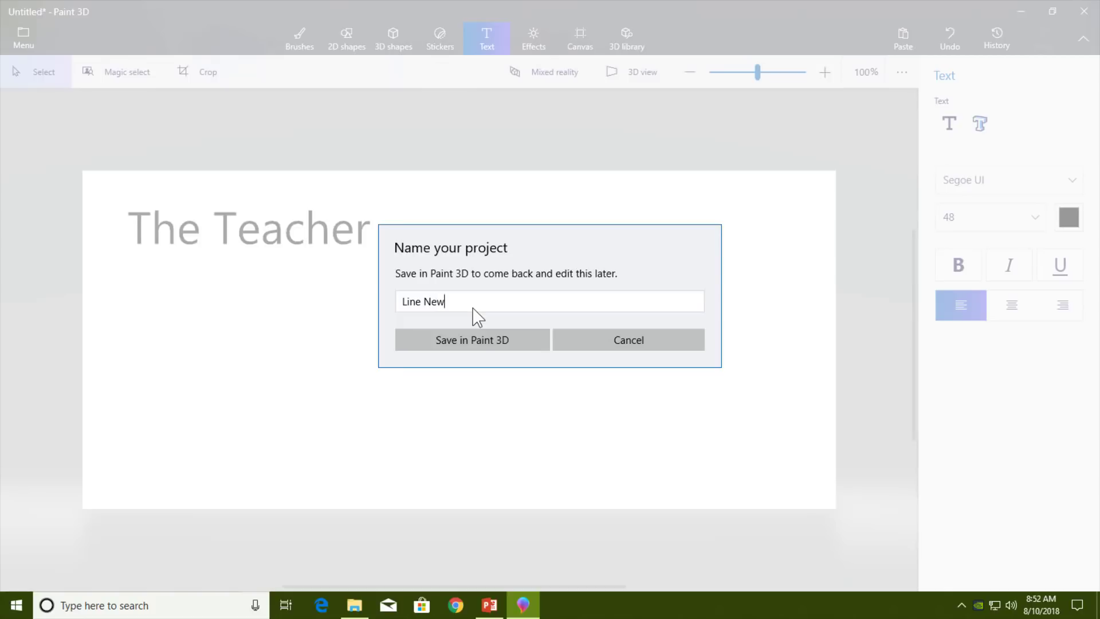
Save the project in Paint 3D under the name "Line New".
{"action": "left_click", "coordinate": [479, 341]}
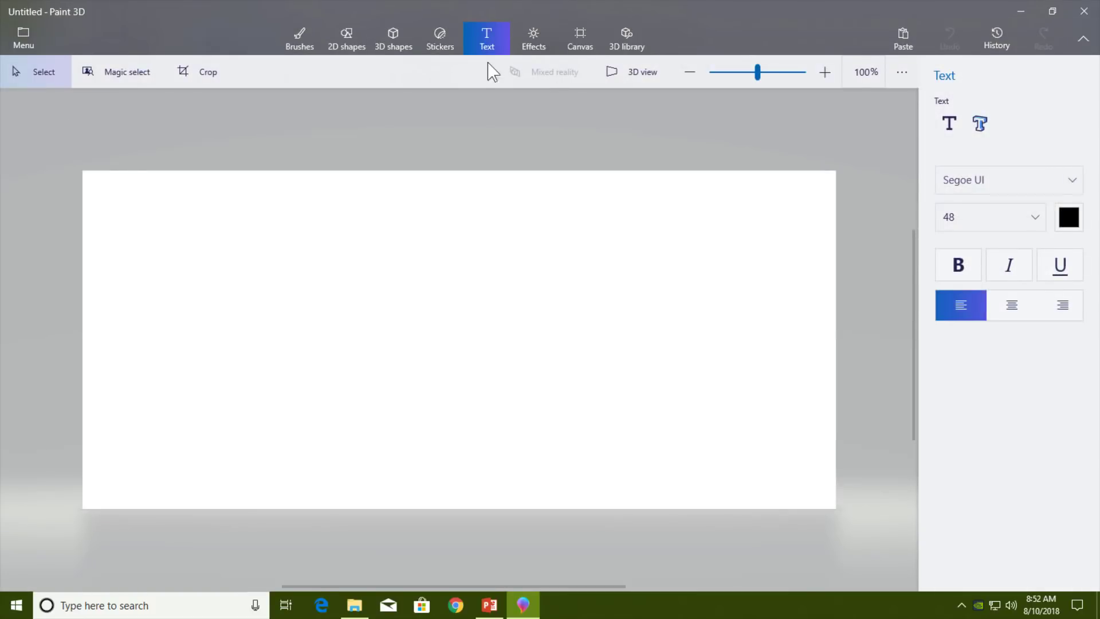
Add the 3D text "Your Guide for Self-Directed Learning" near the canvas's upper-left corner and widen its text box across most of the canvas.
{"action": "left_click", "coordinate": [980, 124]}
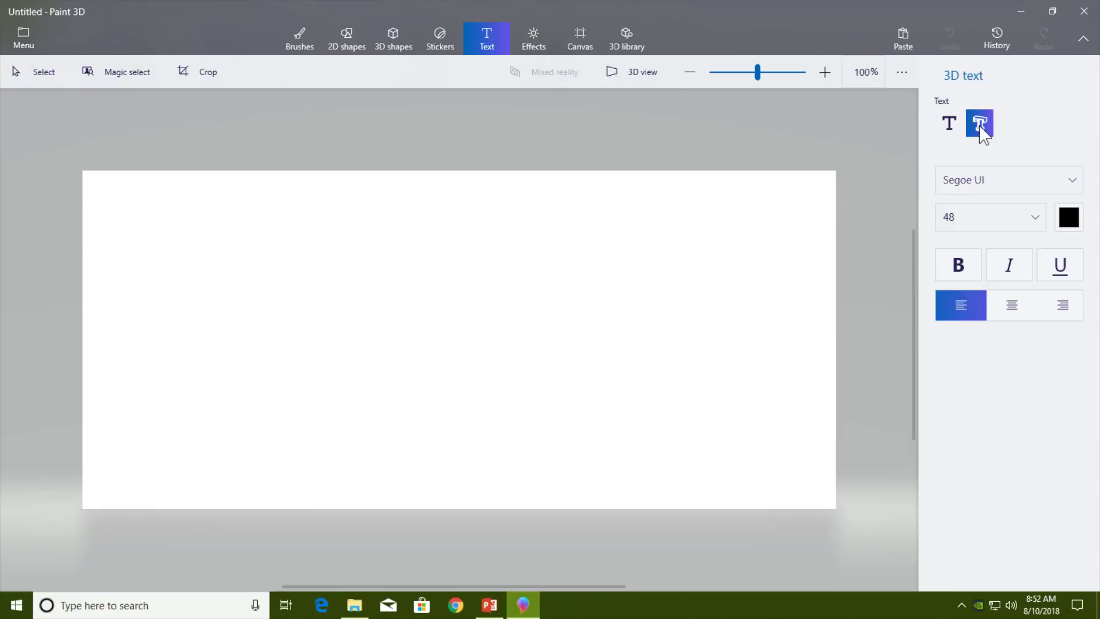
{"action": "left_click", "coordinate": [118, 205]}
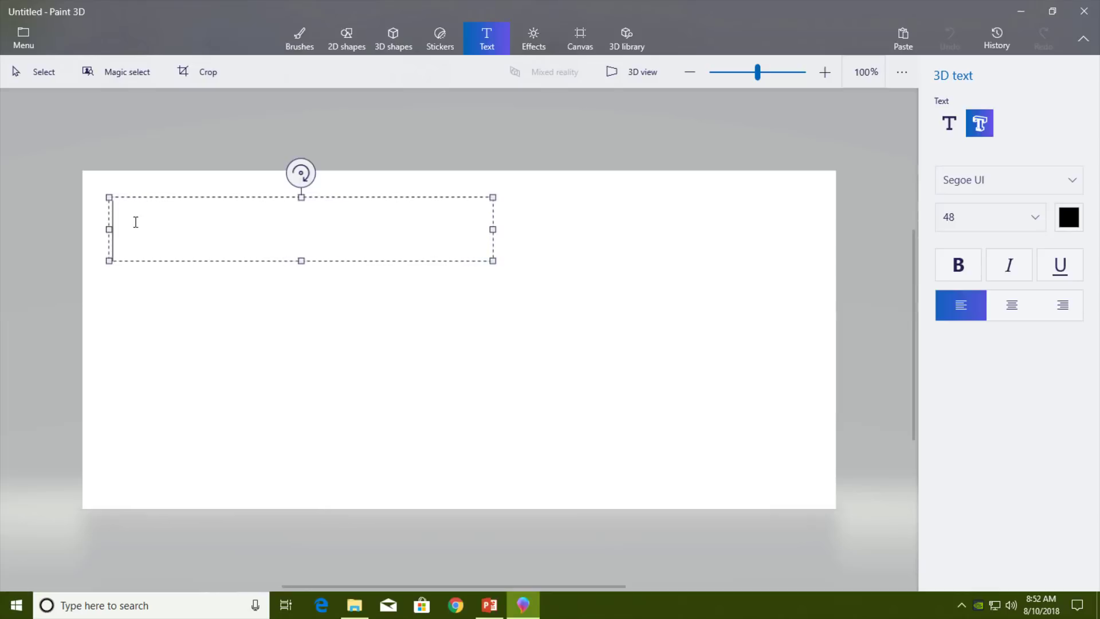
{"action": "type", "text": "Your g"}
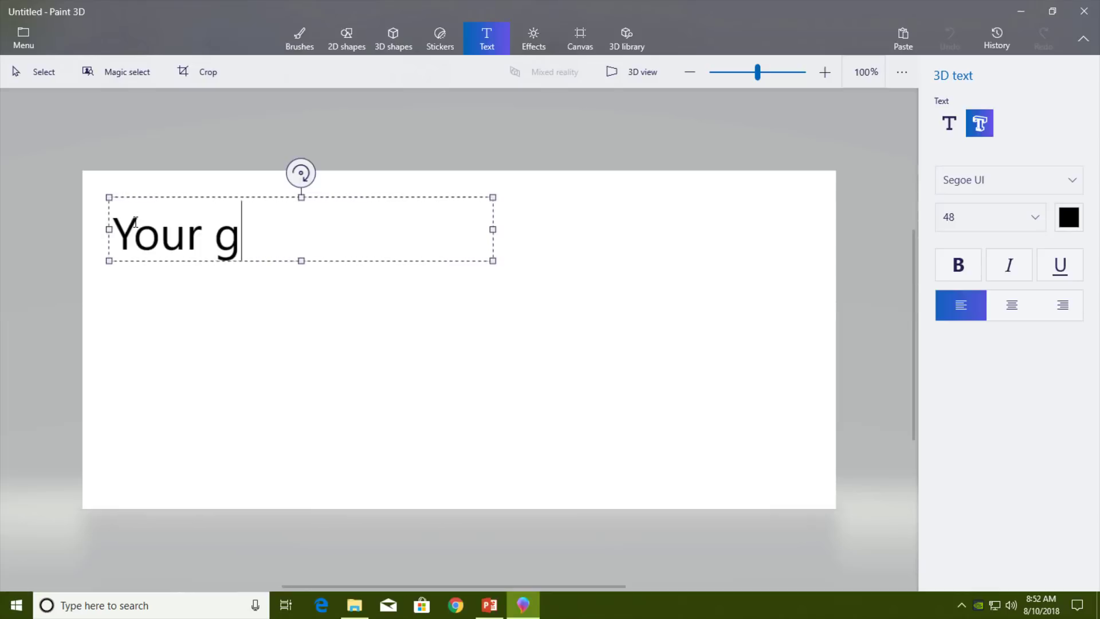
{"action": "key", "text": "BackSpace"}
{"action": "type", "text": "Guide for "}
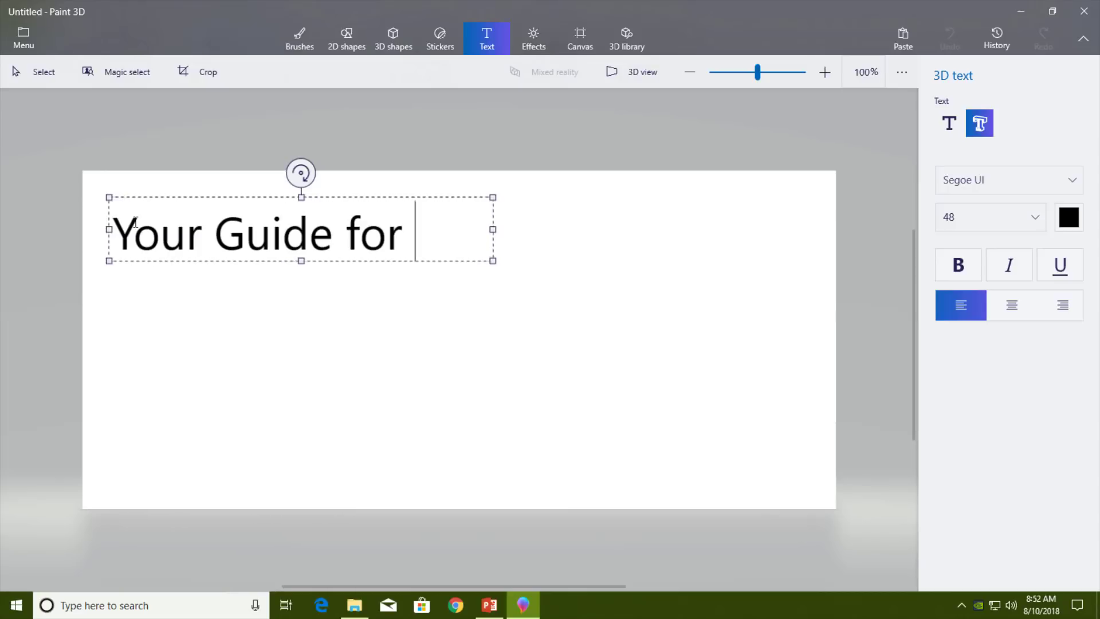
{"action": "type", "text": "Self-Dire"}
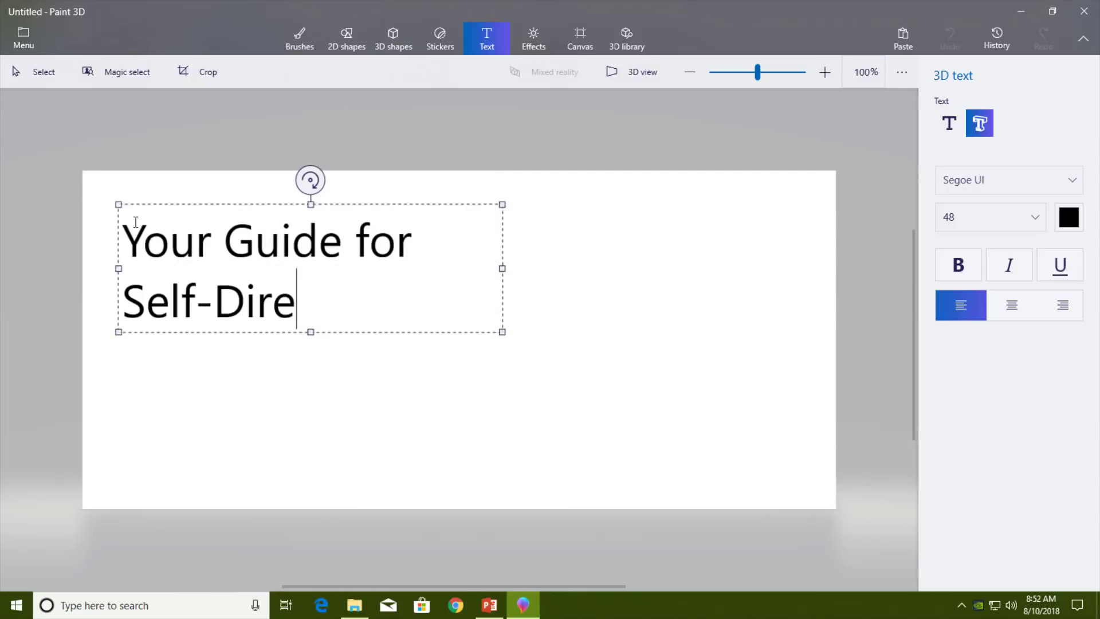
{"action": "type", "text": "cted Learning"}
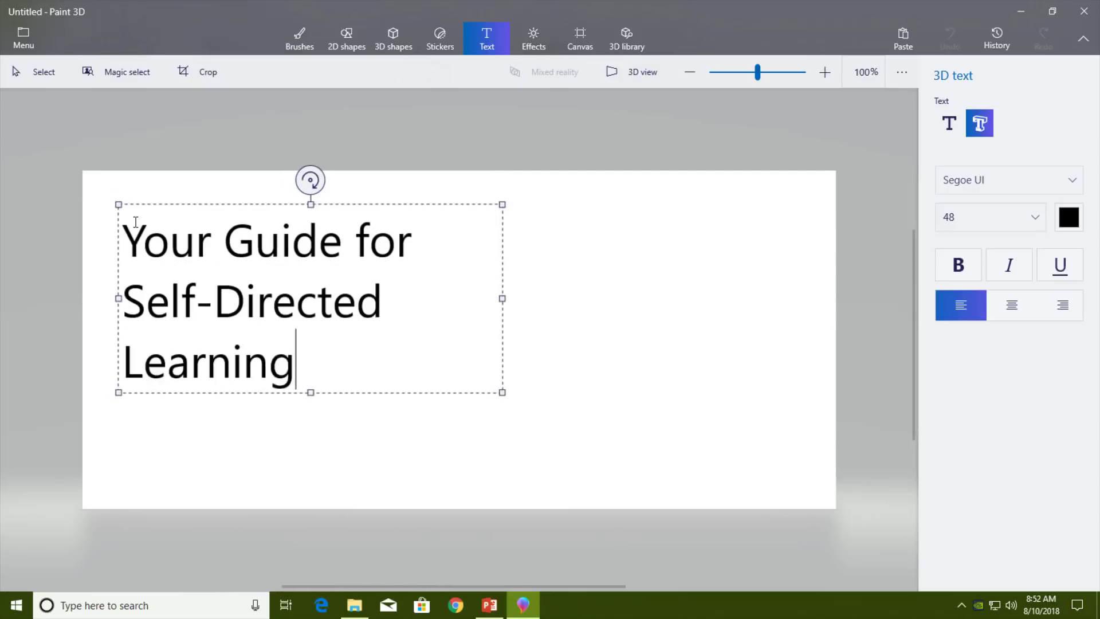
{"action": "left_click_drag", "start_coordinate": [502, 392], "coordinate": [796, 310]}
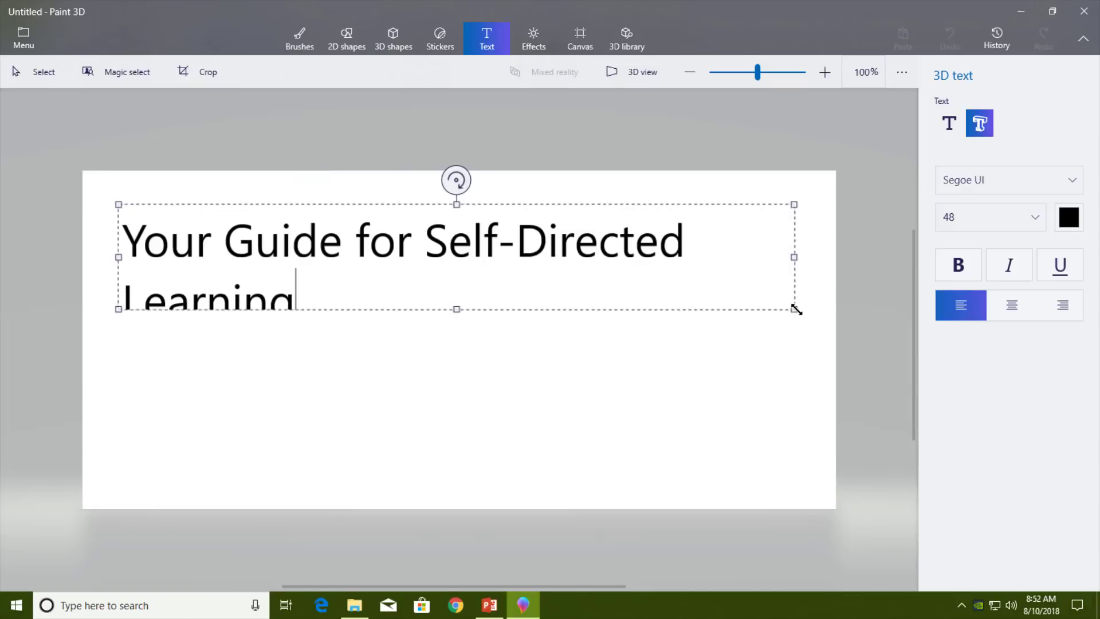
Try to change the 3D text to the Zurich BT font at size 36.
{"action": "left_click", "coordinate": [993, 230]}
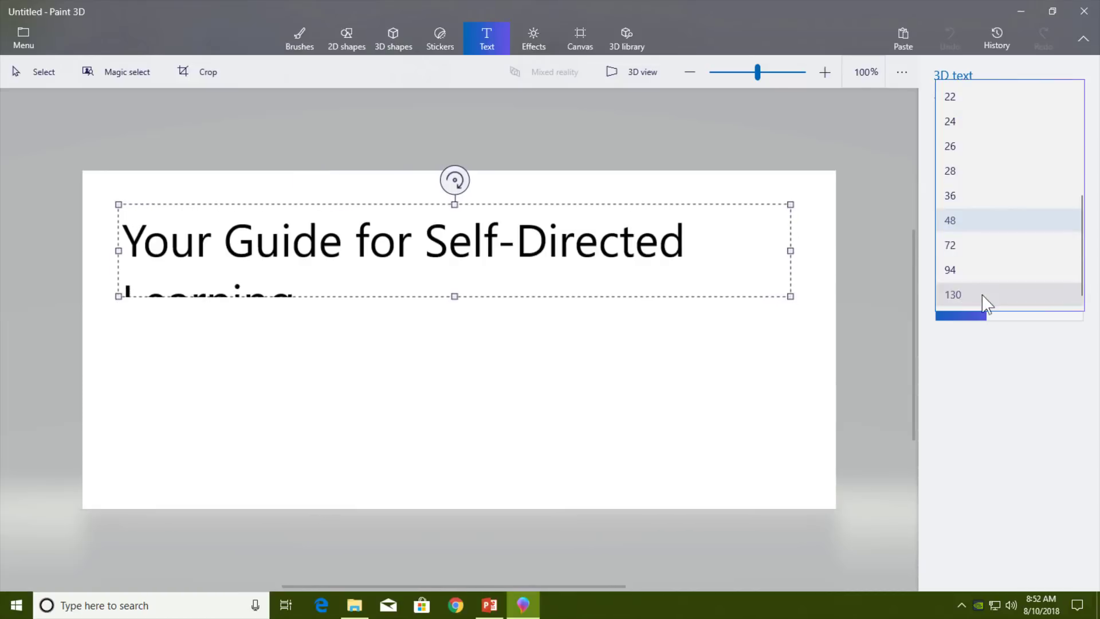
{"action": "left_click", "coordinate": [965, 196]}
{"action": "left_click", "coordinate": [1006, 189]}
{"action": "scroll", "coordinate": [1041, 212], "scroll_direction": "down", "scroll_amount": 10}
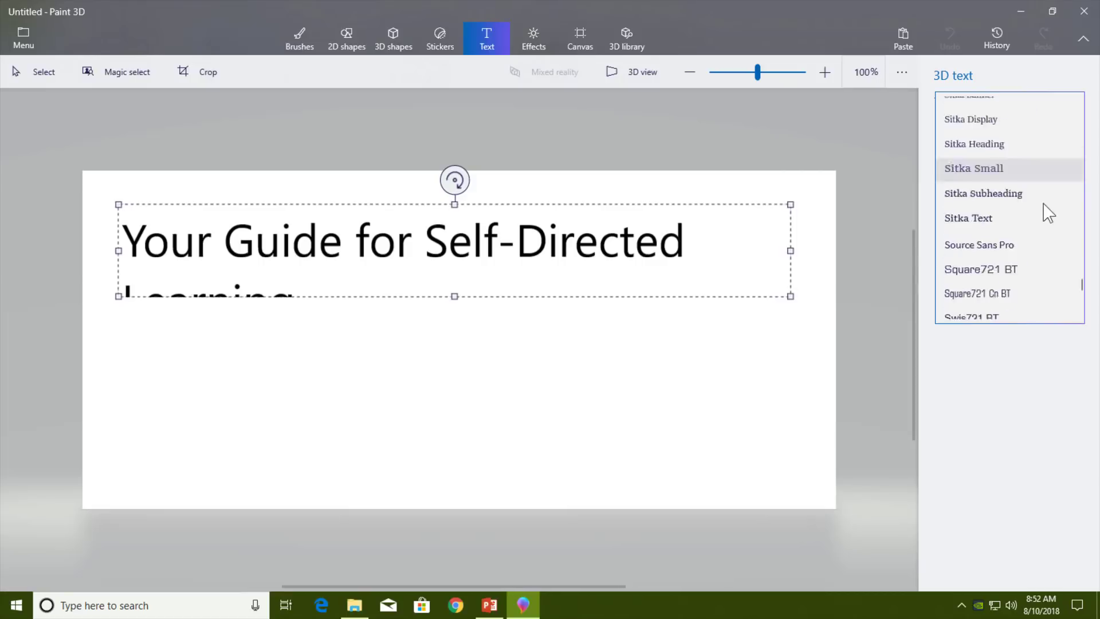
{"action": "scroll", "coordinate": [1042, 212], "scroll_direction": "down", "scroll_amount": 10}
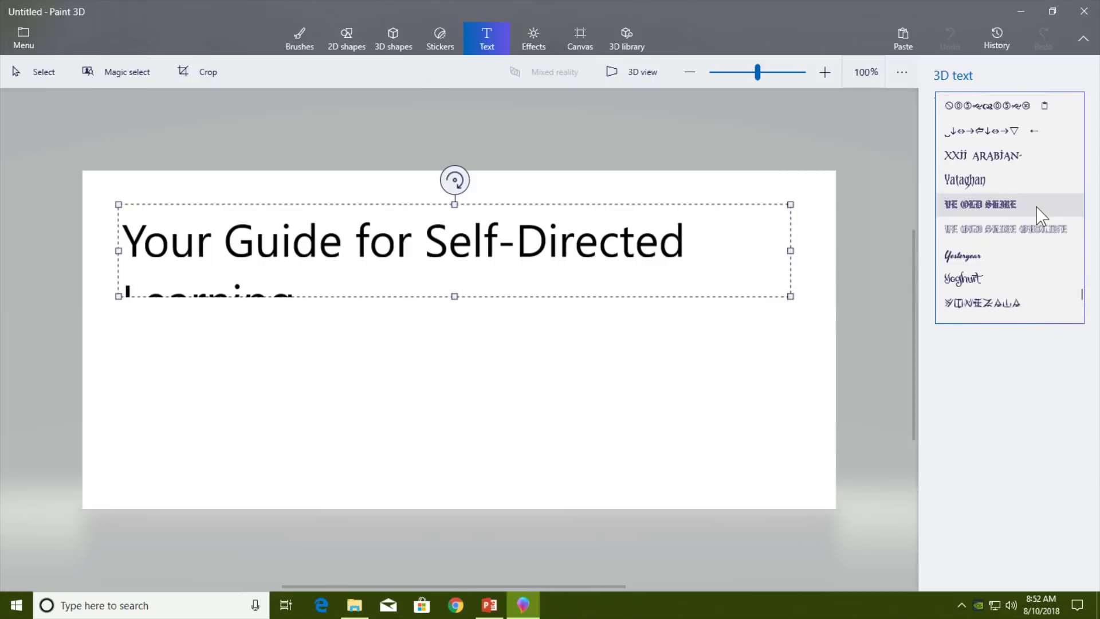
{"action": "scroll", "coordinate": [1043, 194], "scroll_direction": "down", "scroll_amount": 9}
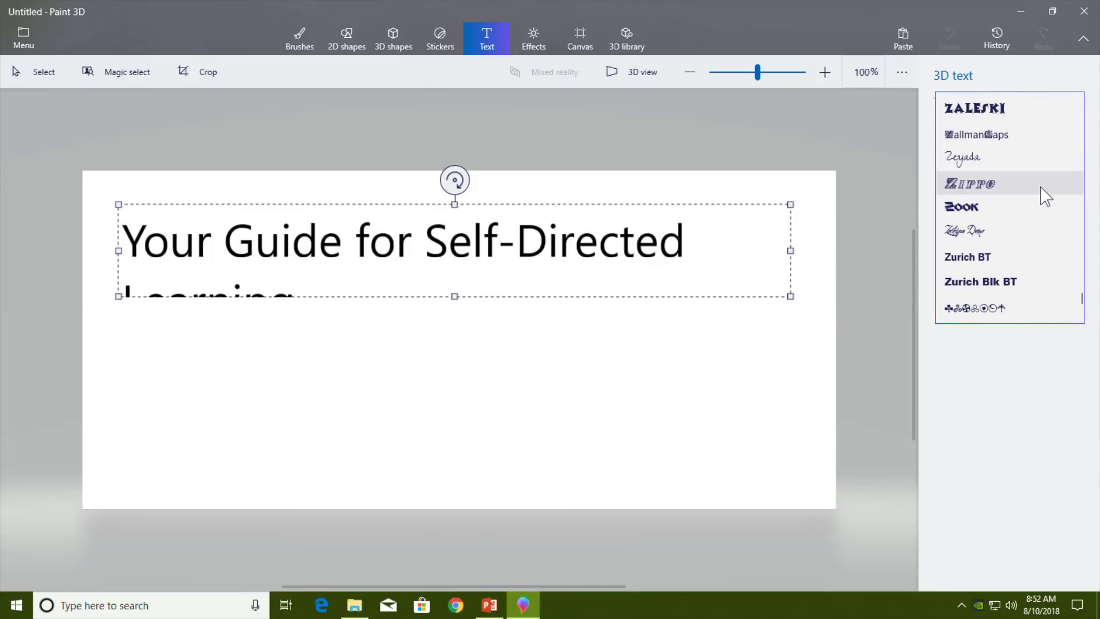
{"action": "left_click", "coordinate": [973, 197]}
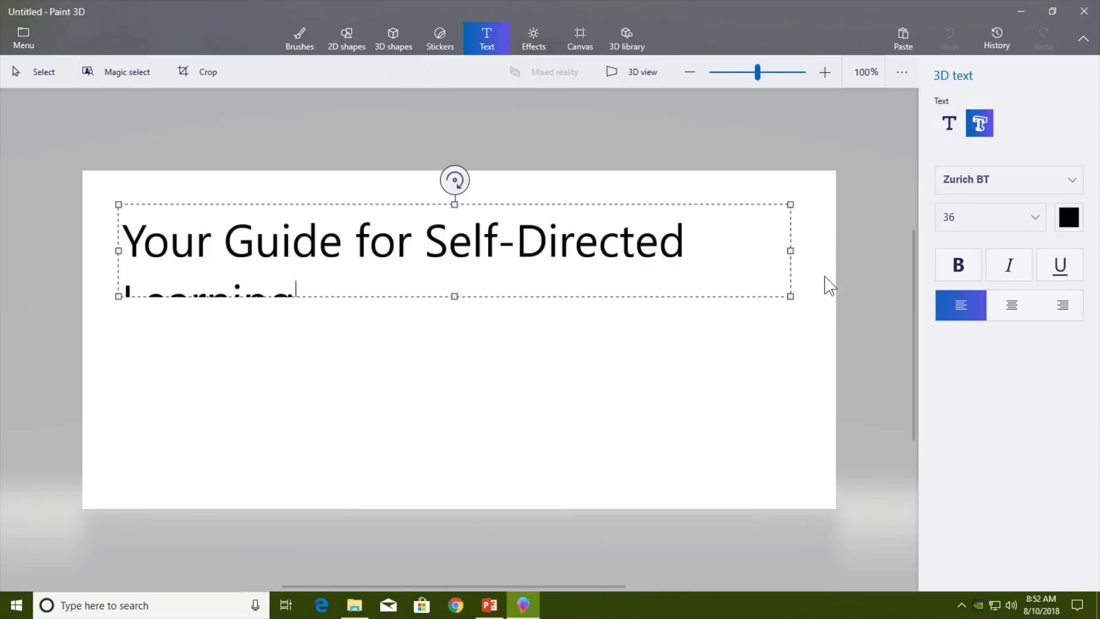
Set the whole 3D text to size 28 and place it on the canvas as a 3D object.
{"action": "key", "text": "ctrl+a"}
{"action": "left_click", "coordinate": [974, 222]}
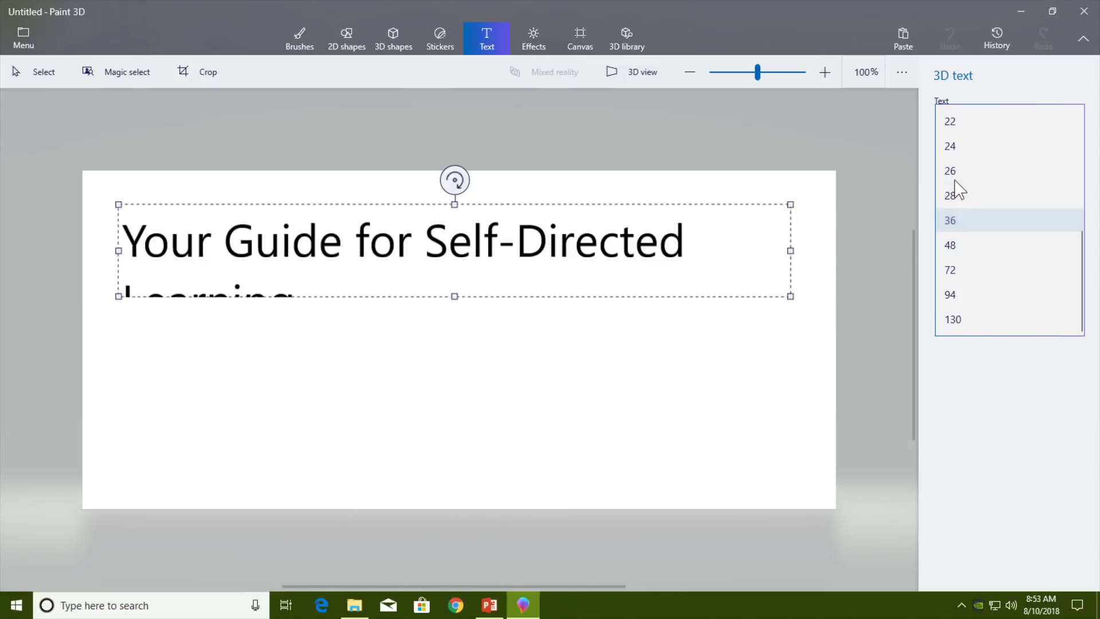
{"action": "left_click", "coordinate": [958, 197]}
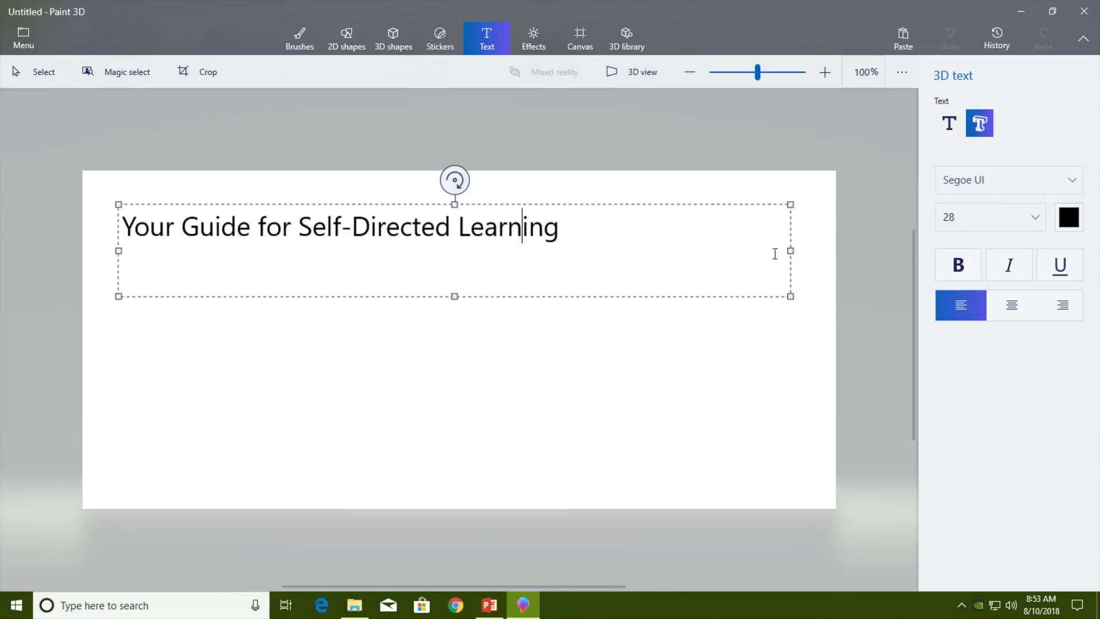
{"action": "left_click", "coordinate": [23, 38]}
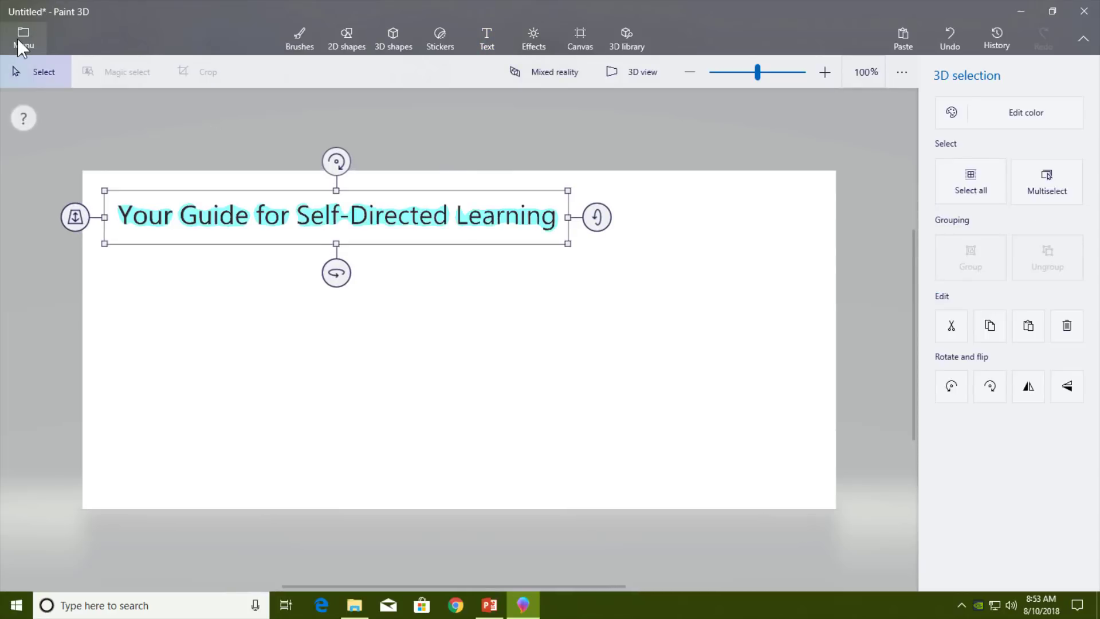
Reduce the depth of the 3D text in 3D view so the letters are thin, and return to the flat view.
{"action": "left_click", "coordinate": [18, 40]}
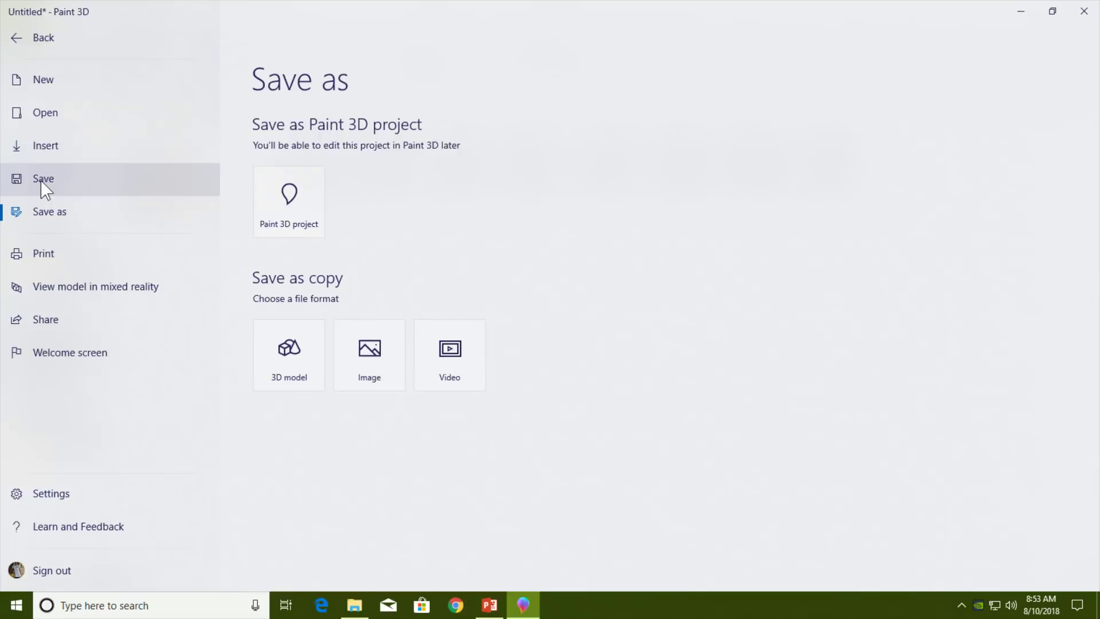
{"action": "key", "text": "Escape"}
{"action": "left_click", "coordinate": [738, 243]}
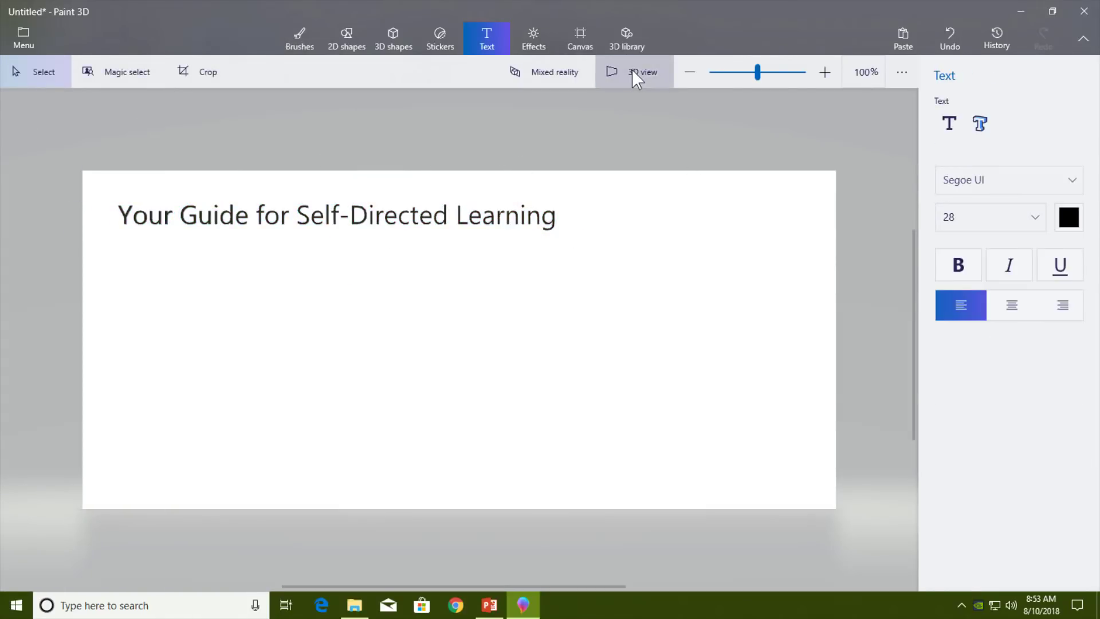
{"action": "left_click", "coordinate": [633, 73]}
{"action": "left_click_drag", "start_coordinate": [467, 314], "coordinate": [551, 323]}
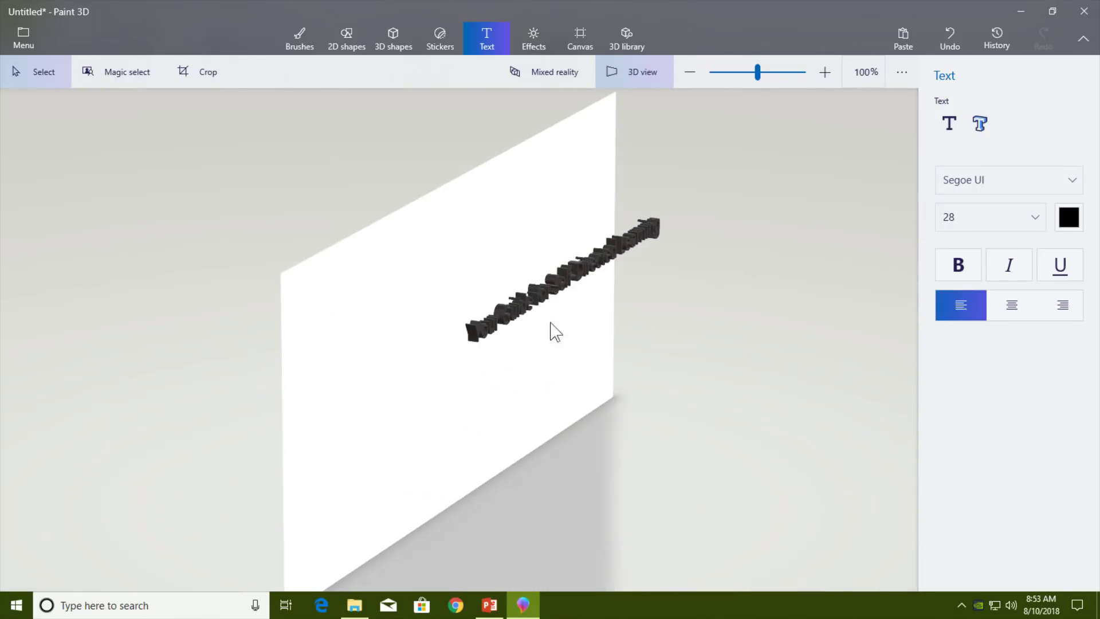
{"action": "left_click", "coordinate": [564, 296]}
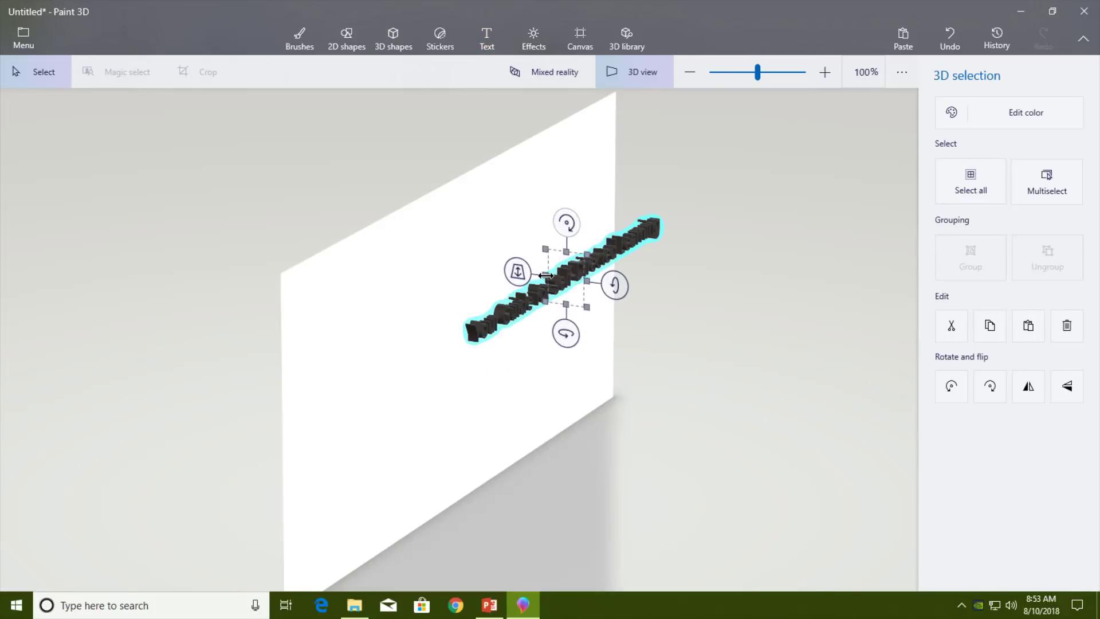
{"action": "left_click_drag", "start_coordinate": [546, 275], "coordinate": [555, 277]}
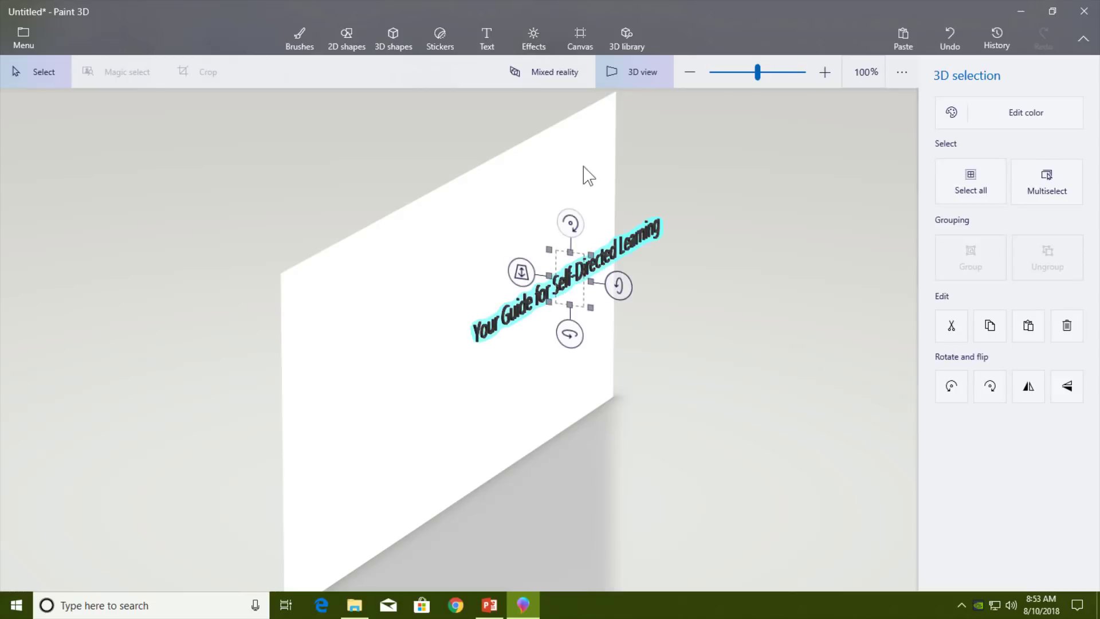
{"action": "left_click", "coordinate": [633, 76]}
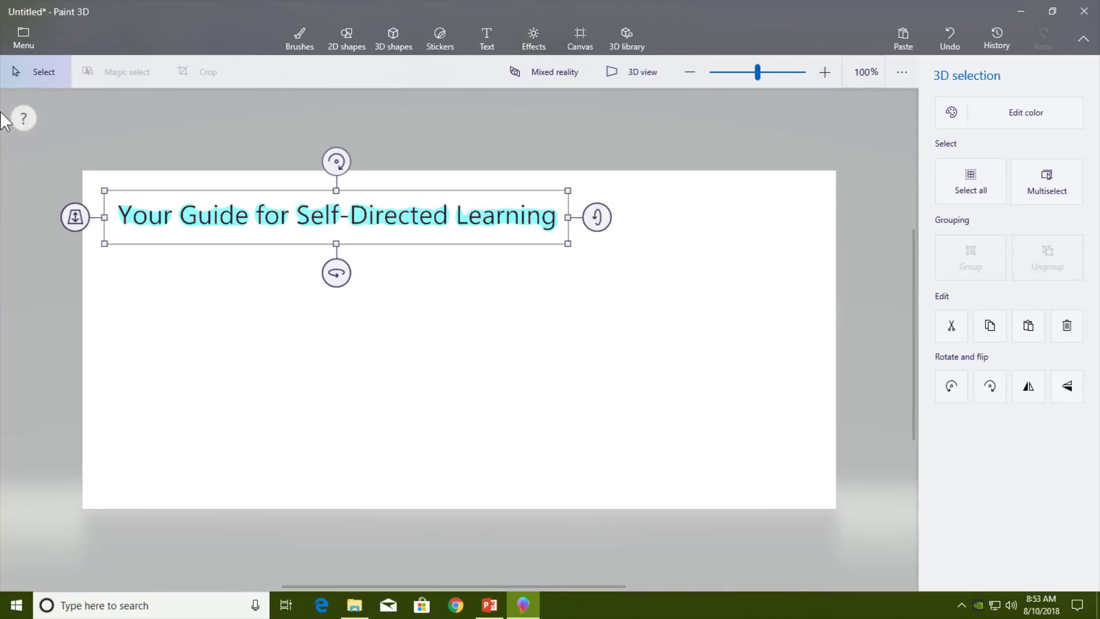
Save a 3D model copy in GLB format as "Line 2" in 3D Objects and close Paint 3D without saving the project.
{"action": "left_click", "coordinate": [23, 35]}
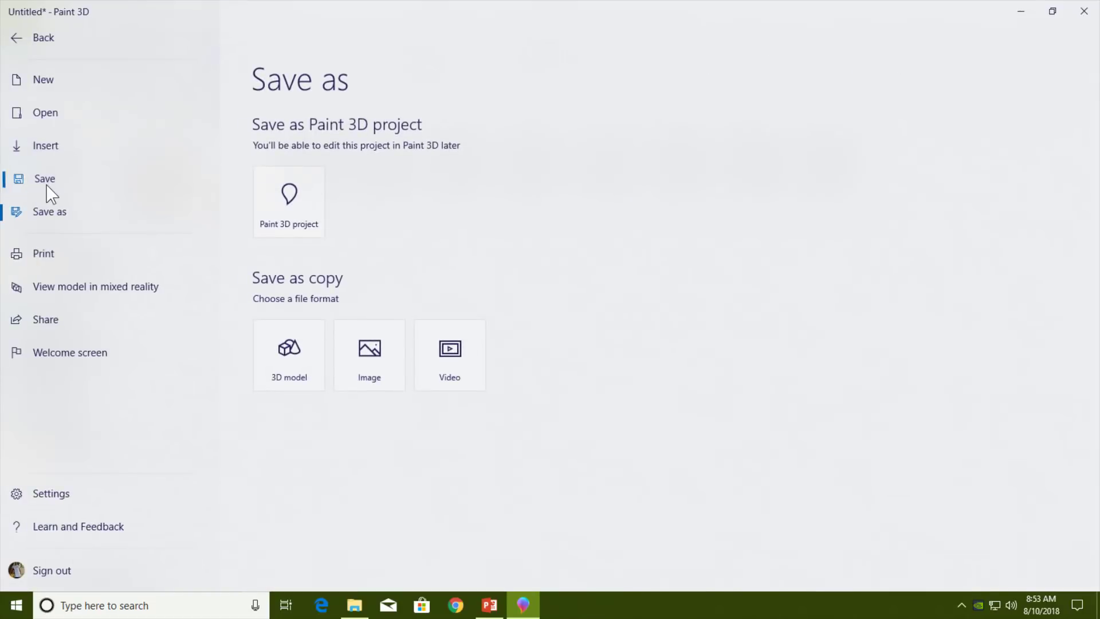
{"action": "left_click", "coordinate": [283, 370]}
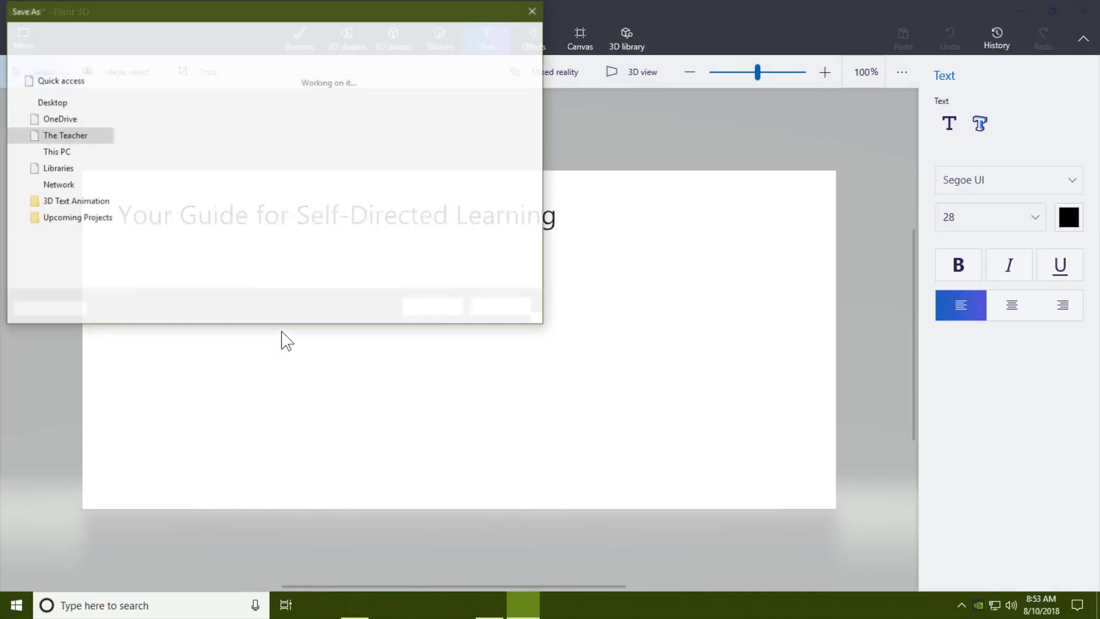
{"action": "type", "text": "L"}
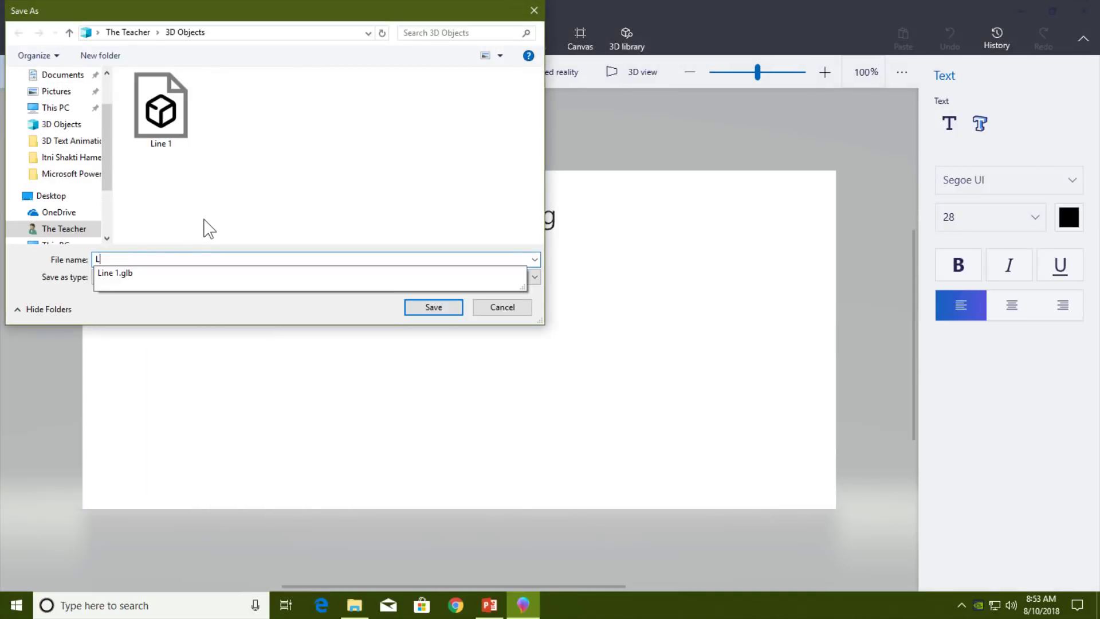
{"action": "type", "text": "ine 2"}
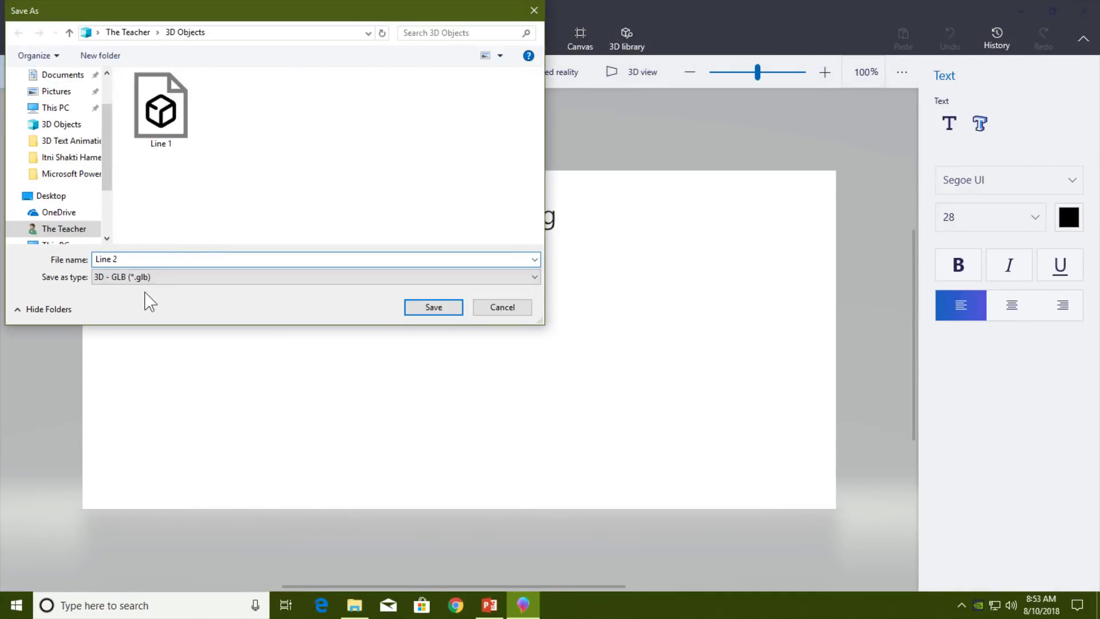
{"action": "left_click", "coordinate": [434, 310]}
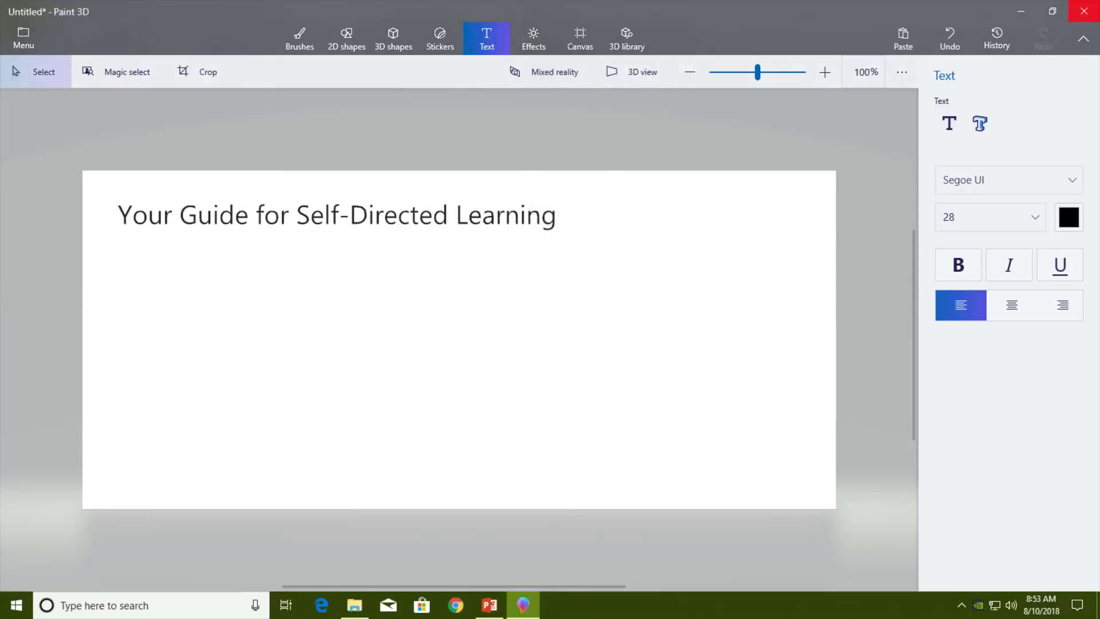
{"action": "left_click", "coordinate": [1085, 11]}
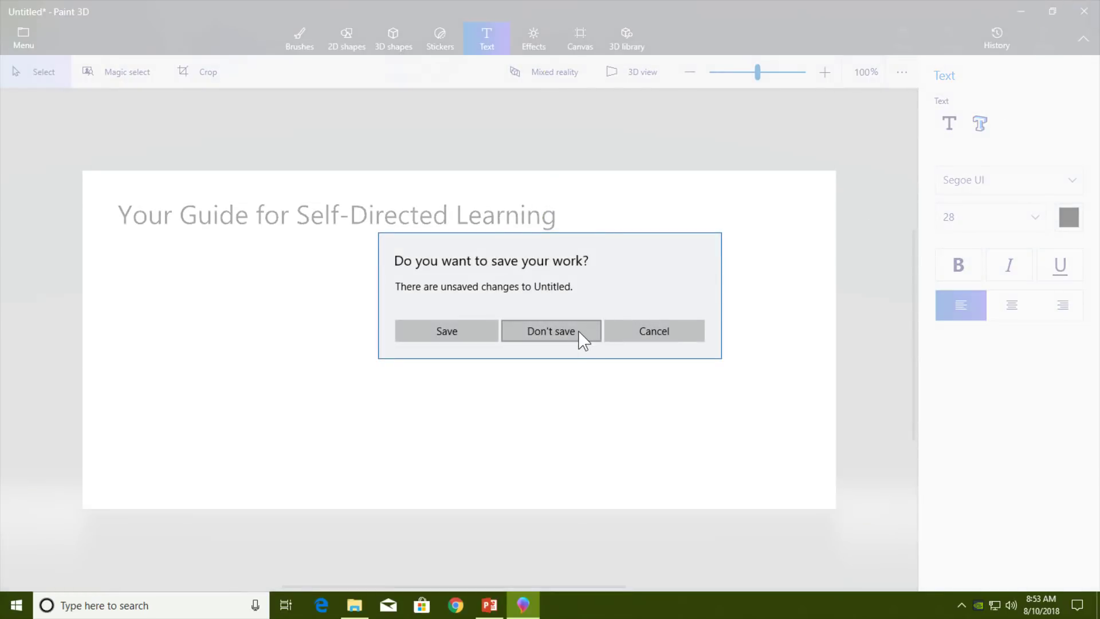
{"action": "left_click", "coordinate": [580, 335]}
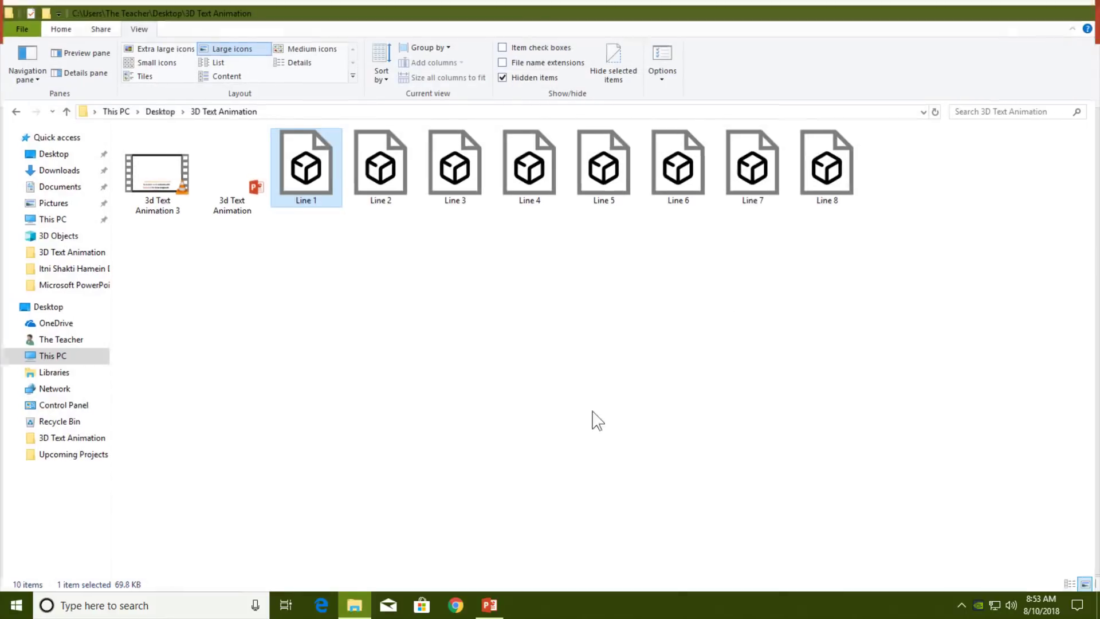
Switch to PowerPoint and insert the 3D models "Line 1" and "Line 2" from the 3D Objects folder onto the blank slide.
{"action": "left_click", "coordinate": [490, 605]}
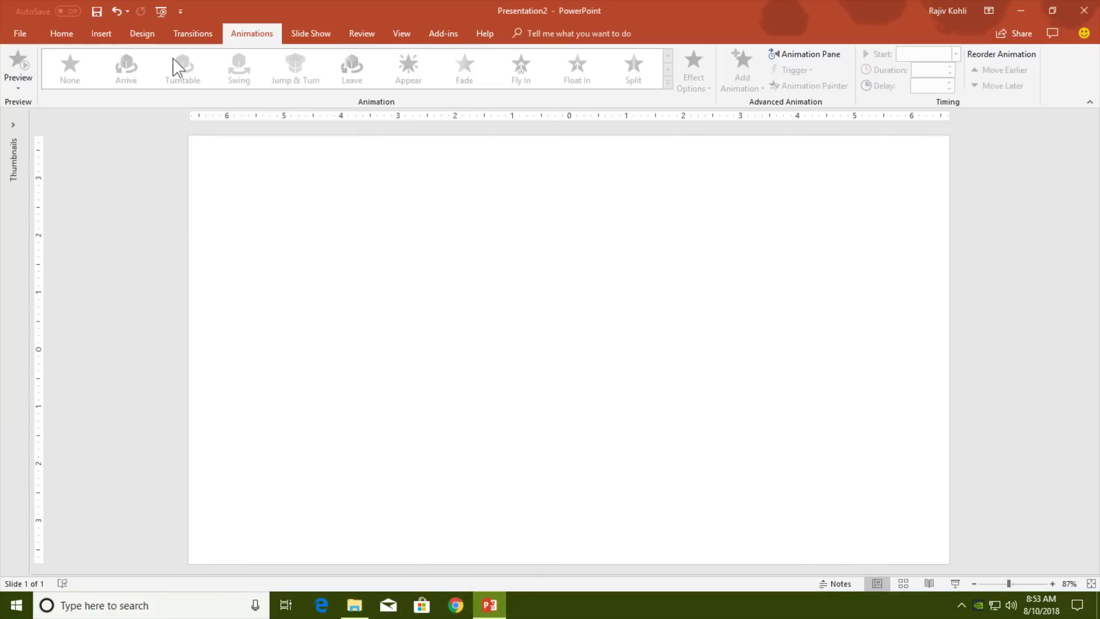
{"action": "left_click", "coordinate": [108, 35]}
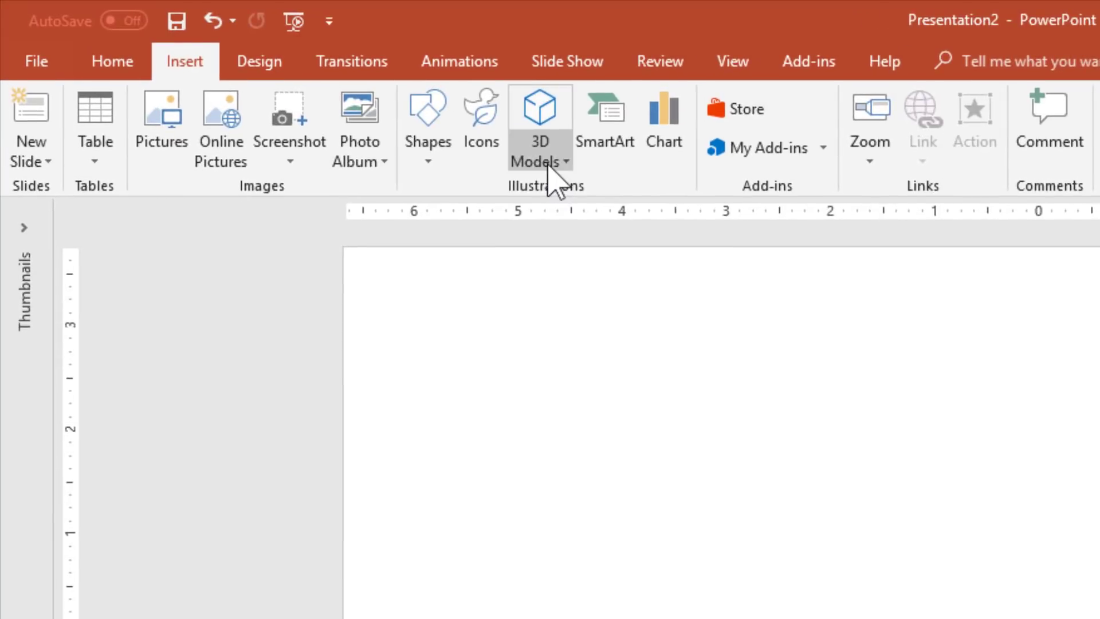
{"action": "left_click", "coordinate": [299, 89]}
{"action": "left_click", "coordinate": [573, 190]}
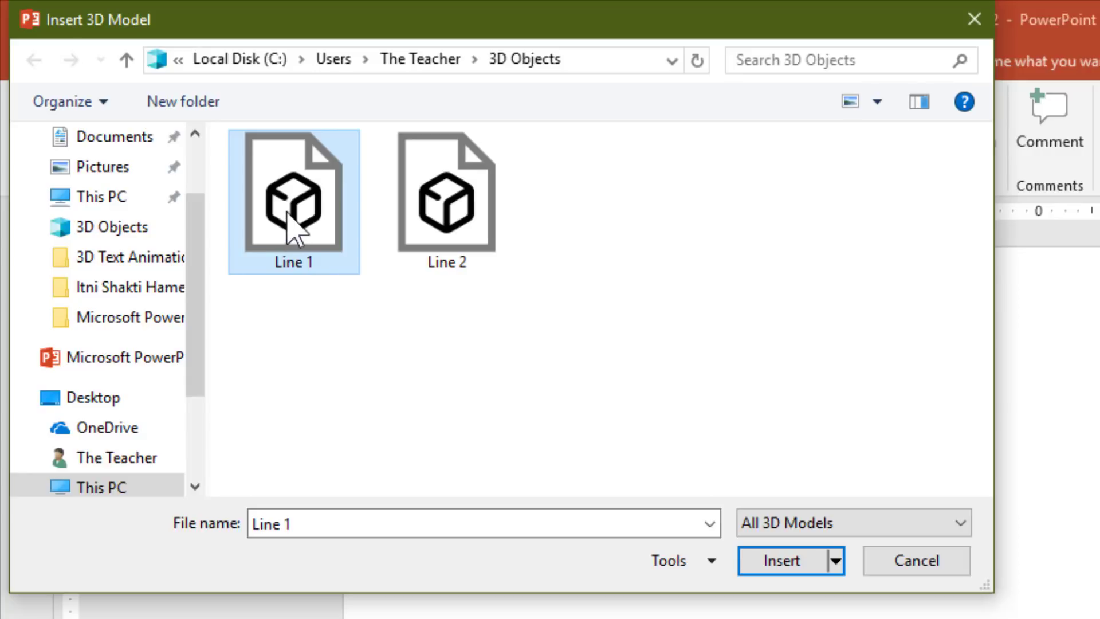
{"action": "left_click", "coordinate": [460, 231], "text": "ctrl"}
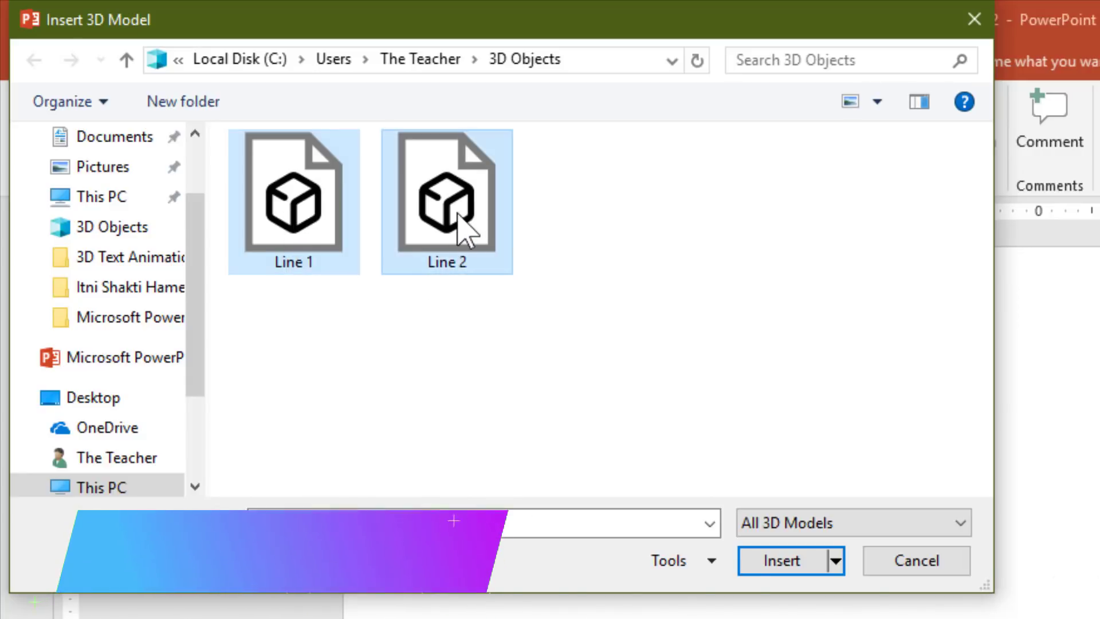
{"action": "left_click", "coordinate": [774, 561]}
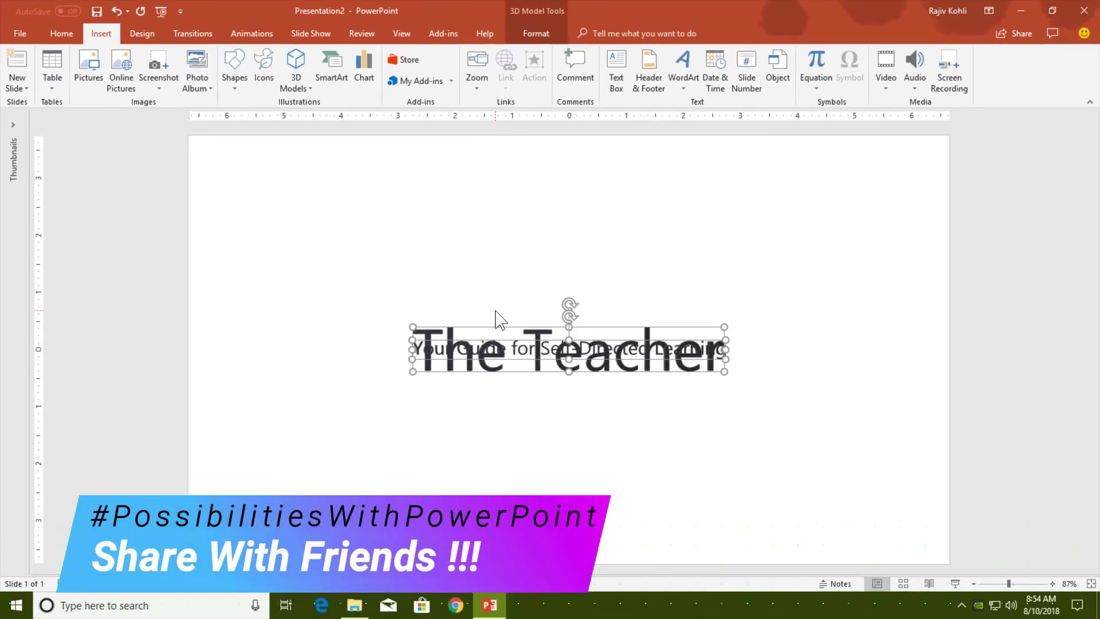
Delete both overlapping 3D text models, "The Teacher" and "Your Guide for Self-Directed Learning", from the slide.
{"action": "left_click", "coordinate": [252, 35]}
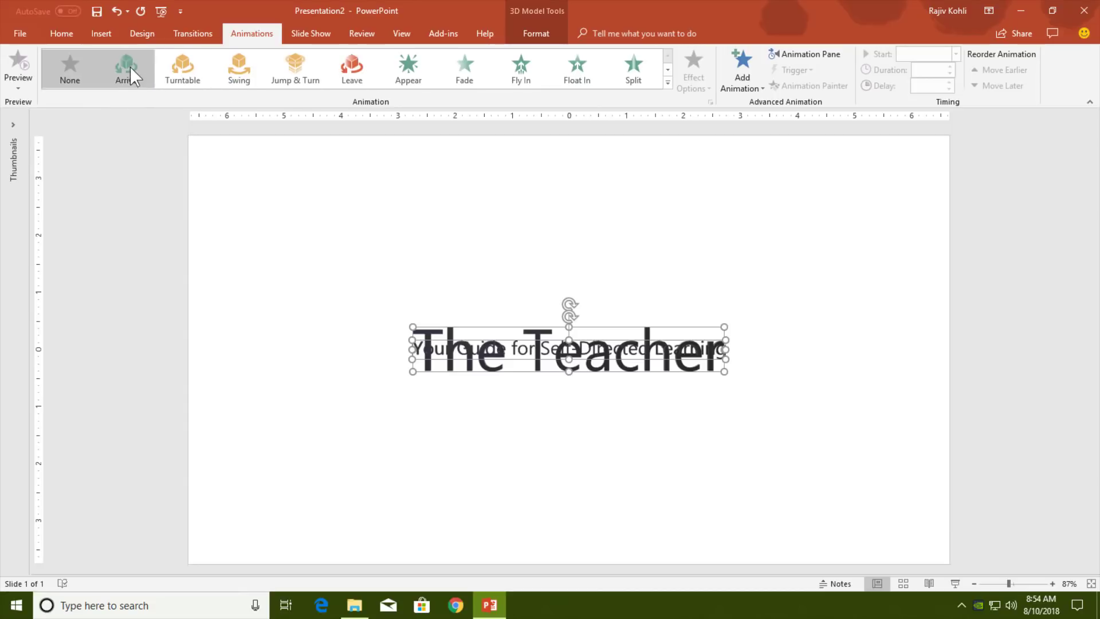
{"action": "left_click", "coordinate": [393, 301]}
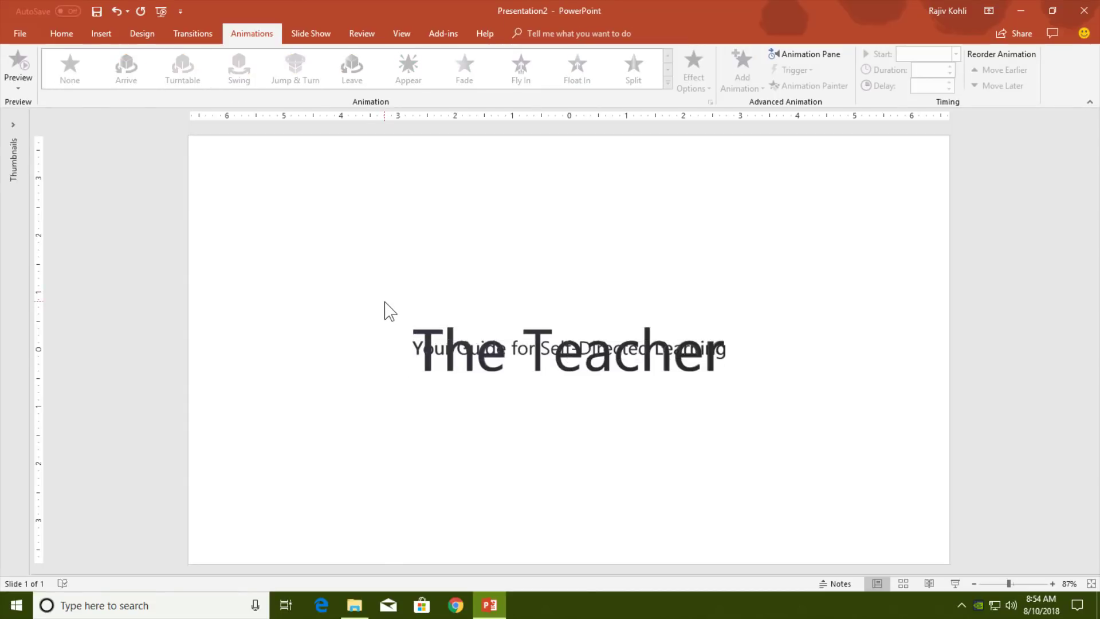
{"action": "left_click_drag", "start_coordinate": [382, 294], "coordinate": [766, 417]}
{"action": "key", "text": "Delete"}
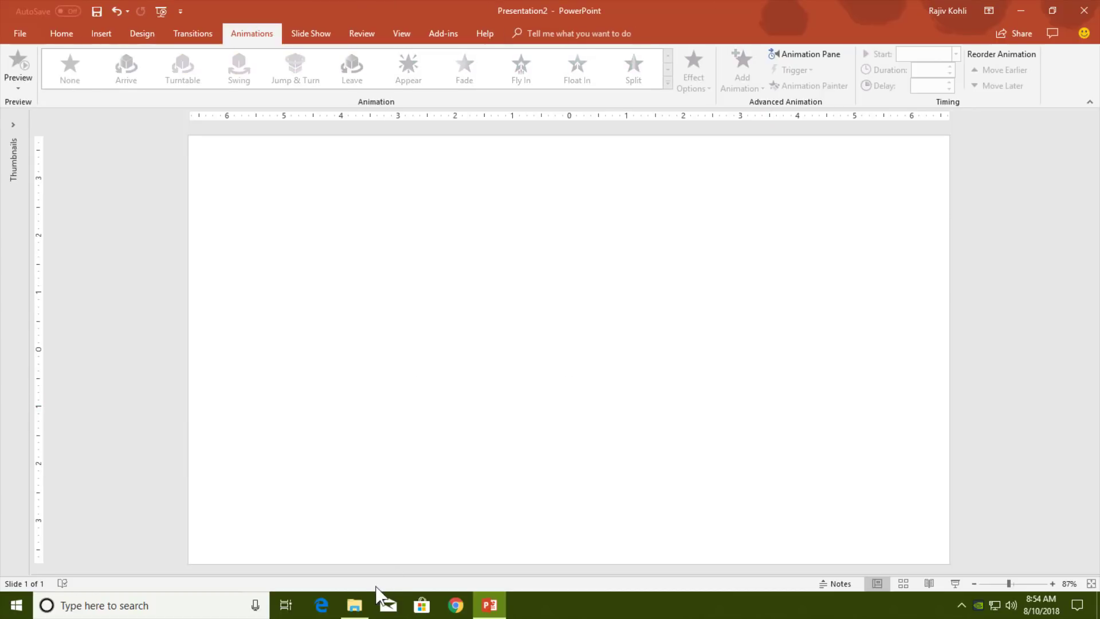
Insert all eight 3D models, "Line 1" to "Line 8", from the Desktop's "3D Text Animation" folder onto the slide.
{"action": "left_click", "coordinate": [355, 605]}
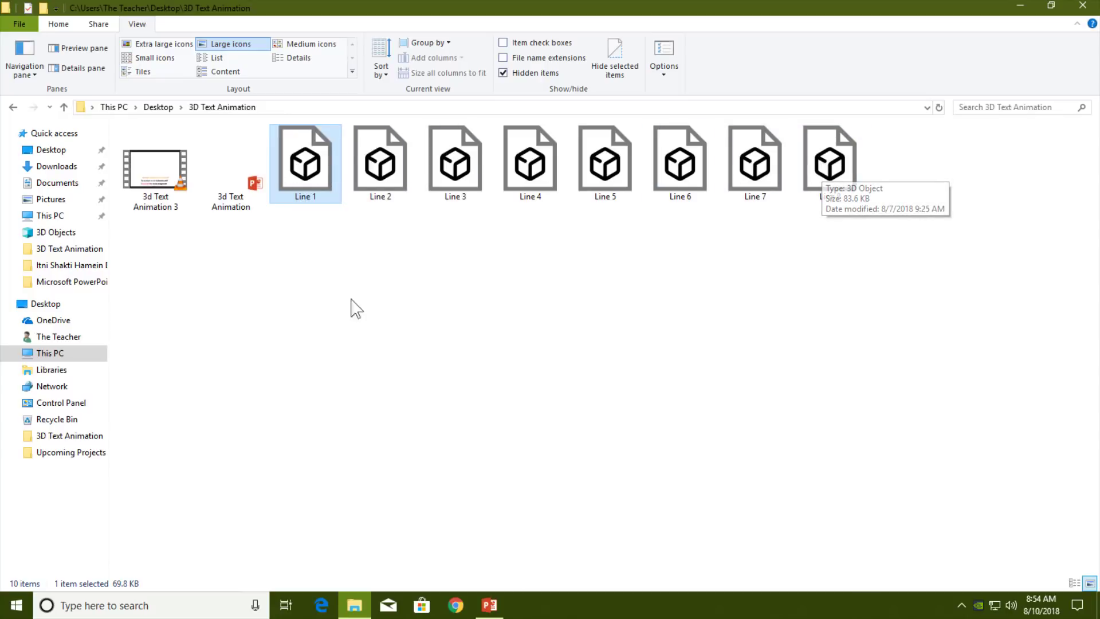
{"action": "left_click", "coordinate": [490, 606]}
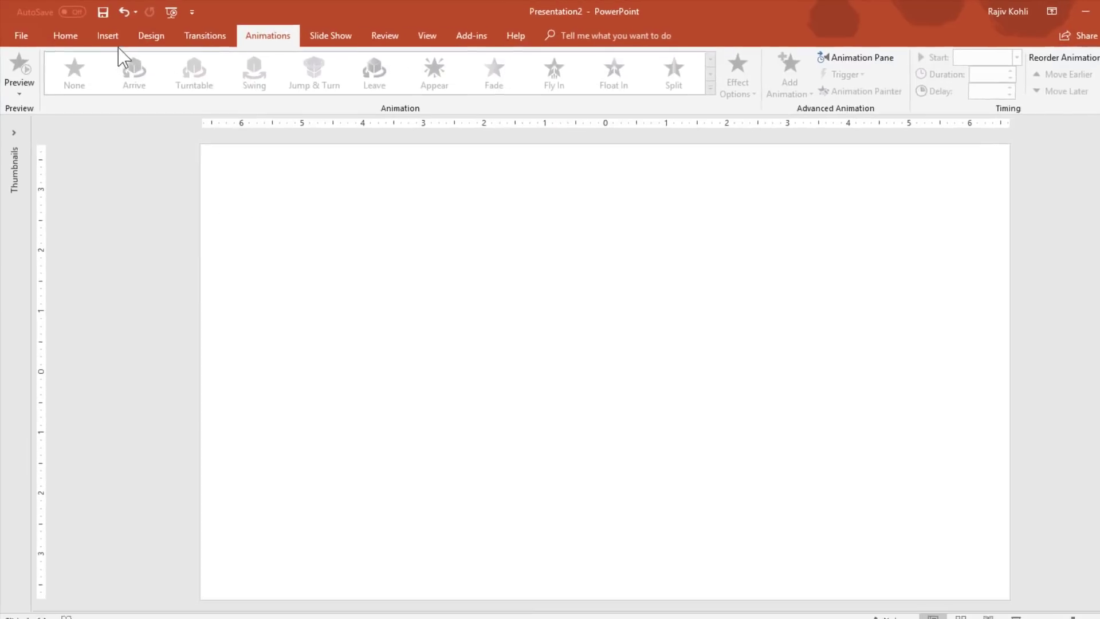
{"action": "left_click", "coordinate": [101, 33]}
{"action": "left_click", "coordinate": [308, 90]}
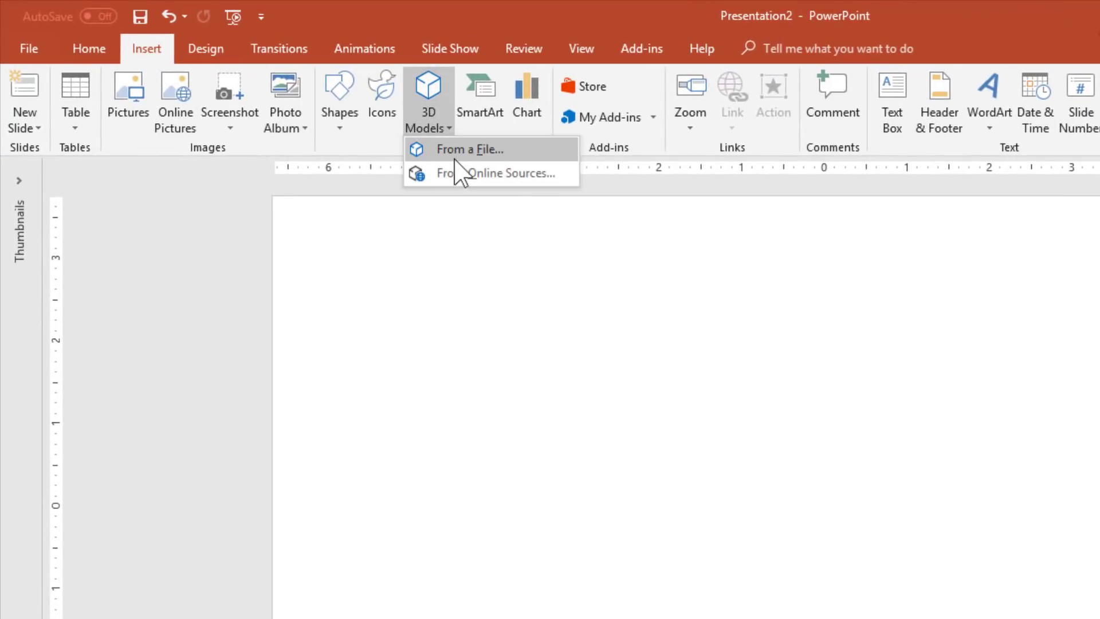
{"action": "left_click", "coordinate": [455, 153]}
{"action": "scroll", "coordinate": [150, 130], "scroll_direction": "up", "scroll_amount": 2}
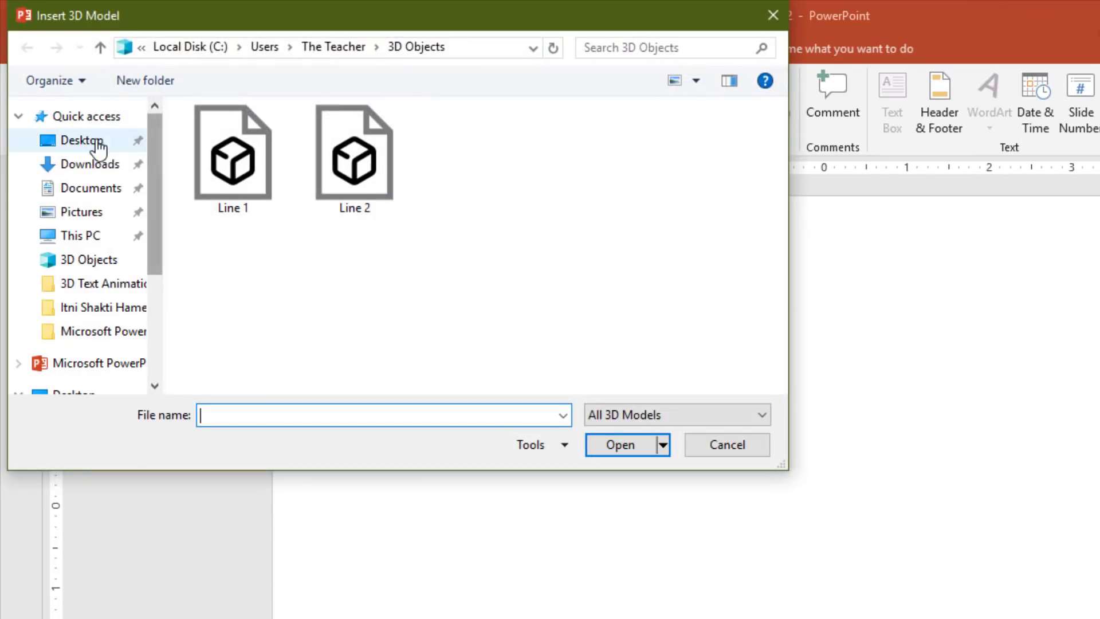
{"action": "left_click", "coordinate": [91, 144]}
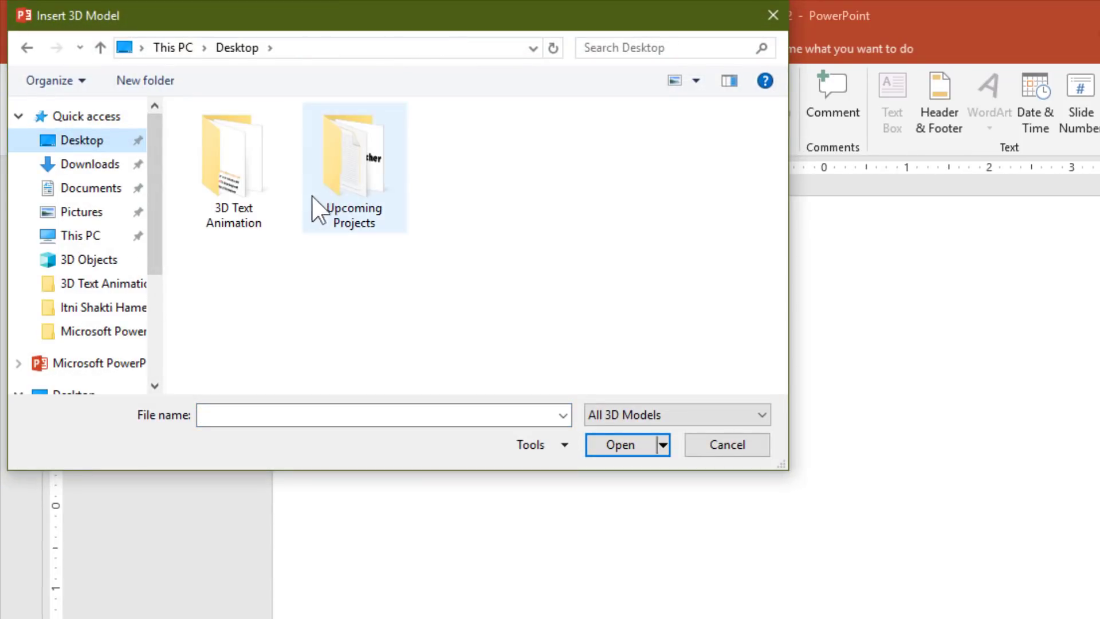
{"action": "double_click", "coordinate": [241, 172]}
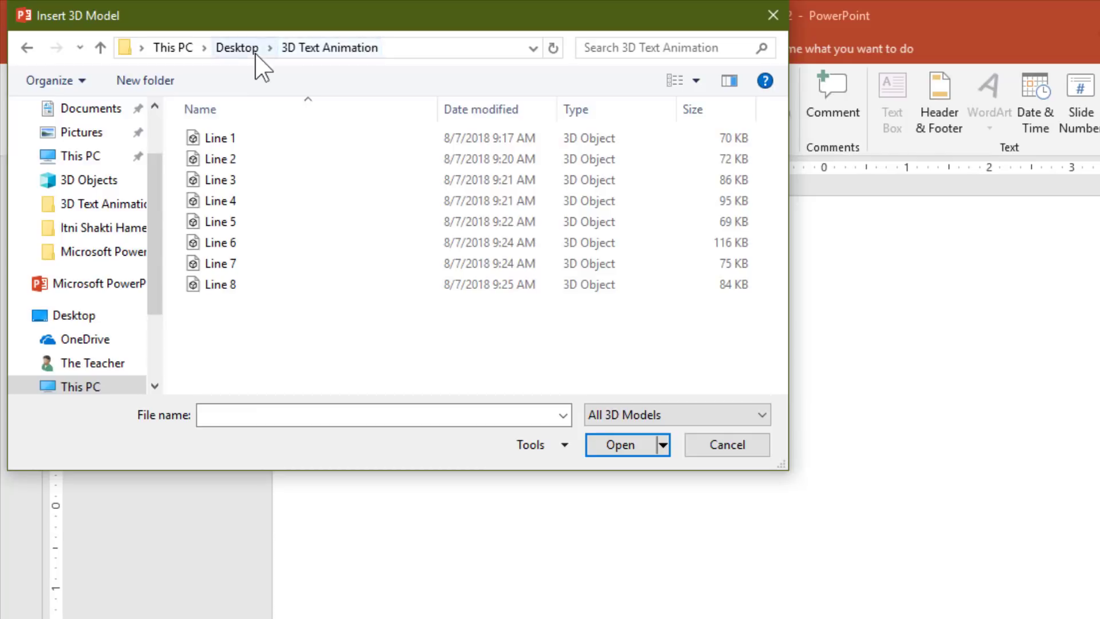
{"action": "key", "text": "ctrl+a"}
{"action": "left_click", "coordinate": [219, 143]}
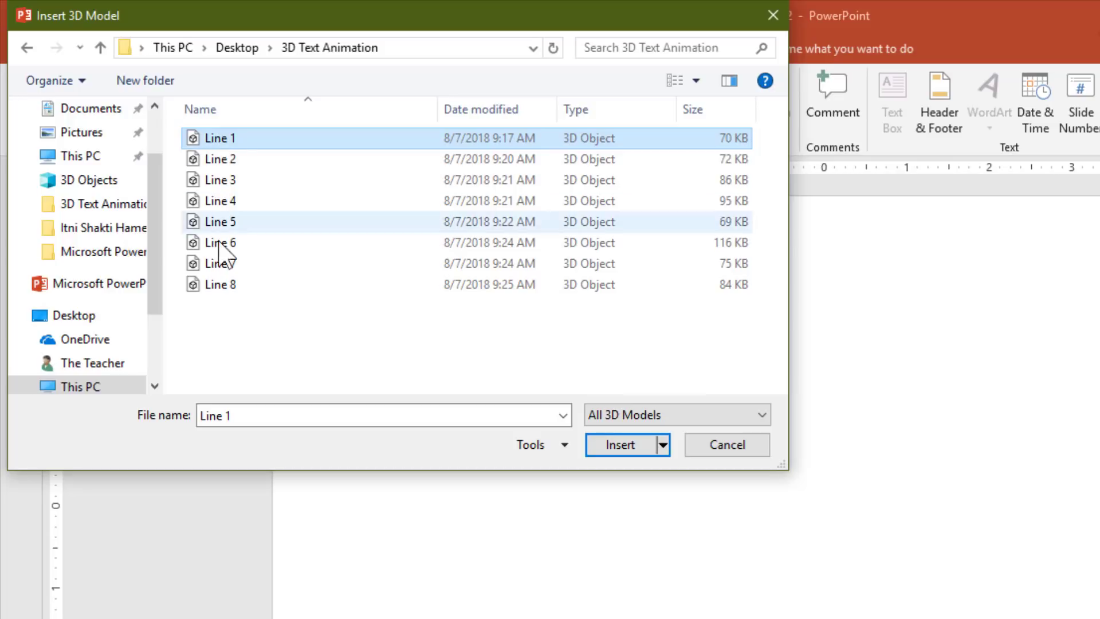
{"action": "left_click", "coordinate": [218, 285], "text": "shift"}
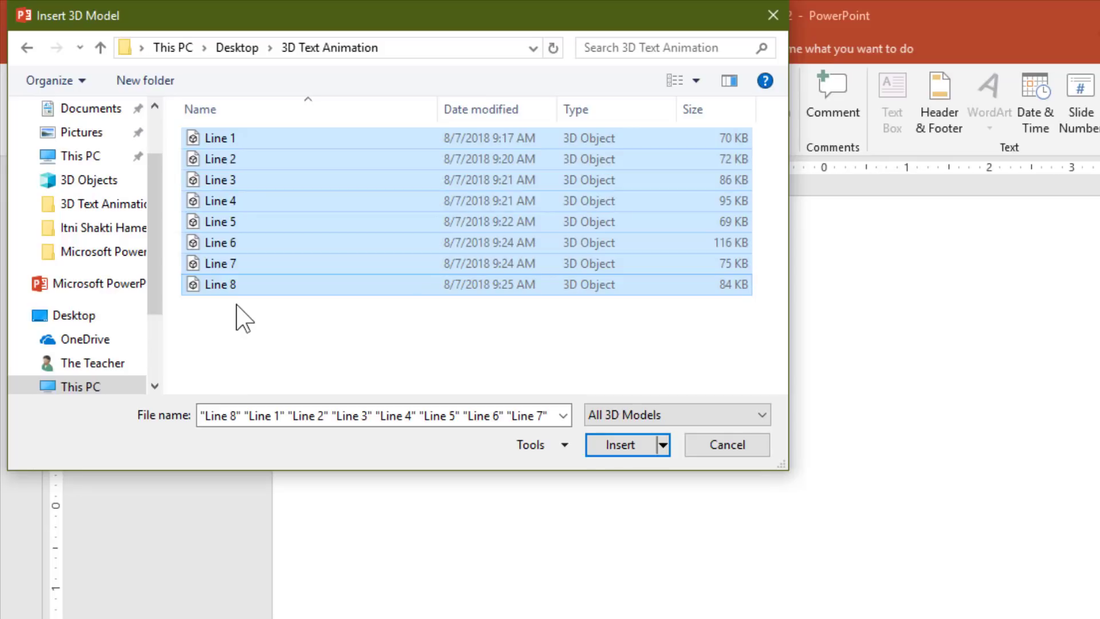
{"action": "left_click", "coordinate": [628, 450]}
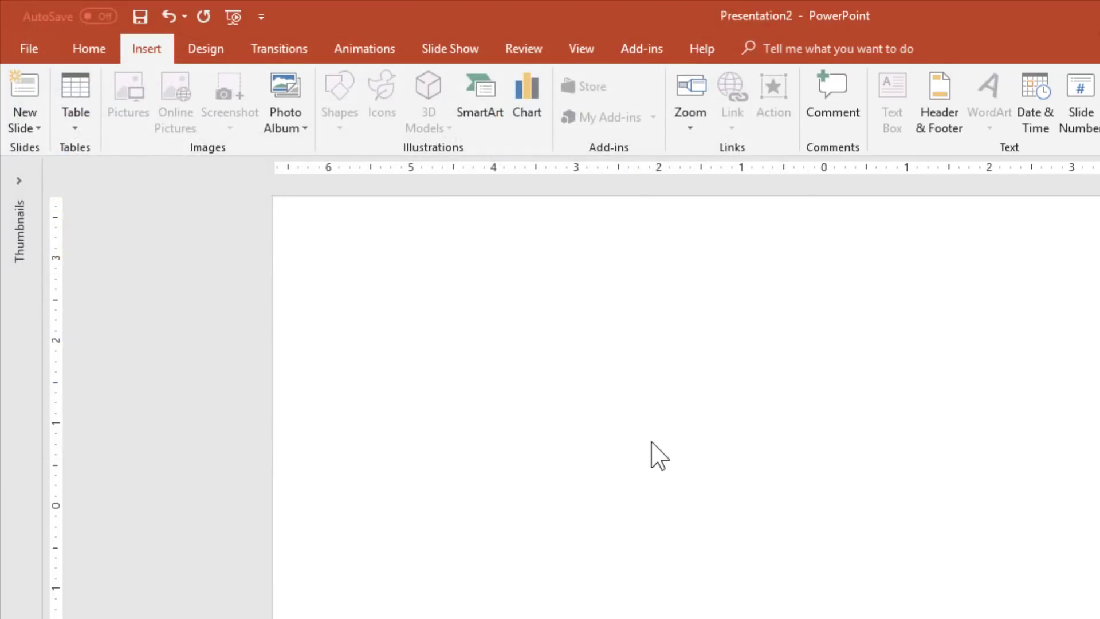
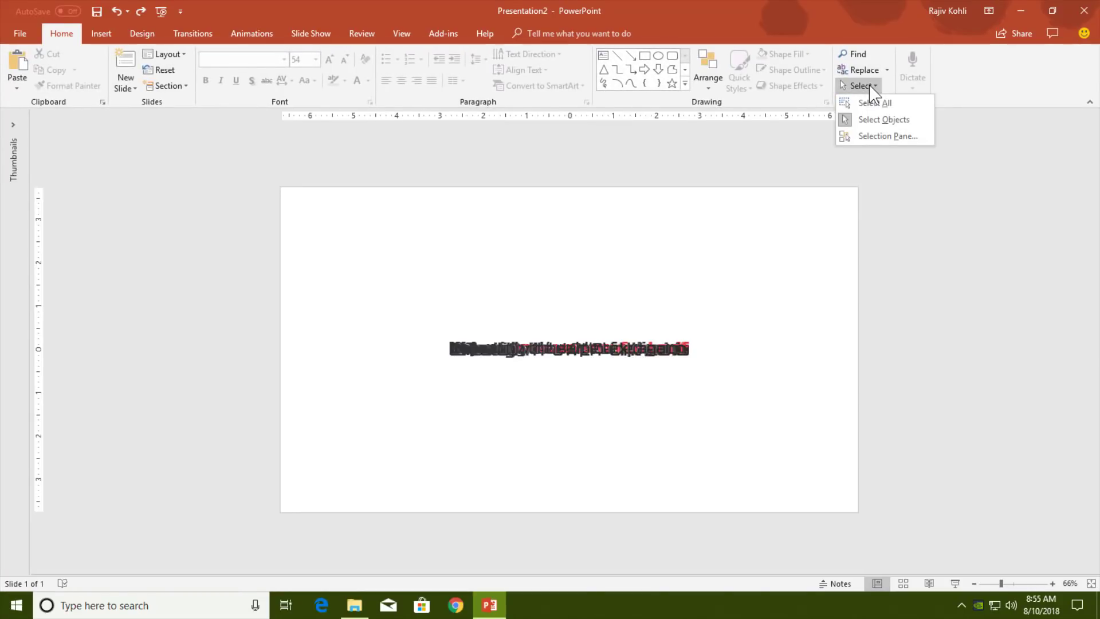
Move all the 3D text models, including the "Searching #PossibilitiesWithPowerPoint" line, straight down to just below the slide's lower edge.
{"action": "left_click", "coordinate": [870, 104]}
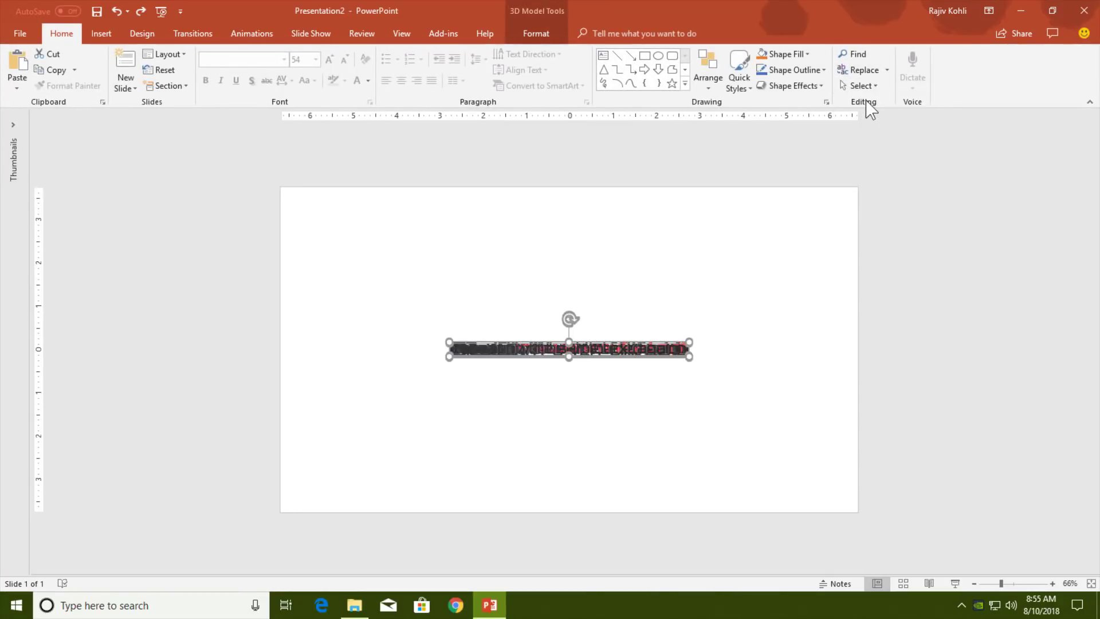
{"action": "left_click_drag", "start_coordinate": [636, 349], "coordinate": [628, 530]}
{"action": "left_click", "coordinate": [539, 346]}
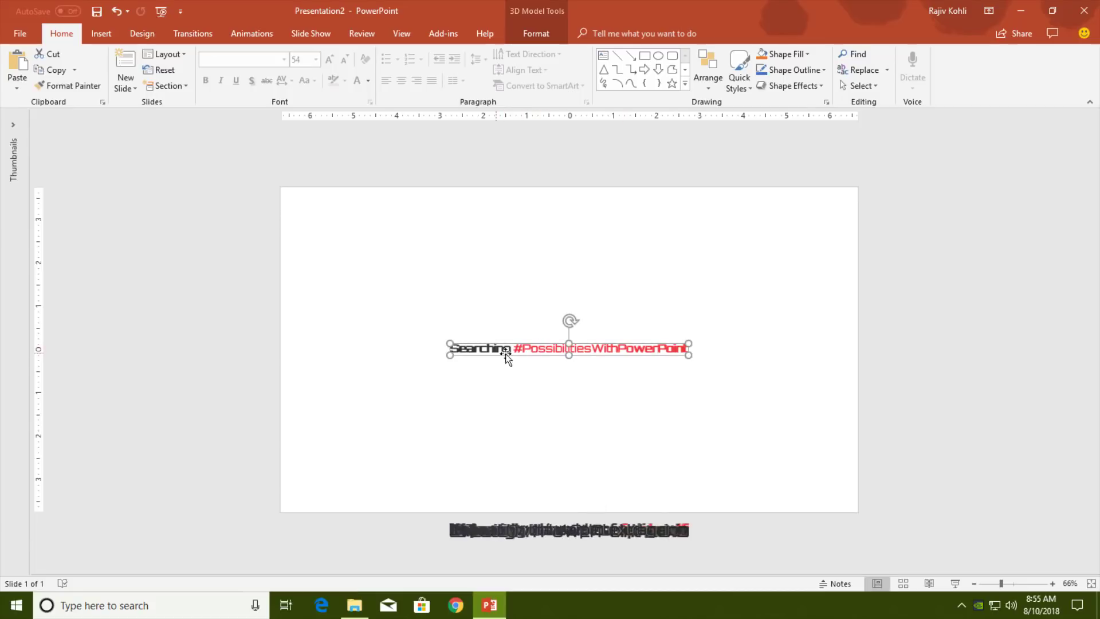
{"action": "left_click", "coordinate": [875, 86]}
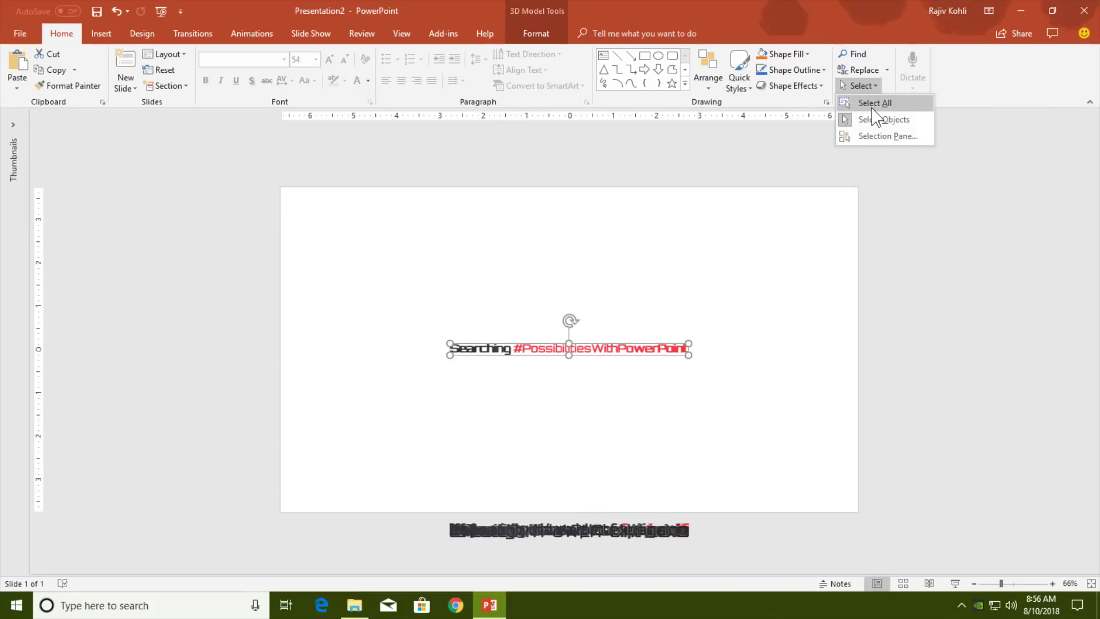
{"action": "left_click", "coordinate": [855, 15]}
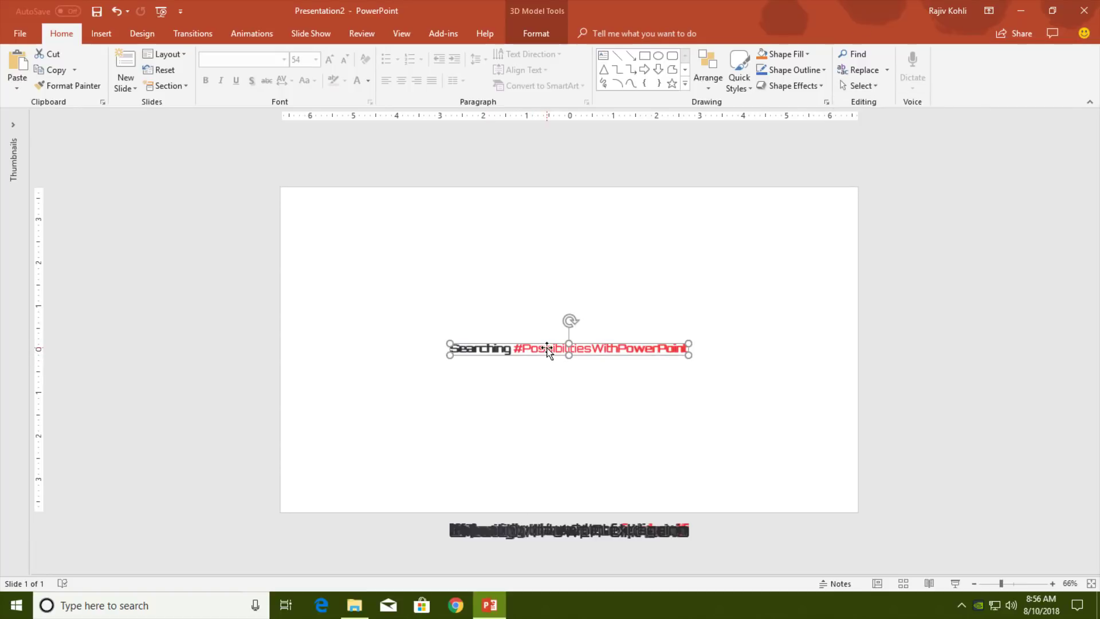
{"action": "left_click_drag", "start_coordinate": [547, 350], "coordinate": [548, 527]}
{"action": "left_click", "coordinate": [574, 263]}
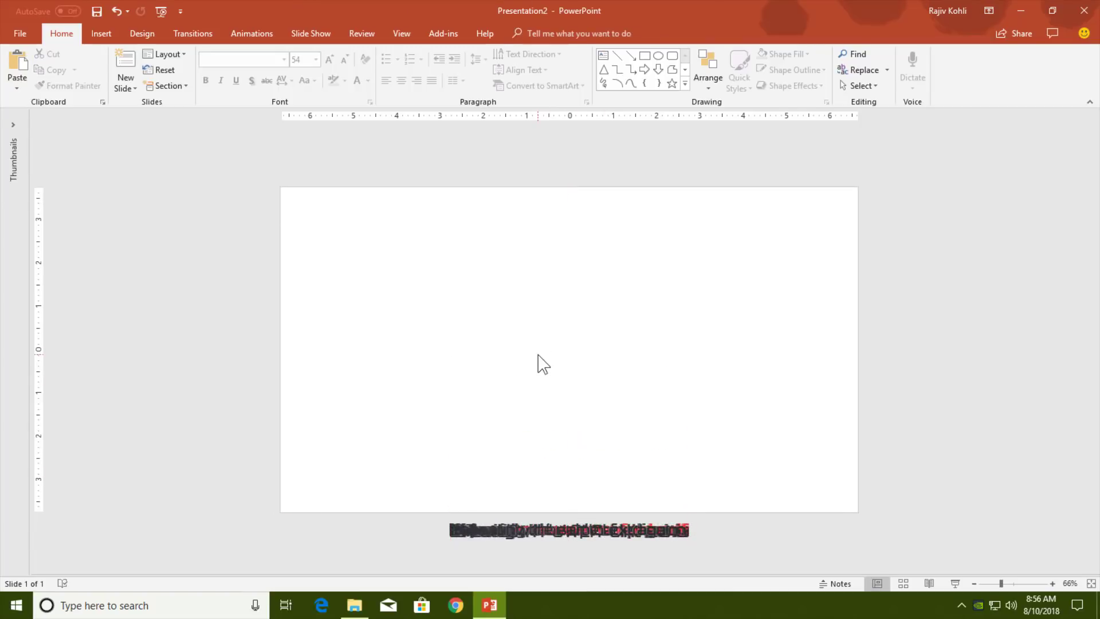
Show the list of slide objects for selection and hide all the 3D models.
{"action": "left_click", "coordinate": [858, 86]}
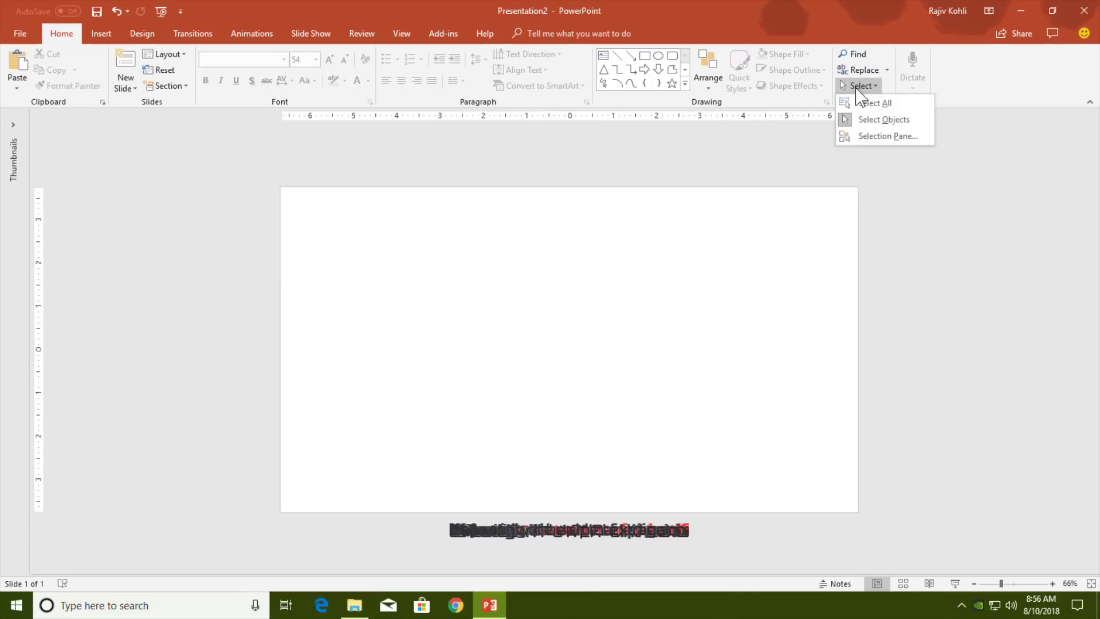
{"action": "left_click", "coordinate": [872, 137]}
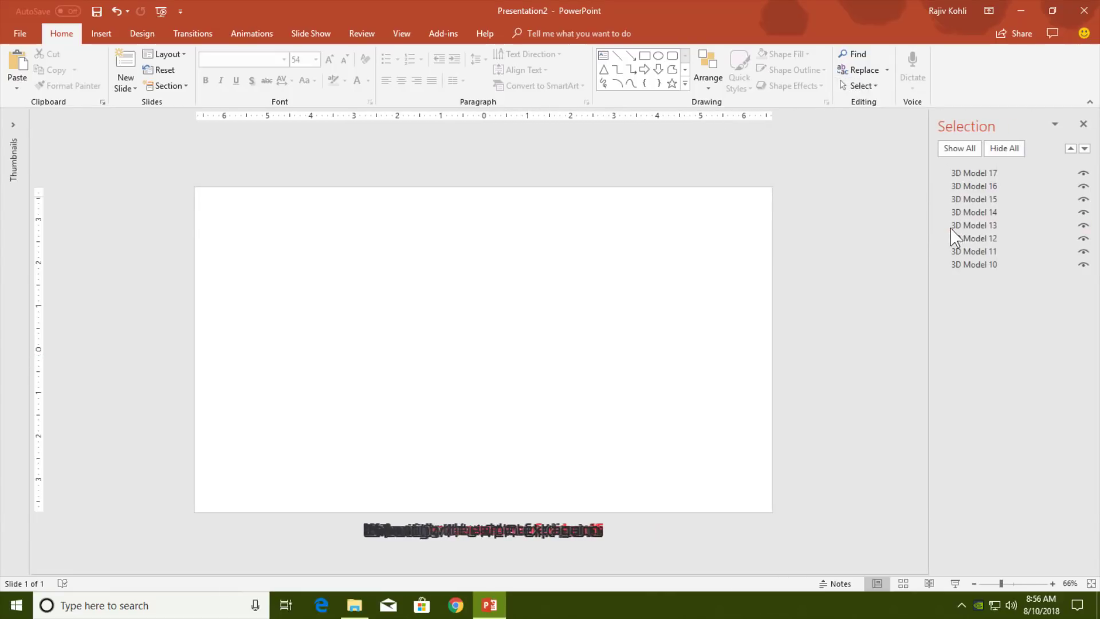
{"action": "left_click", "coordinate": [1006, 150]}
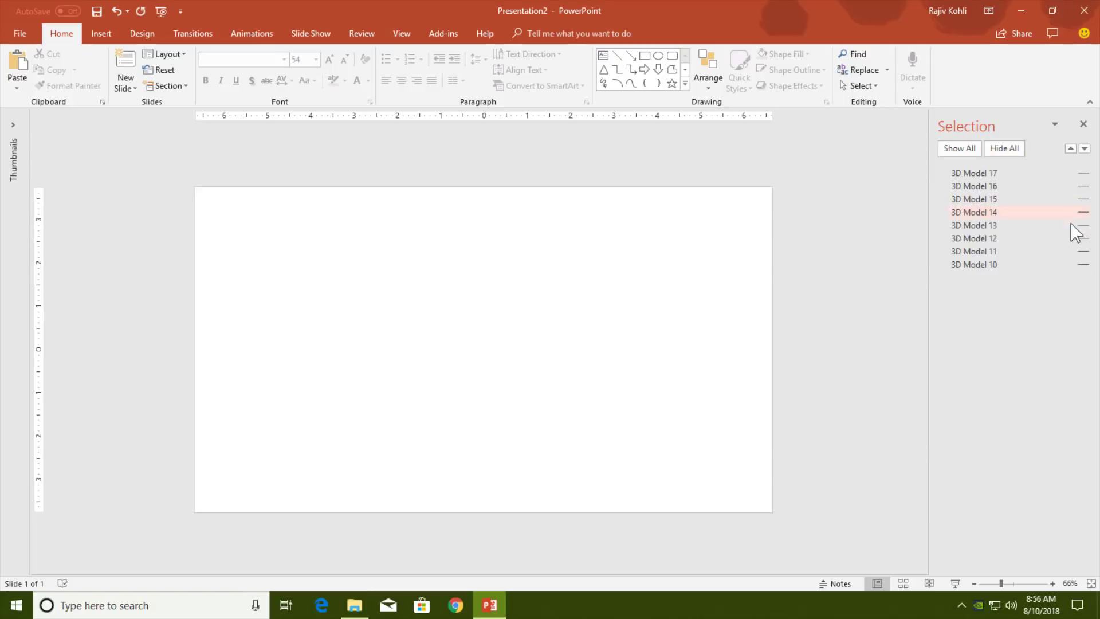
Toggle the visibility of 3D Models 10, 11 and 17 one at a time to check which text line each holds.
{"action": "left_click", "coordinate": [1083, 264]}
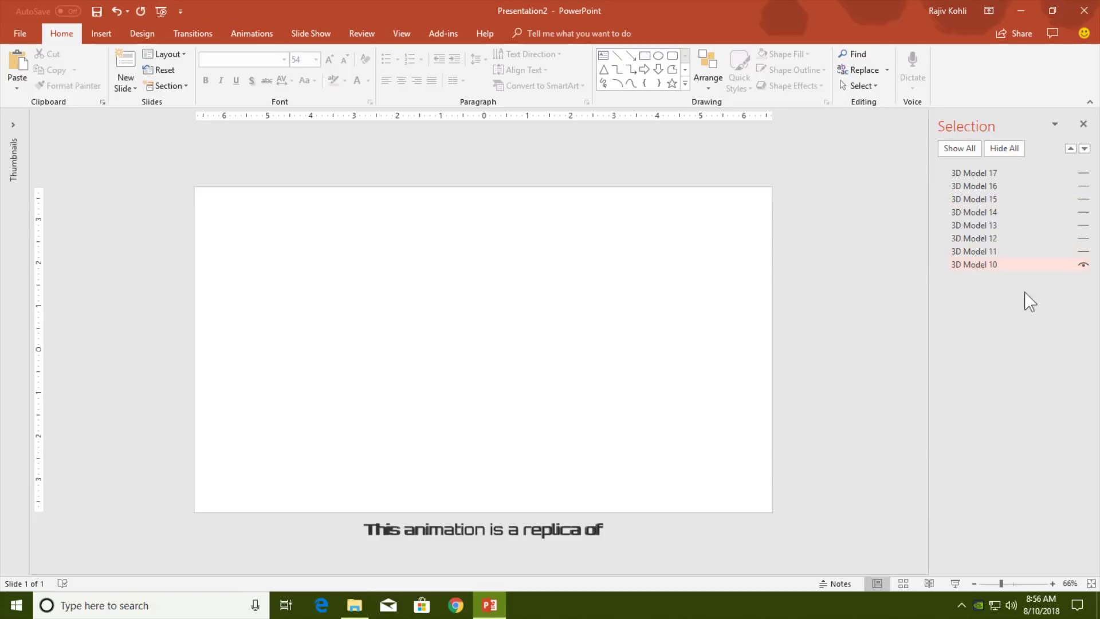
{"action": "left_click", "coordinate": [463, 537]}
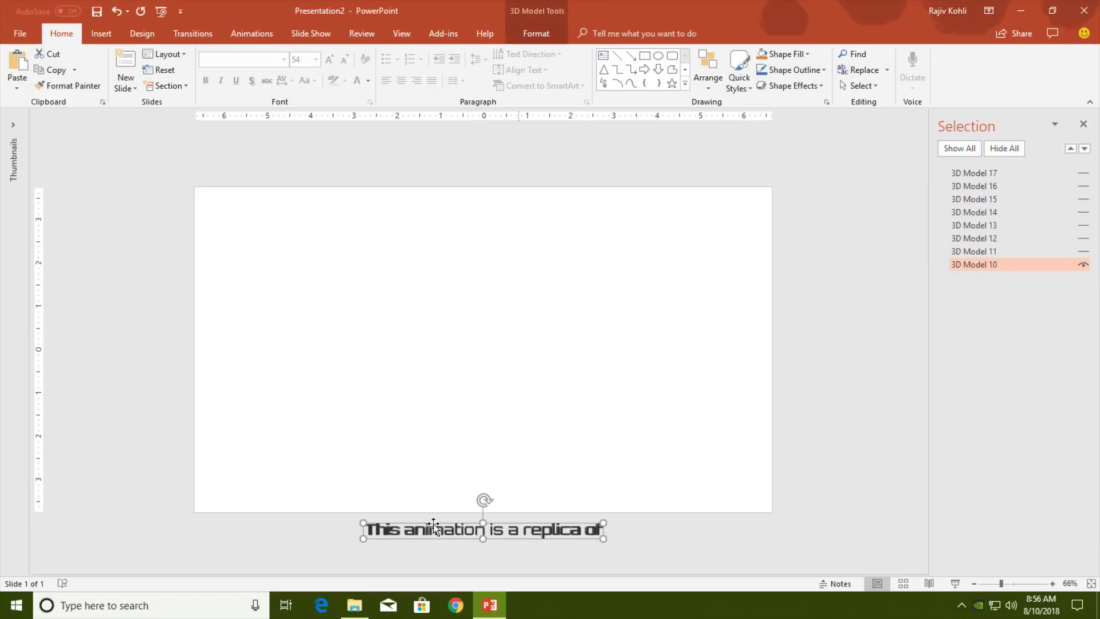
{"action": "left_click", "coordinate": [1083, 265]}
{"action": "left_click", "coordinate": [1083, 252]}
{"action": "left_click", "coordinate": [1083, 252]}
{"action": "left_click", "coordinate": [1083, 173]}
{"action": "left_click", "coordinate": [1083, 173]}
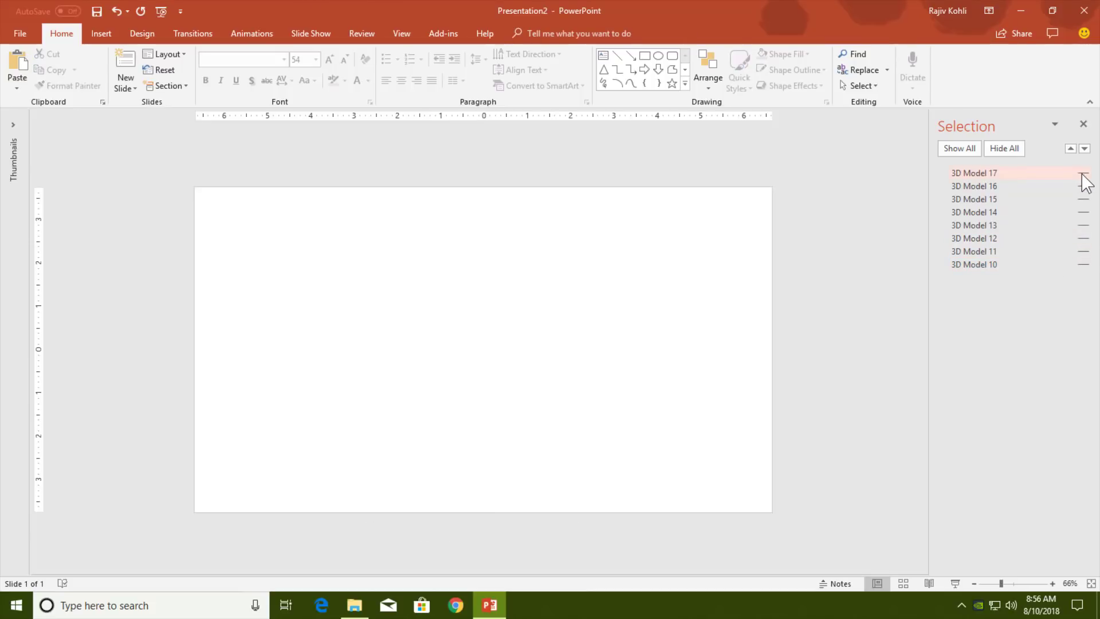
Unhide 3D Model 10 and give it an Up motion path that ends just above the slide's upper edge.
{"action": "left_click", "coordinate": [1082, 265]}
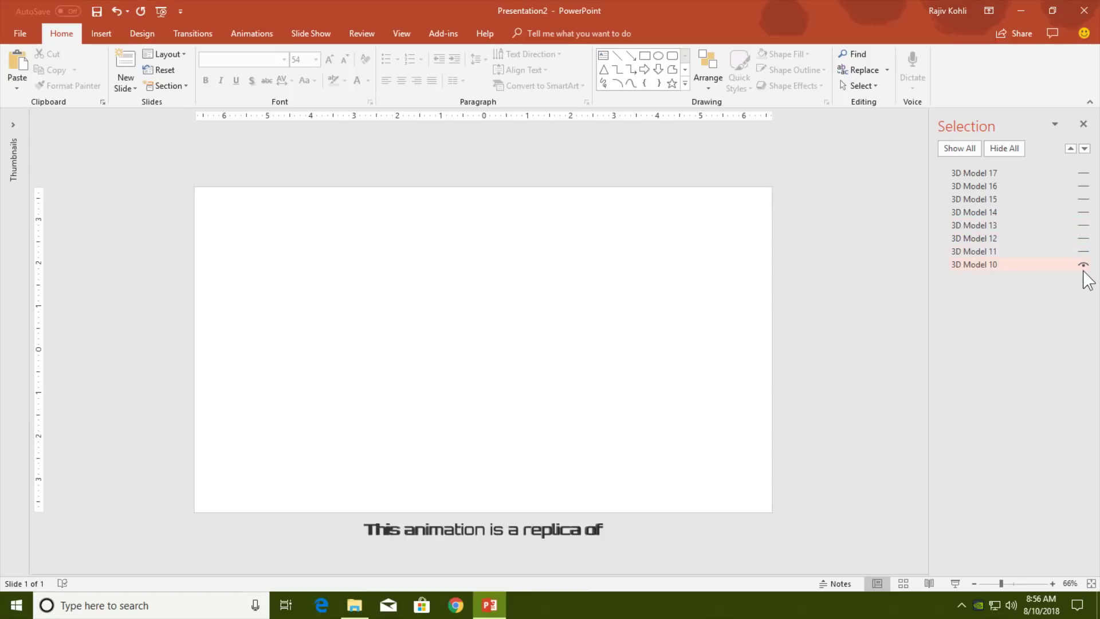
{"action": "left_click", "coordinate": [459, 527]}
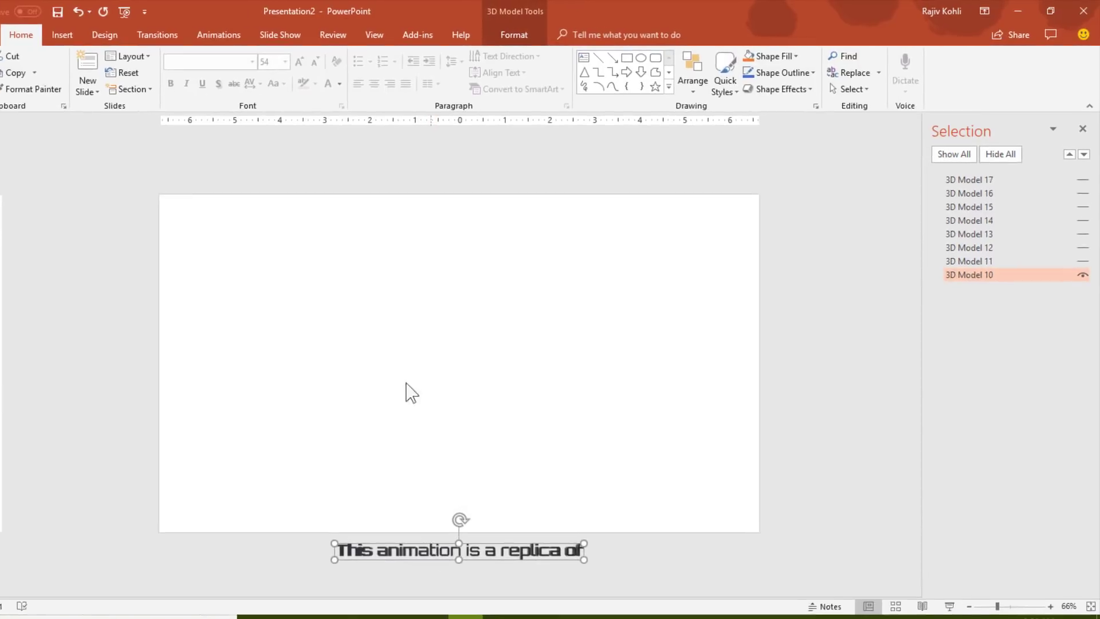
{"action": "left_click", "coordinate": [252, 33]}
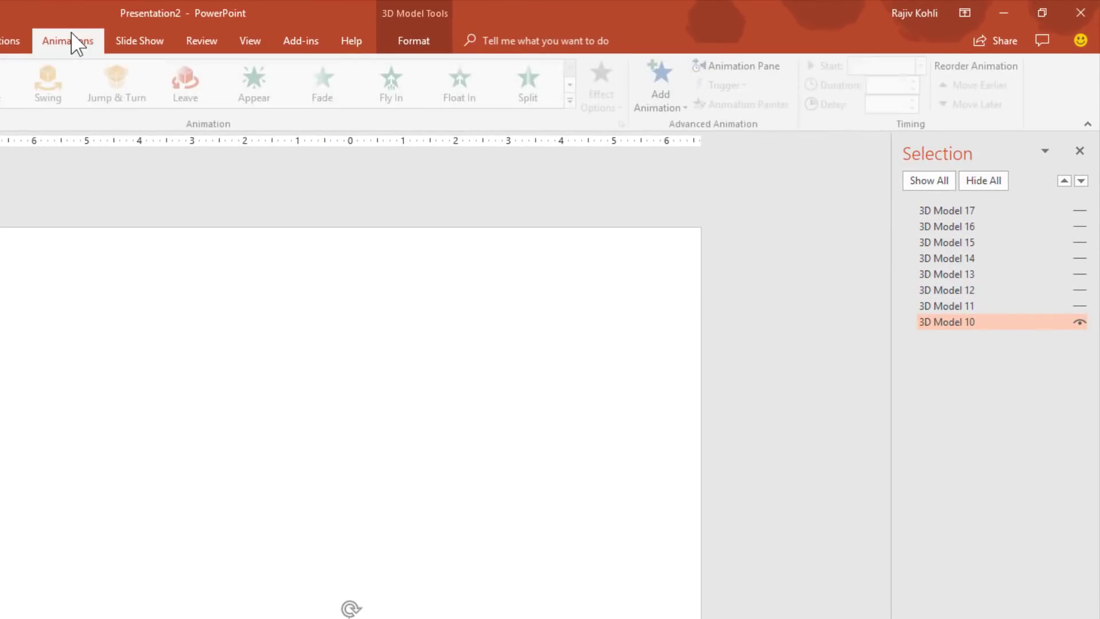
{"action": "left_click", "coordinate": [665, 101]}
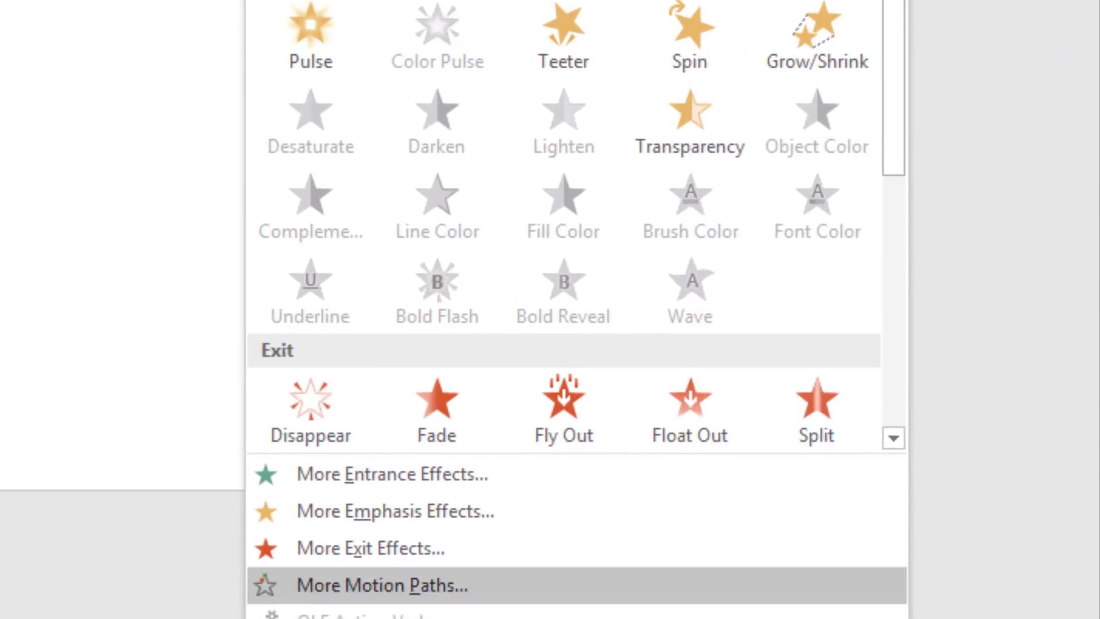
{"action": "left_click", "coordinate": [363, 587]}
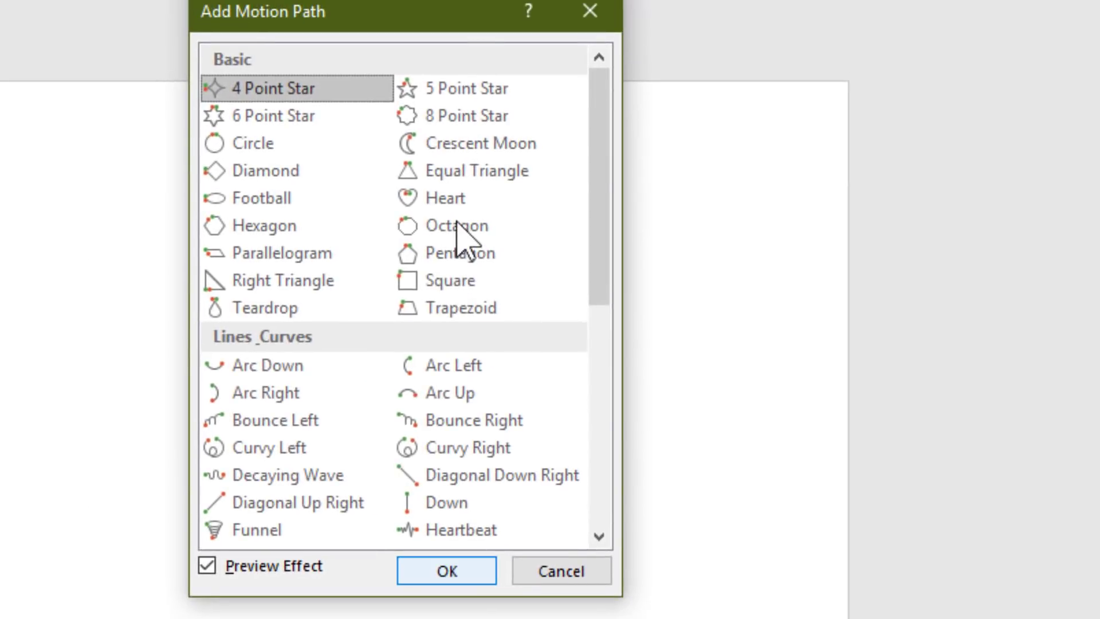
{"action": "scroll", "coordinate": [427, 222], "scroll_direction": "down", "scroll_amount": 8}
{"action": "left_click", "coordinate": [451, 314]}
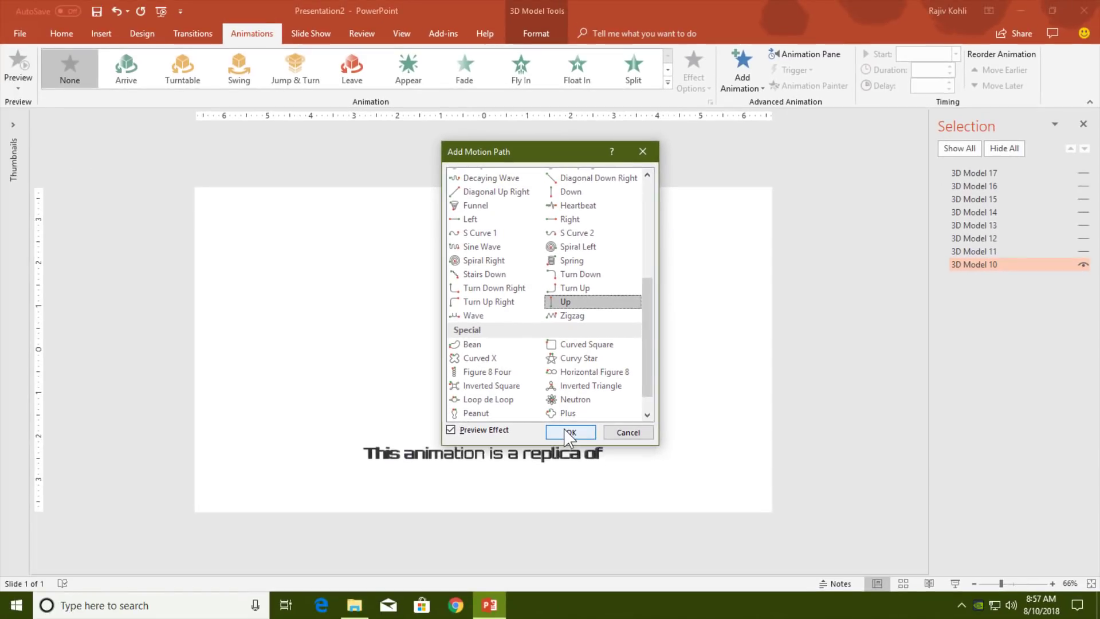
{"action": "left_click", "coordinate": [569, 433]}
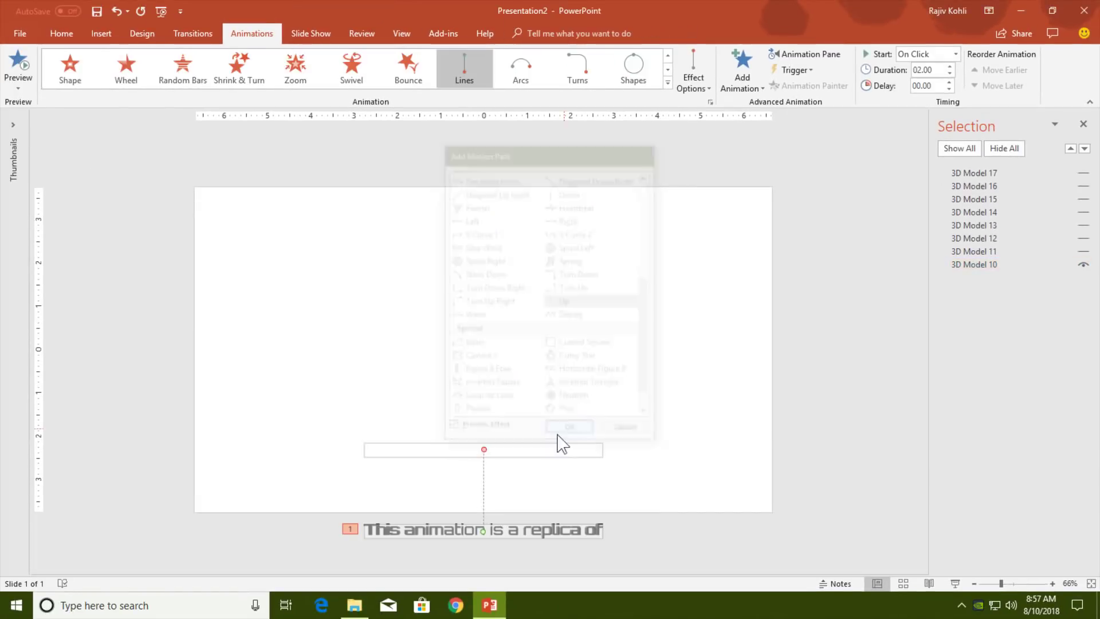
{"action": "left_click_drag", "start_coordinate": [484, 449], "coordinate": [485, 173]}
Show the slide's animation list and set the Smooth start and Smooth end of 3D Model 10's Up path to 0 sec.
{"action": "left_click", "coordinate": [820, 56]}
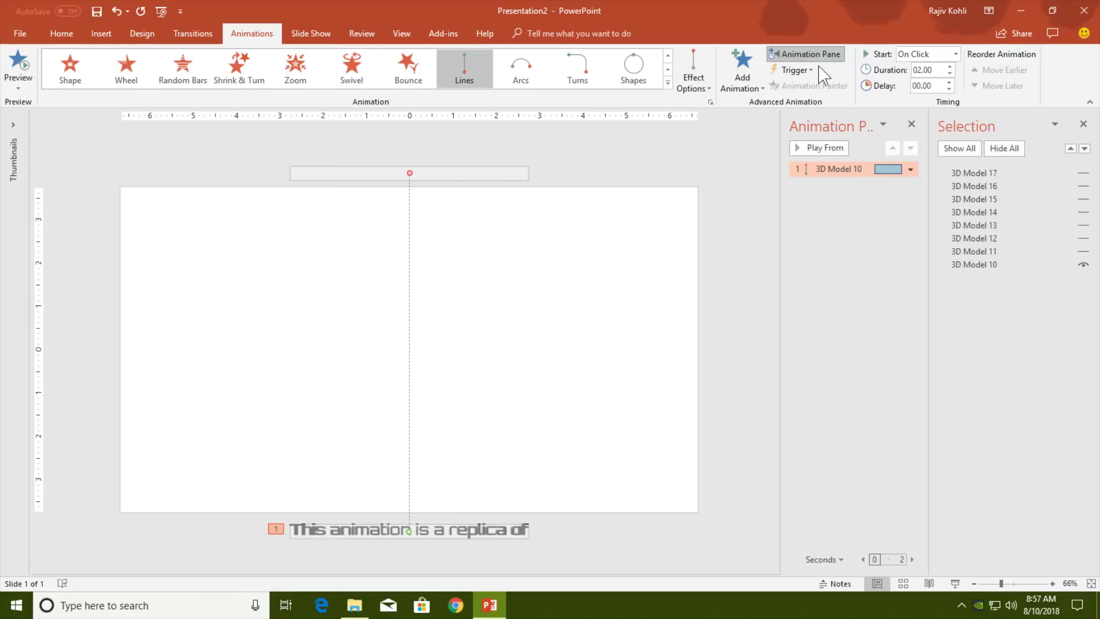
{"action": "double_click", "coordinate": [837, 166]}
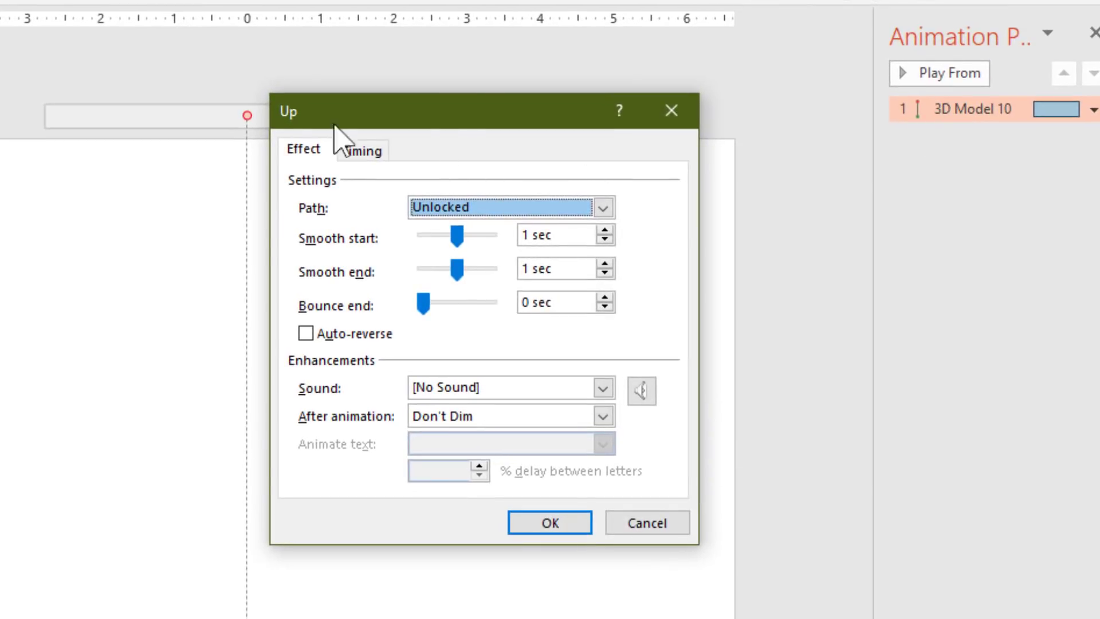
{"action": "left_click_drag", "start_coordinate": [457, 239], "coordinate": [414, 245]}
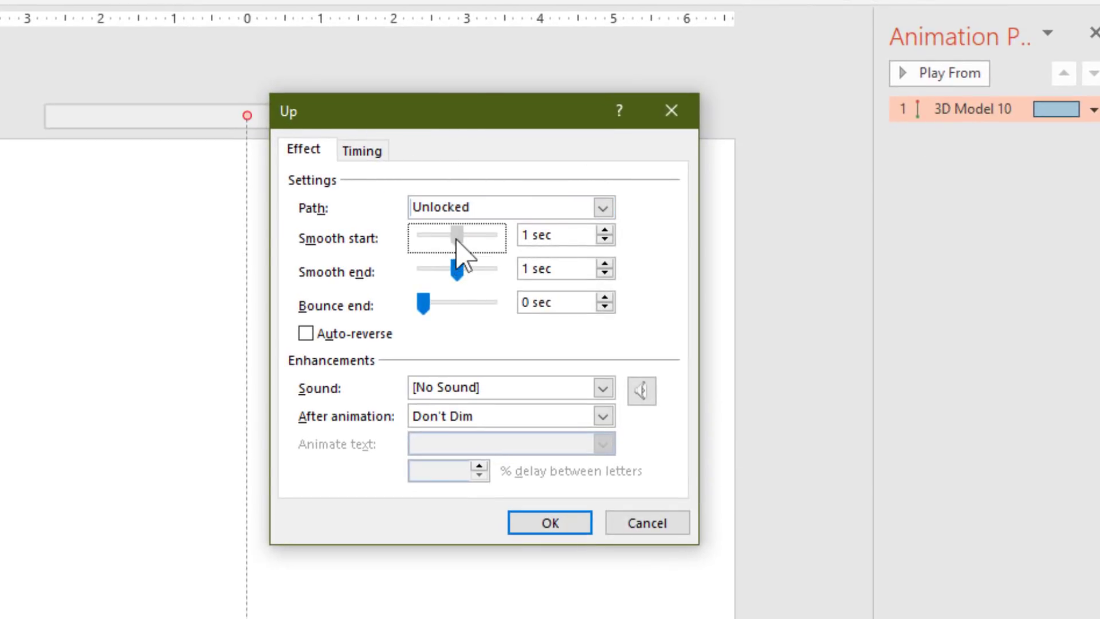
{"action": "left_click_drag", "start_coordinate": [457, 278], "coordinate": [410, 290]}
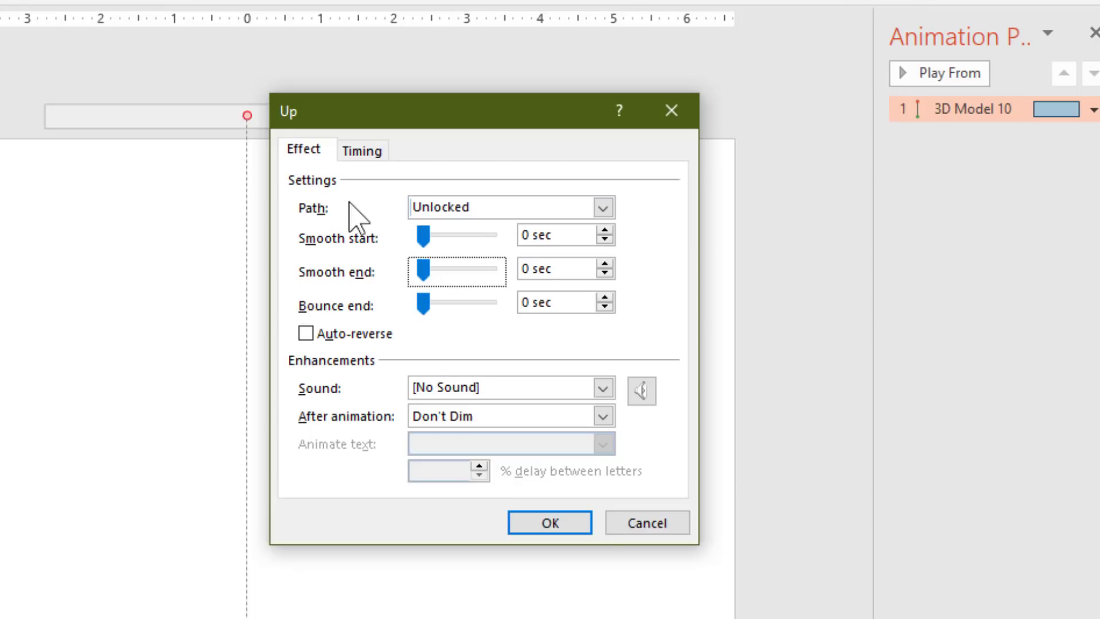
Set 3D Model 10's Up path to start With Previous with a duration of 15 seconds.
{"action": "left_click", "coordinate": [370, 152]}
{"action": "left_click", "coordinate": [412, 184]}
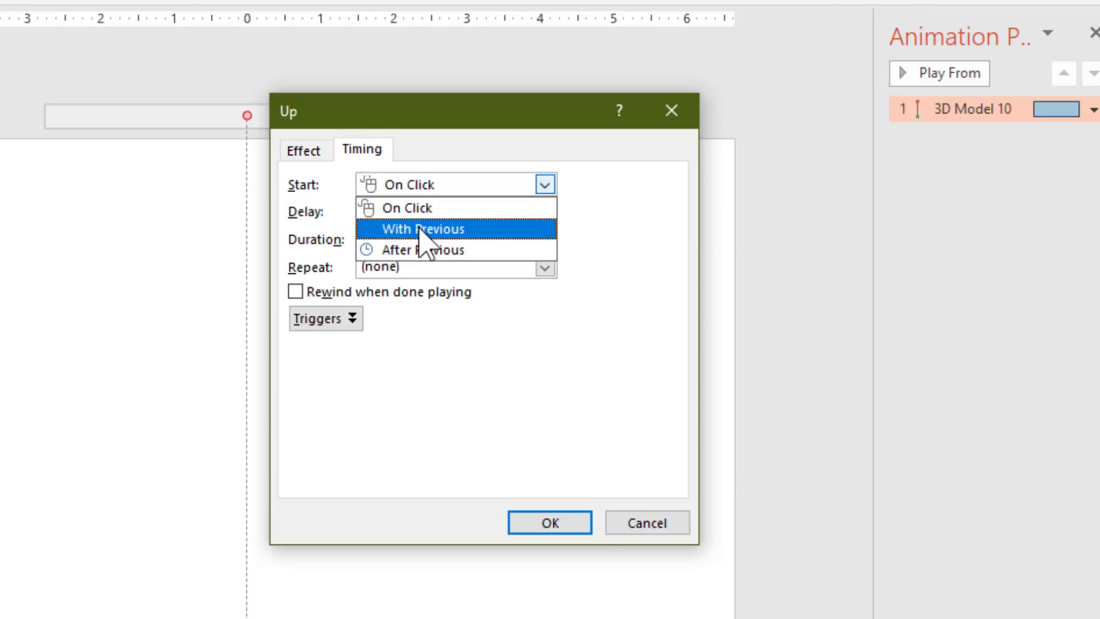
{"action": "left_click", "coordinate": [421, 228]}
{"action": "left_click", "coordinate": [403, 241]}
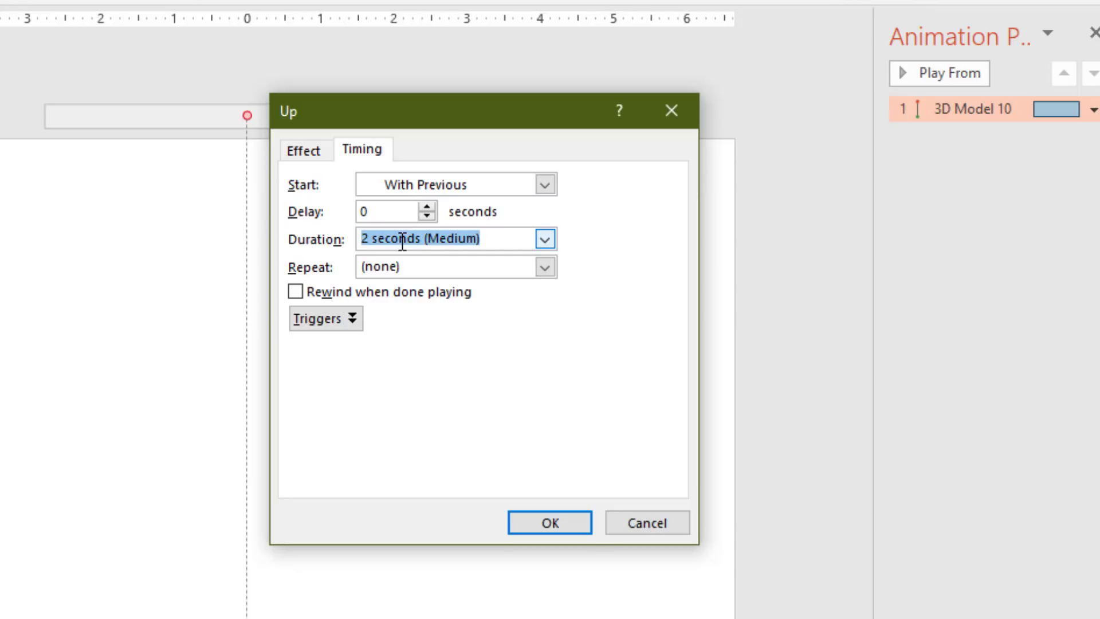
{"action": "type", "text": "15"}
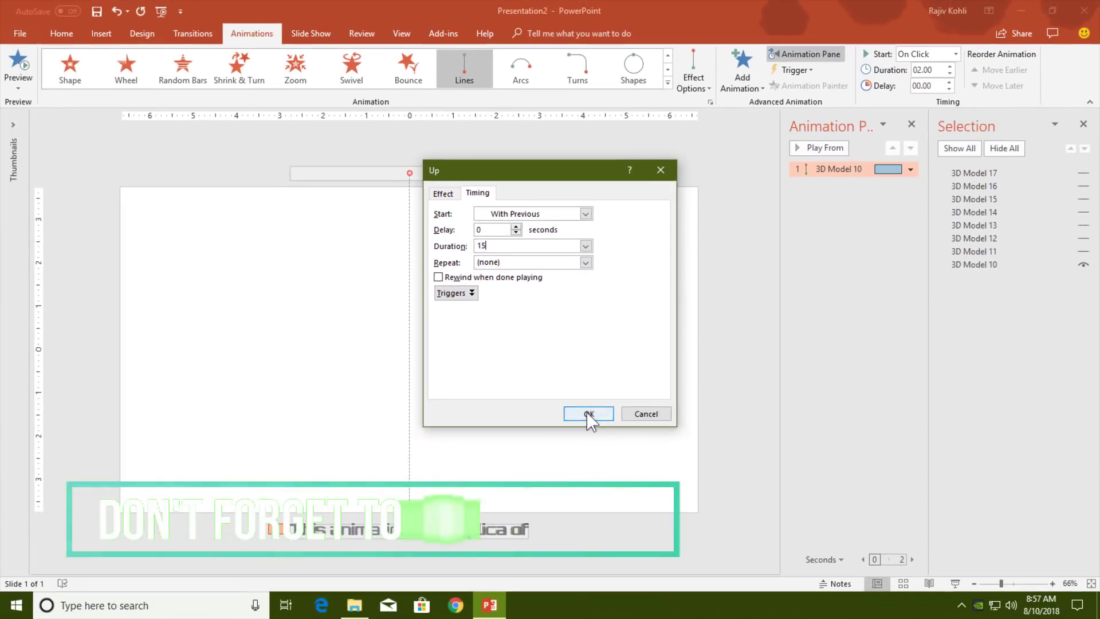
{"action": "left_click", "coordinate": [589, 414]}
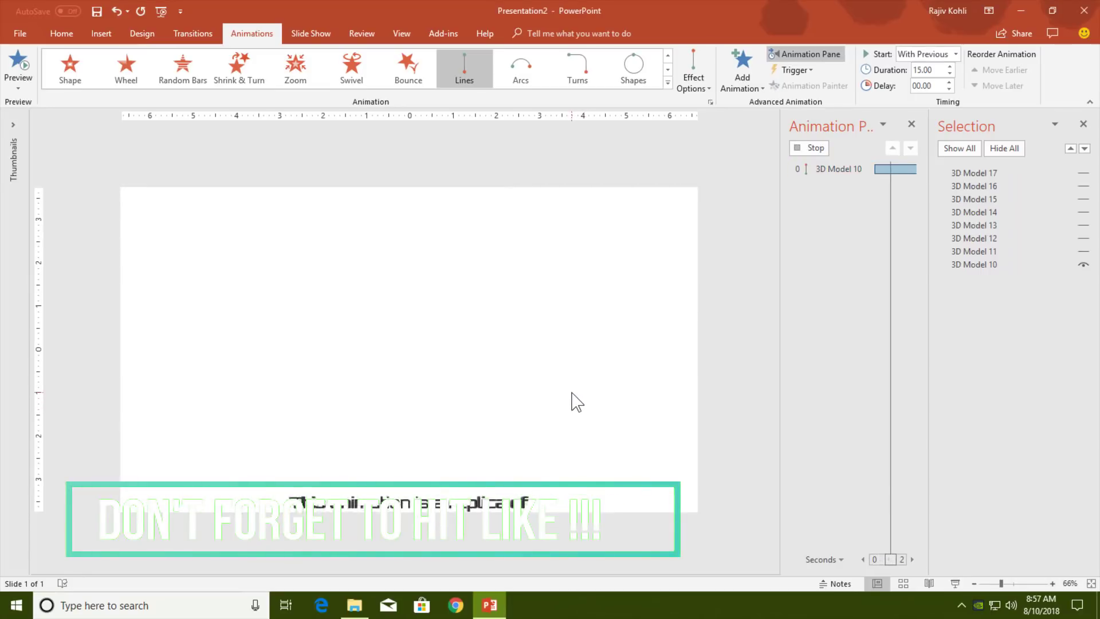
{"action": "left_click", "coordinate": [580, 392]}
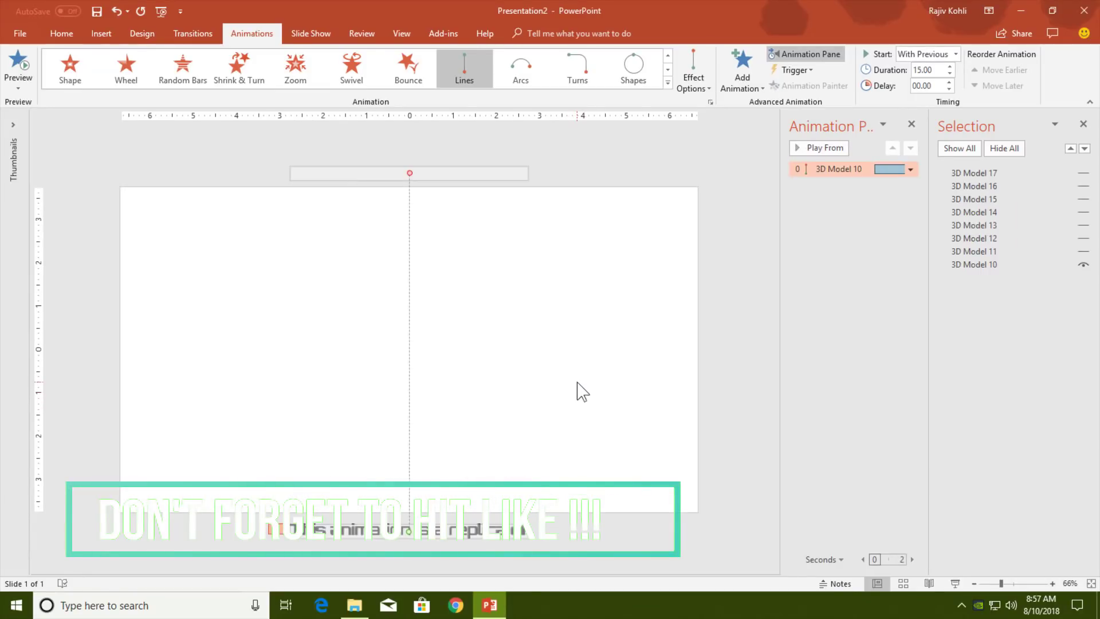
Add a Turntable animation to the "This animation is a replica of" model and set it to start With Previous.
{"action": "left_click", "coordinate": [465, 536]}
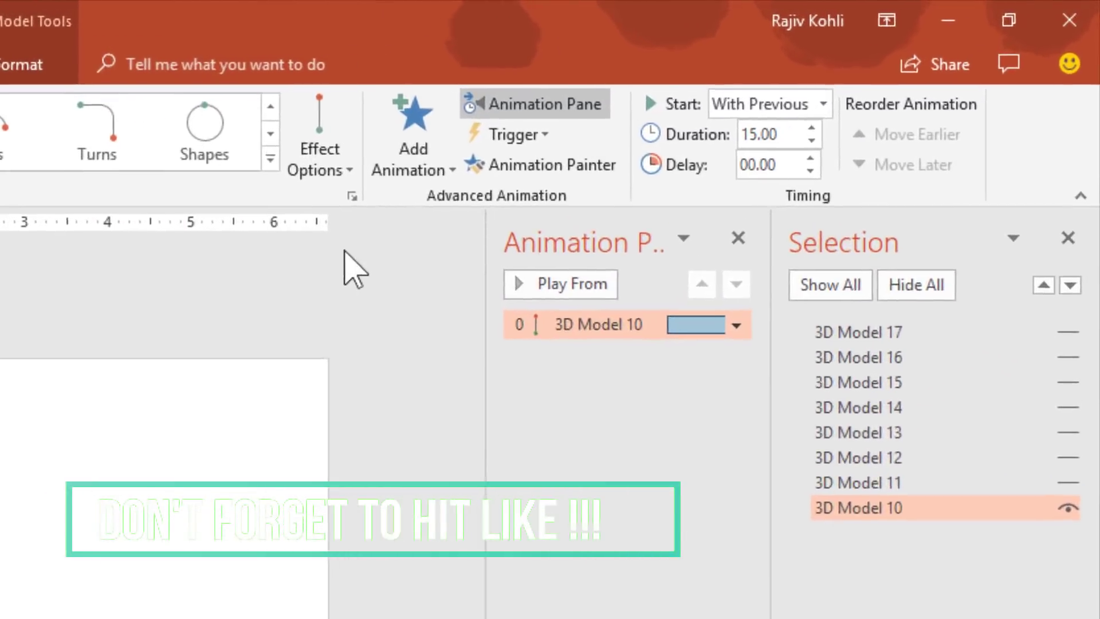
{"action": "left_click", "coordinate": [399, 175]}
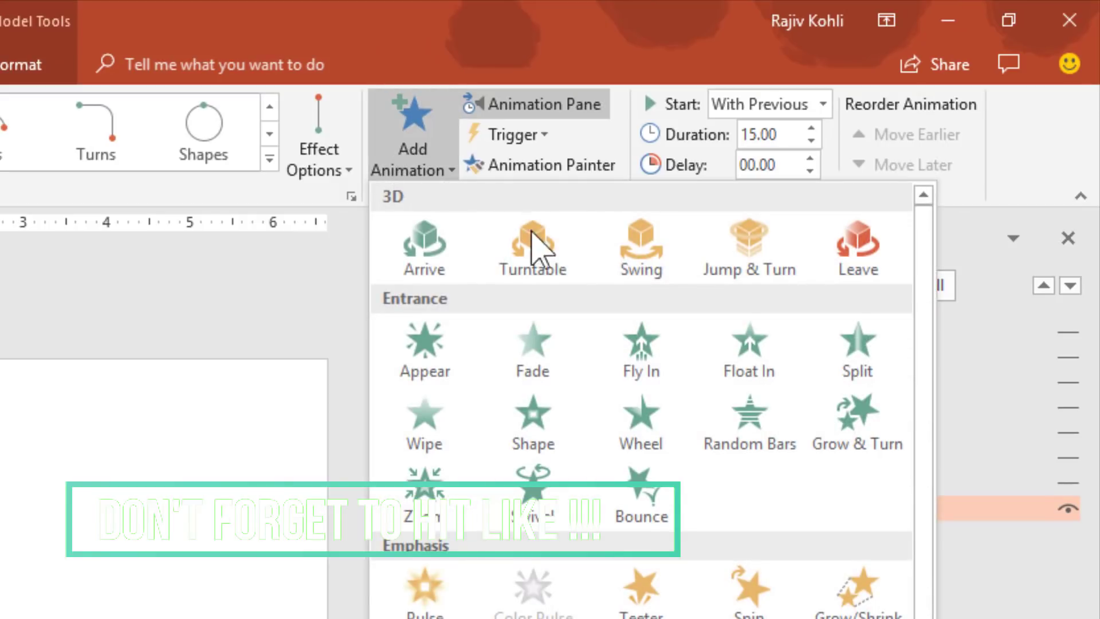
{"action": "left_click", "coordinate": [563, 269]}
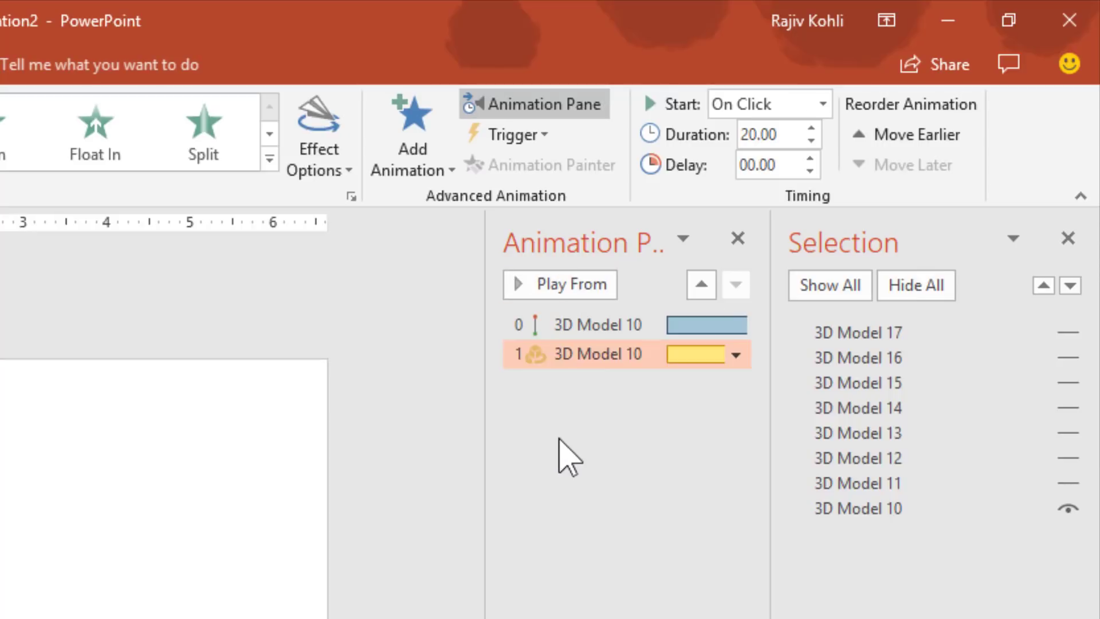
{"action": "left_click", "coordinate": [742, 107]}
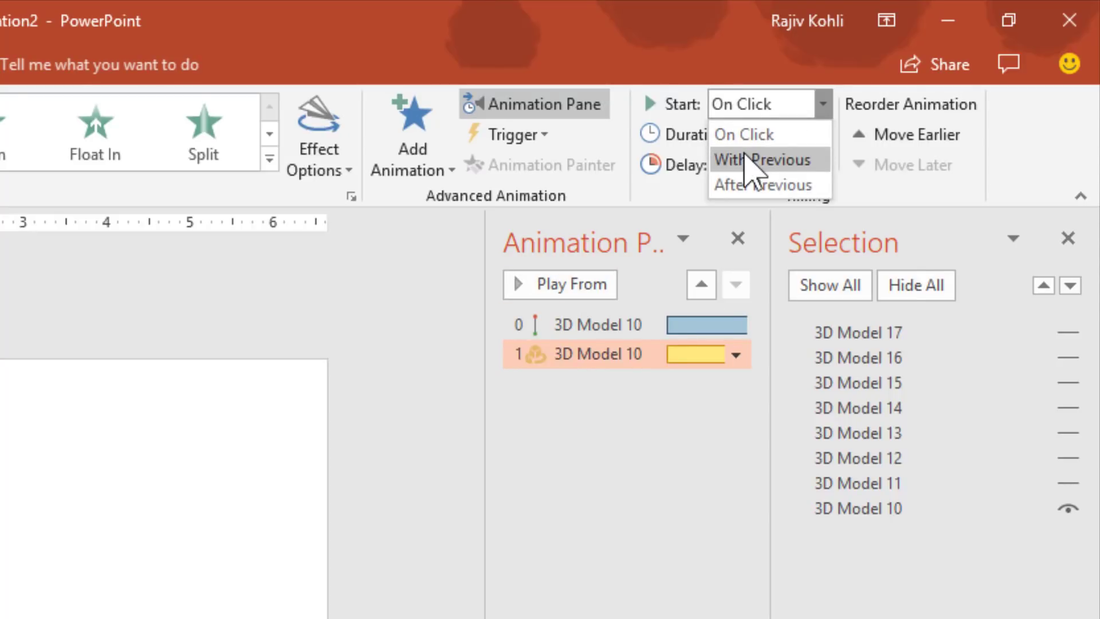
{"action": "left_click", "coordinate": [755, 160]}
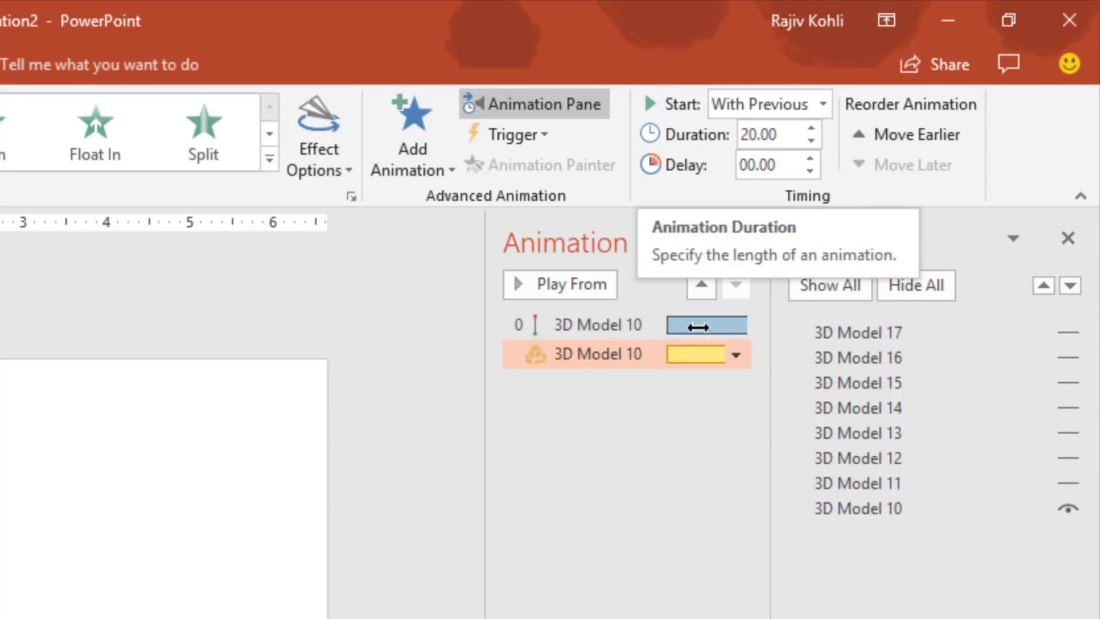
Play the slide show to check the text line's combined upward and turntable motion, and return to editing.
{"action": "left_click", "coordinate": [449, 407]}
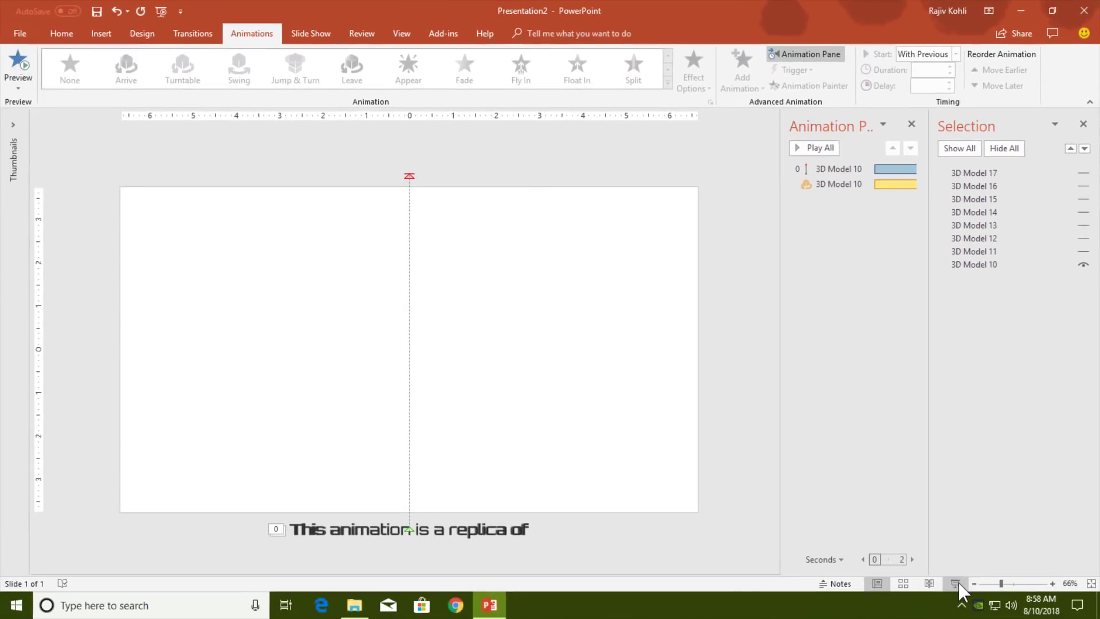
{"action": "left_click", "coordinate": [955, 583]}
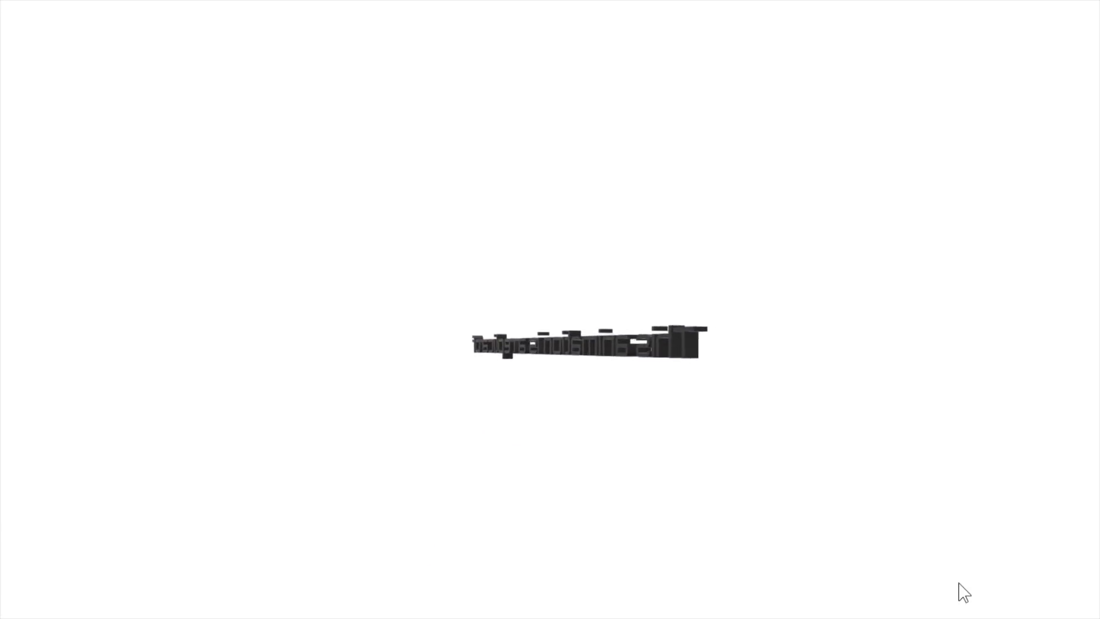
{"action": "key", "text": "Escape"}
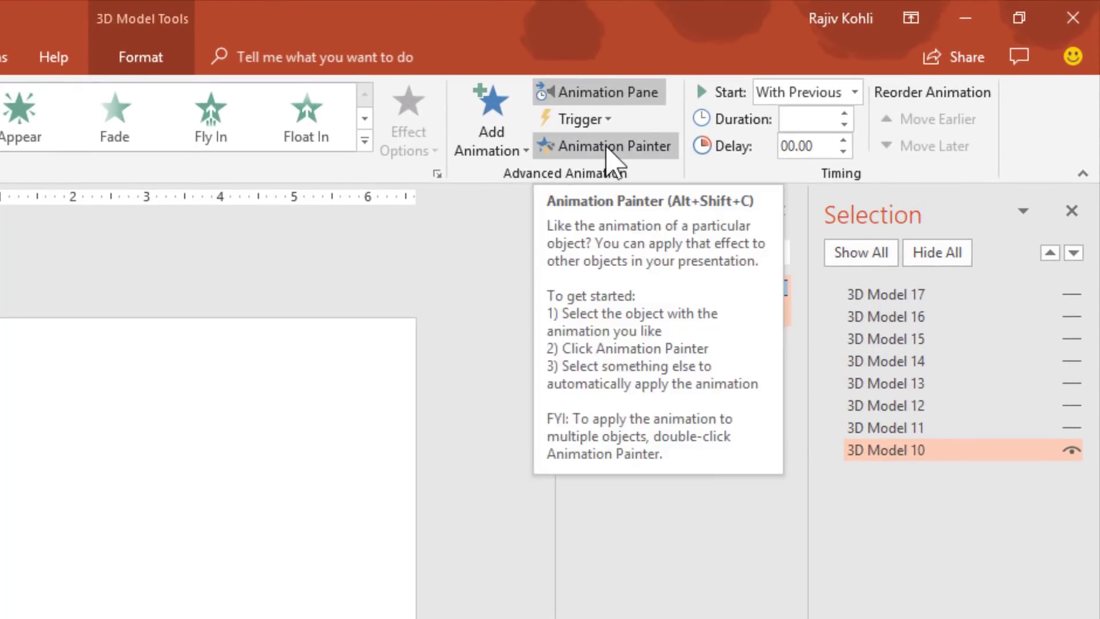
Copy 3D Model 10's animations to 3D Model 11 with Animation Painter, and turn off the automatic animation preview.
{"action": "left_click", "coordinate": [606, 146]}
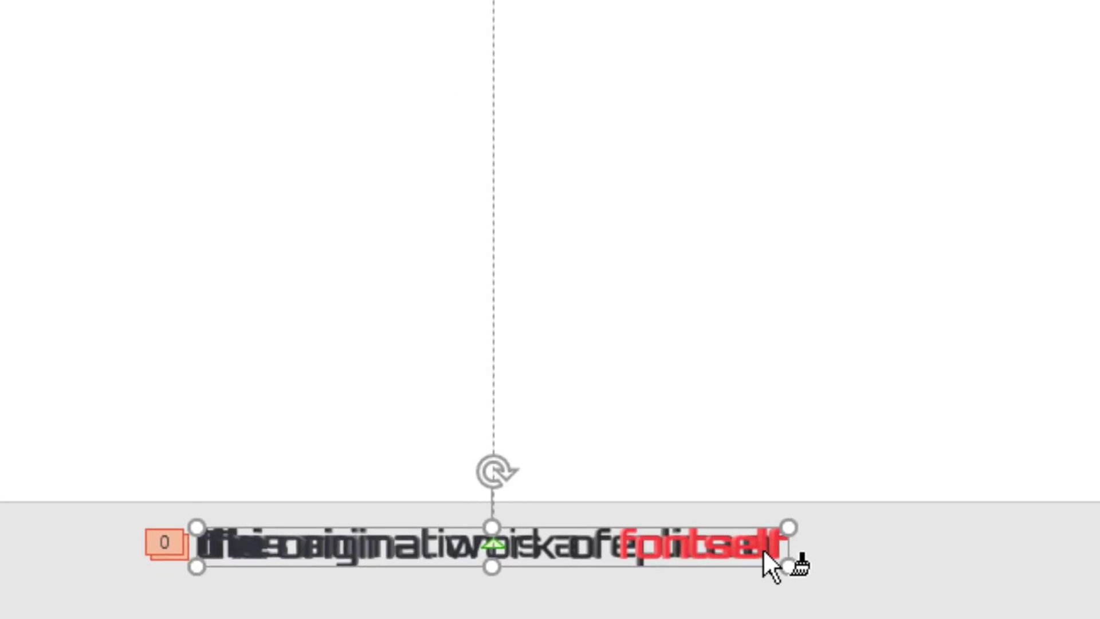
{"action": "left_click", "coordinate": [762, 550]}
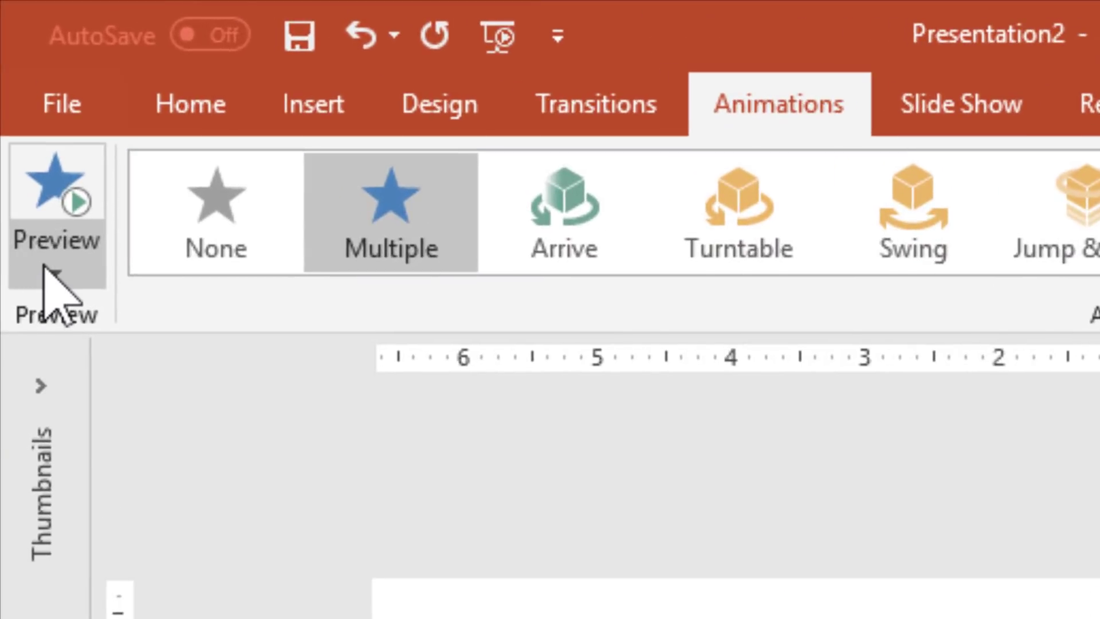
{"action": "left_click", "coordinate": [30, 177]}
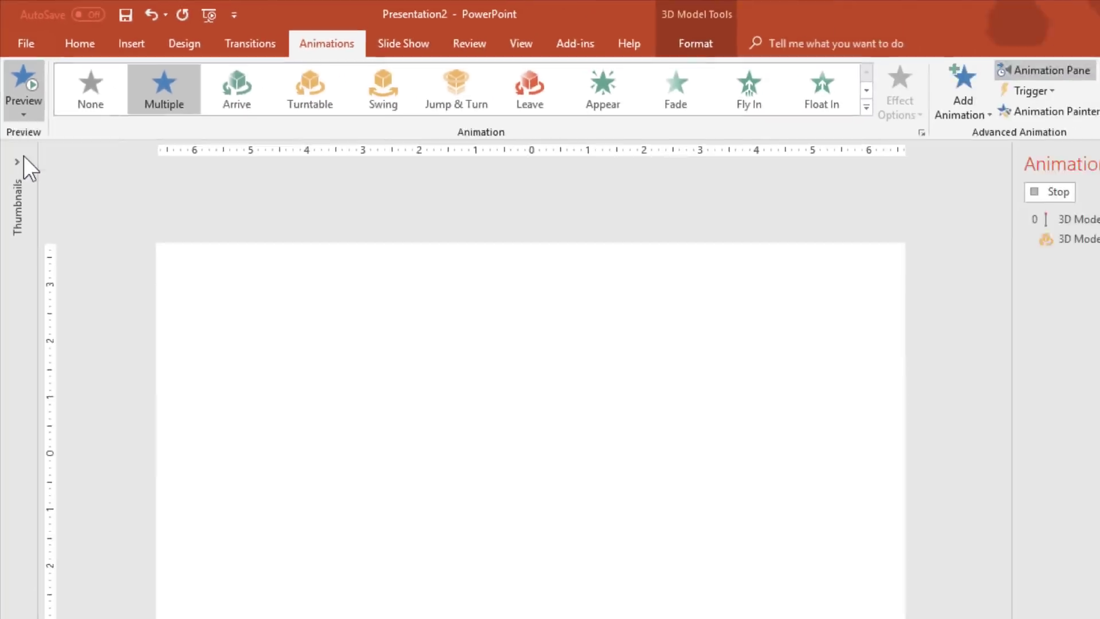
{"action": "left_click", "coordinate": [56, 372]}
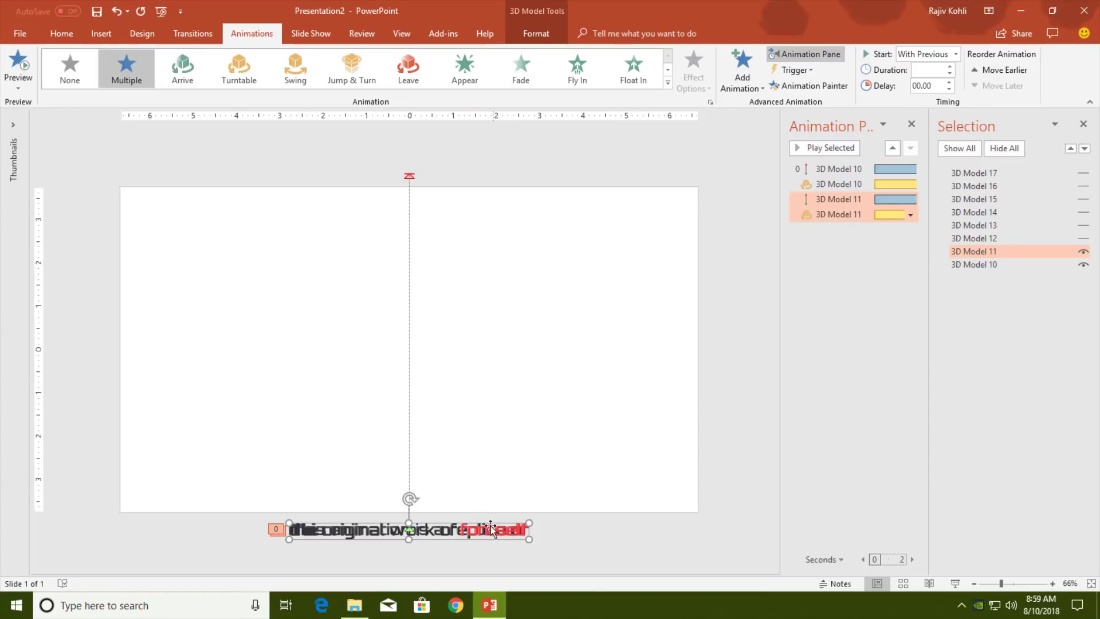
Unhide 3D Model 12 and copy 3D Model 11's animations to it with Animation Painter.
{"action": "left_click", "coordinate": [842, 92]}
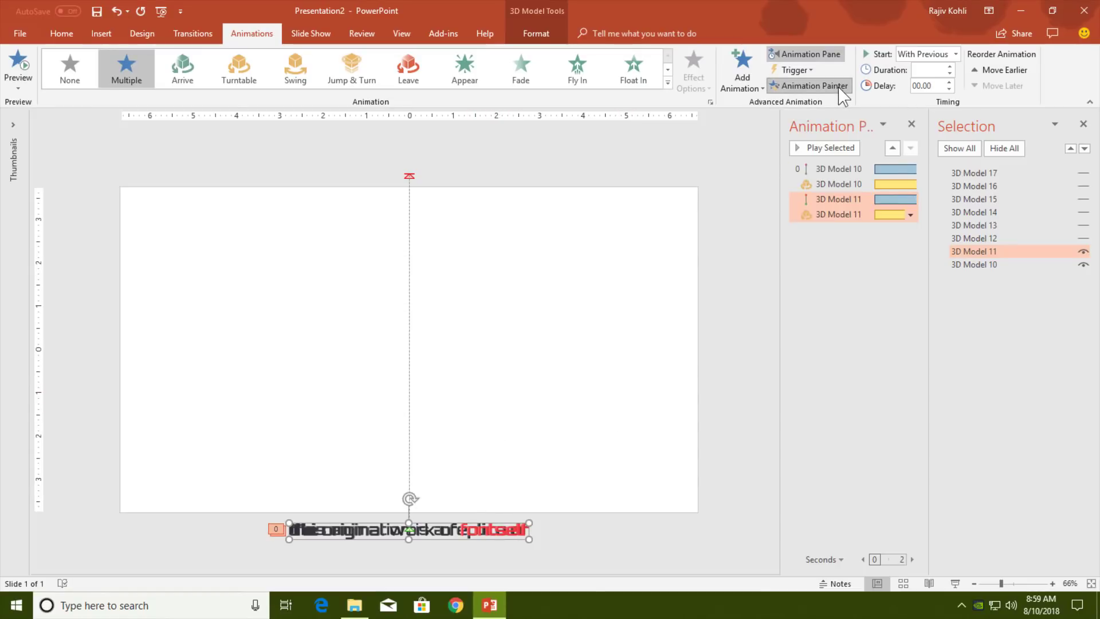
{"action": "left_click", "coordinate": [1083, 239]}
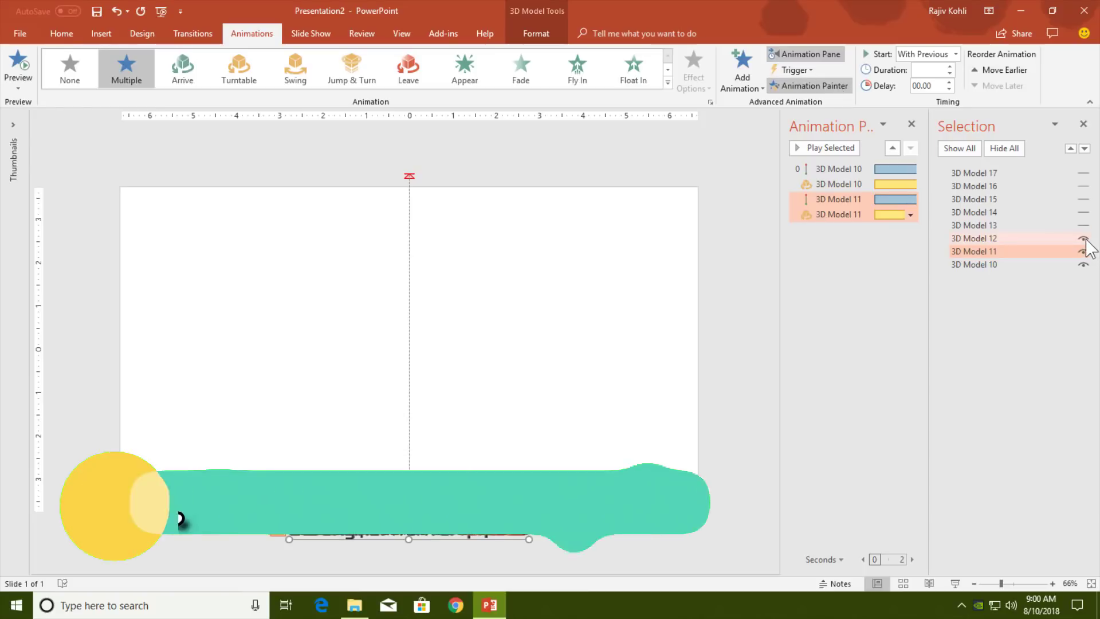
{"action": "left_click", "coordinate": [497, 534]}
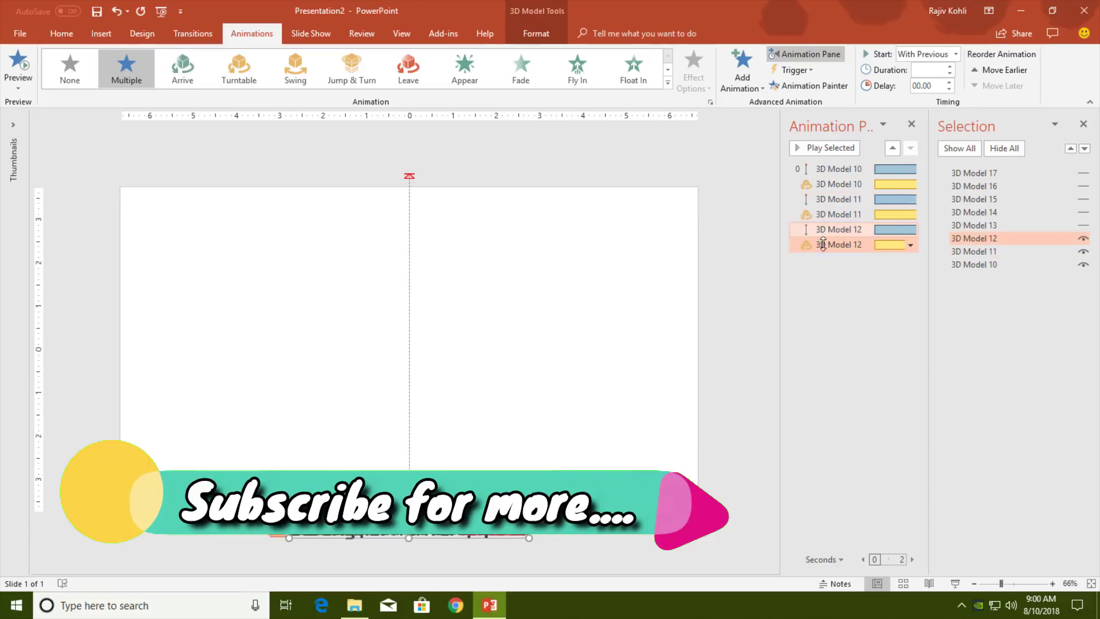
Widen the animation list, and copy 3D Model 12's animations to the unhidden 3D Model 13 with Animation Painter.
{"action": "left_click_drag", "start_coordinate": [780, 273], "coordinate": [697, 273]}
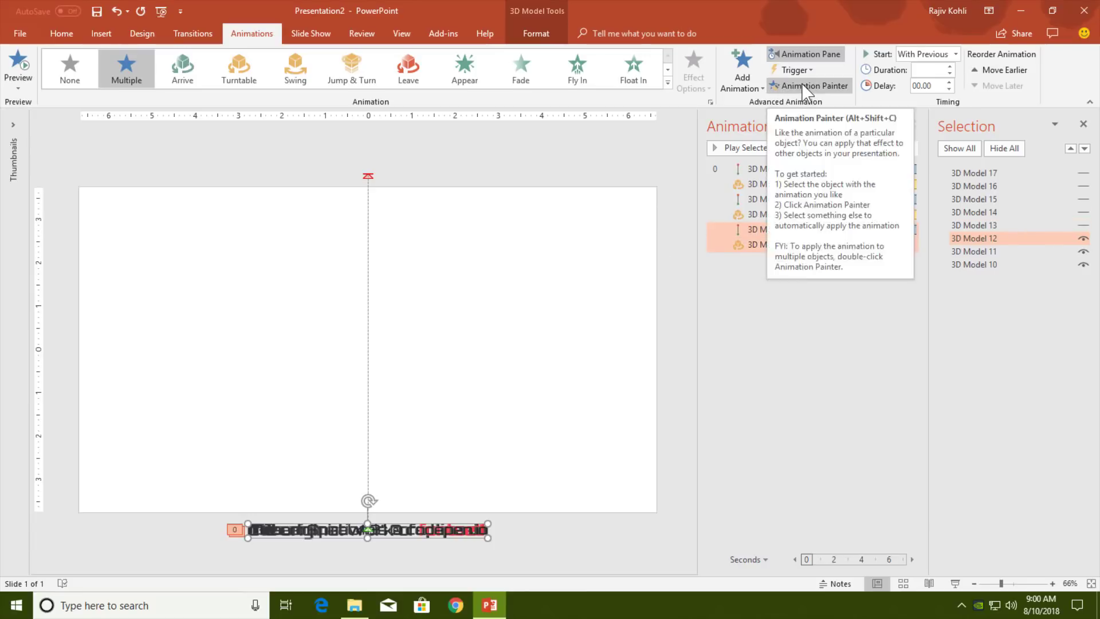
{"action": "left_click", "coordinate": [1084, 226]}
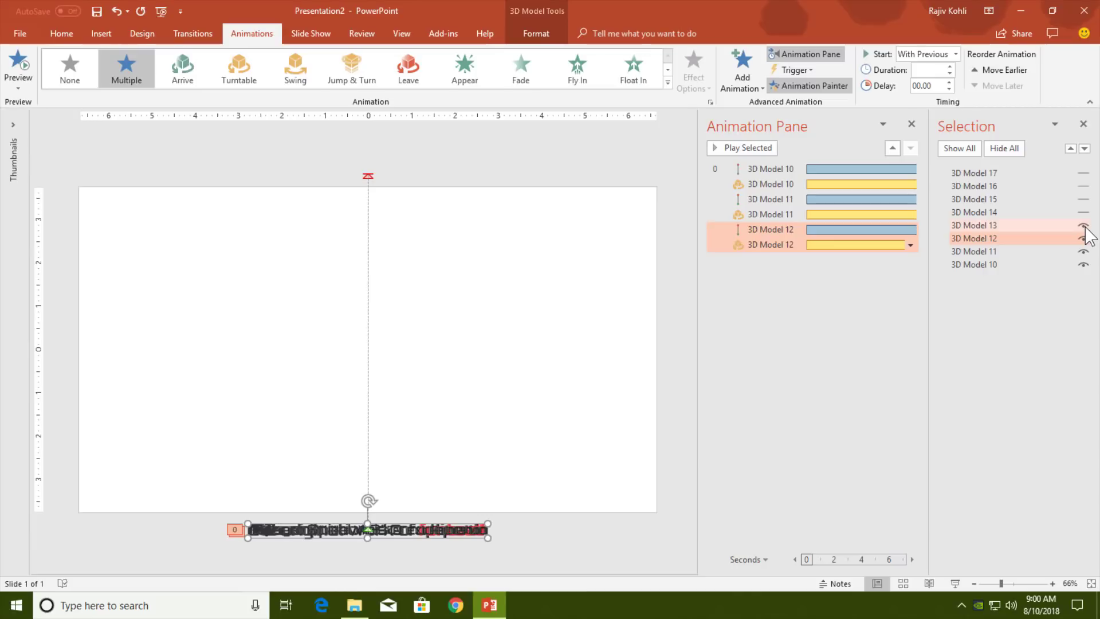
{"action": "left_click", "coordinate": [405, 535]}
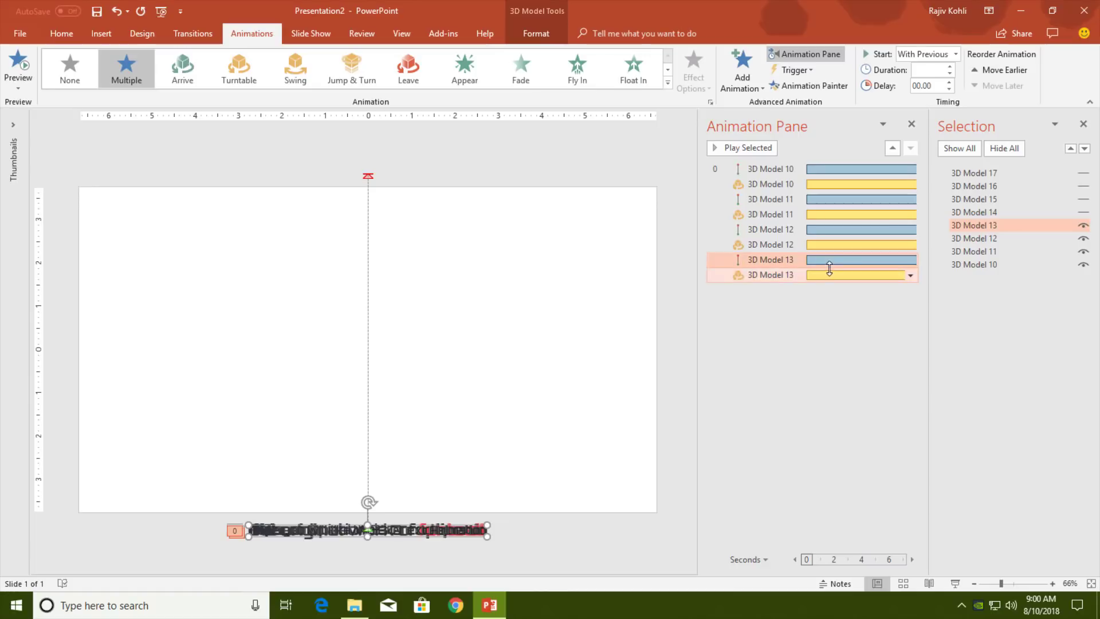
Hide 3D Models 10, 11 and 12, and copy 3D Model 13's animations to the unhidden 3D Model 14.
{"action": "left_click", "coordinate": [1083, 238]}
{"action": "left_click", "coordinate": [1083, 252]}
{"action": "left_click", "coordinate": [1083, 265]}
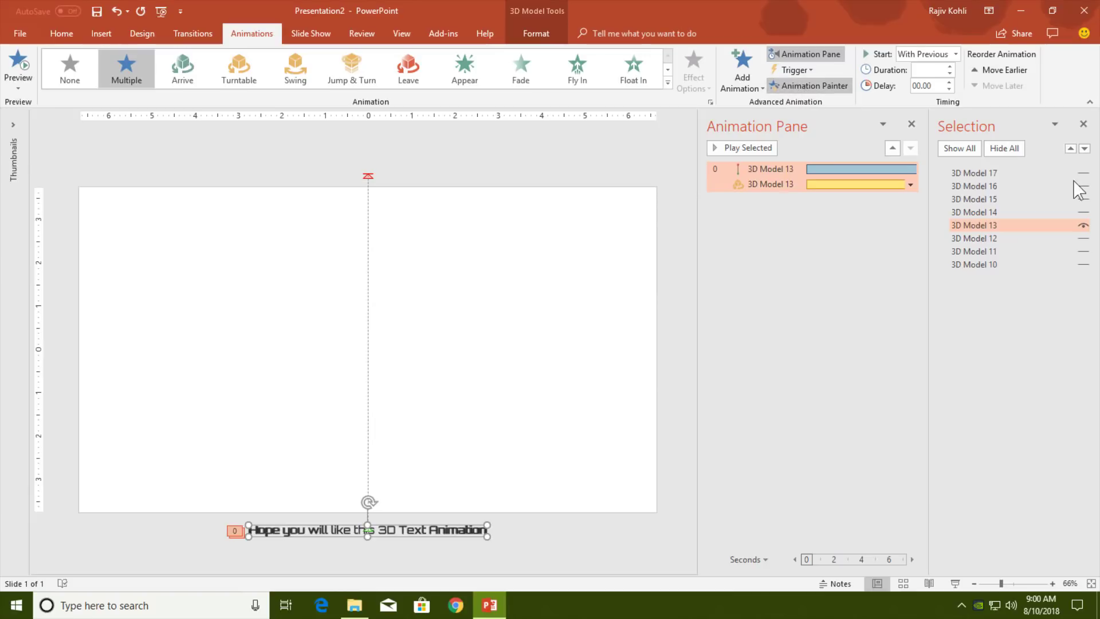
{"action": "left_click", "coordinate": [1083, 212]}
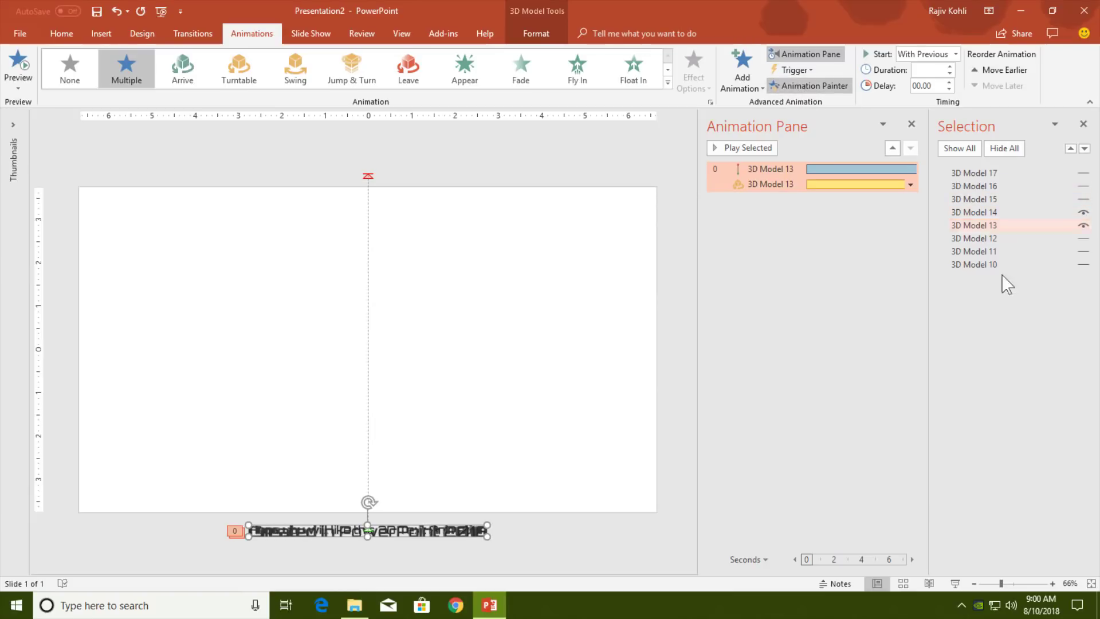
{"action": "left_click", "coordinate": [423, 531]}
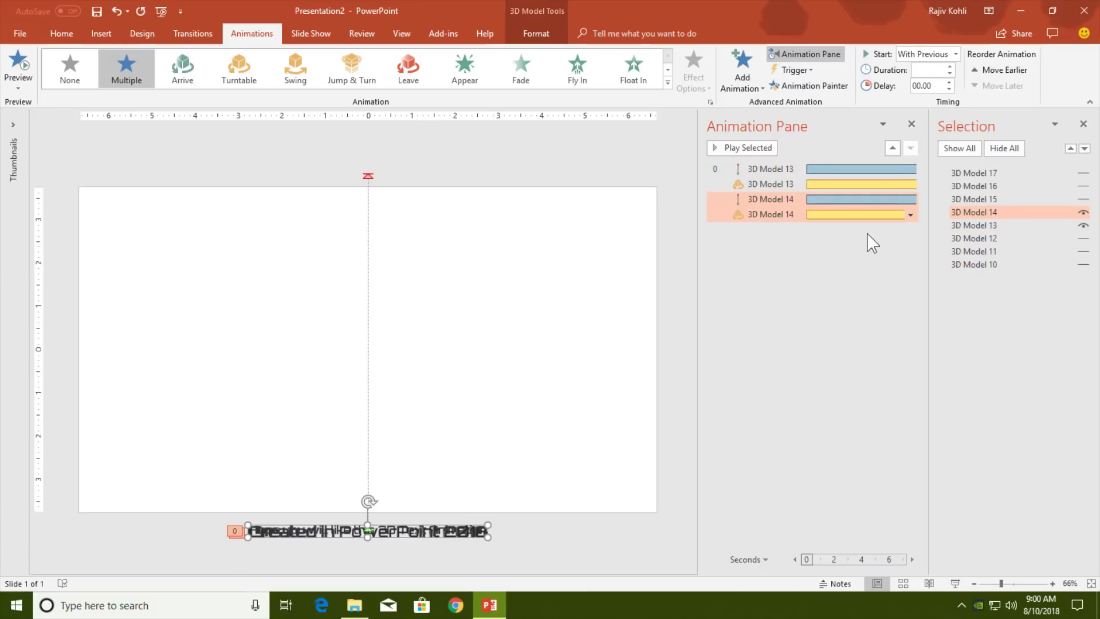
Unhide 3D Model 15 and copy 3D Model 14's animations to it with Animation Painter.
{"action": "left_click", "coordinate": [838, 86]}
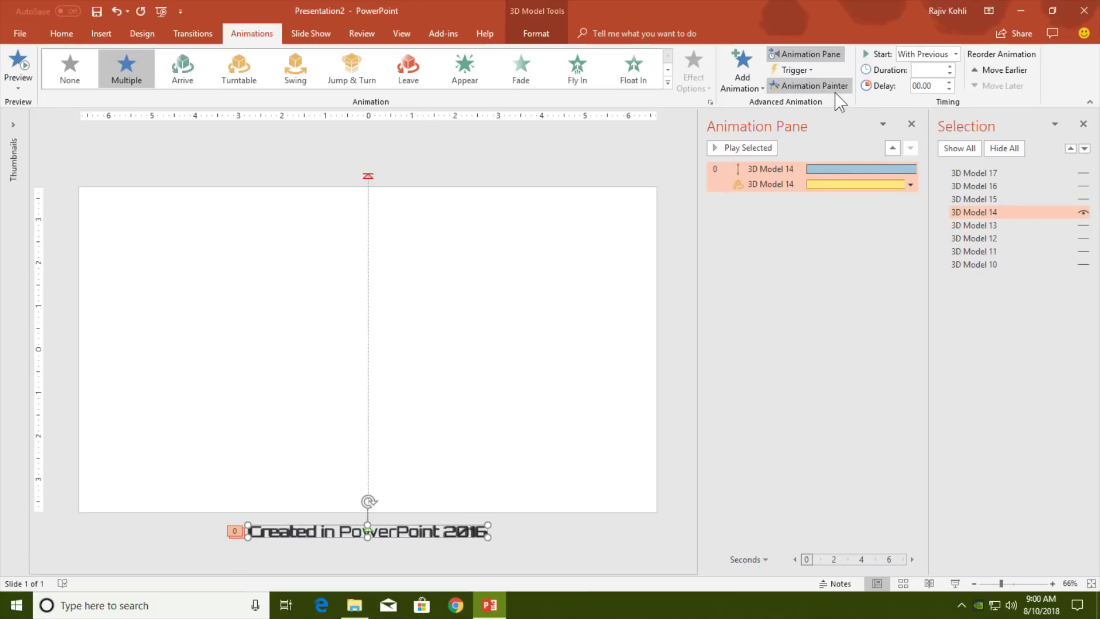
{"action": "left_click", "coordinate": [1084, 198]}
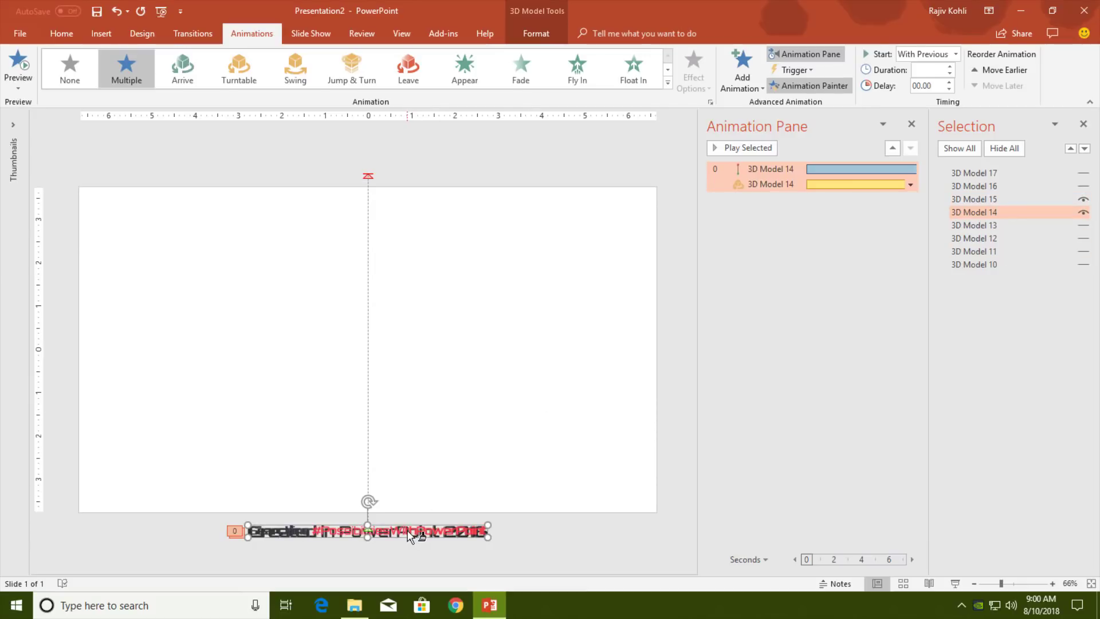
{"action": "left_click", "coordinate": [439, 529]}
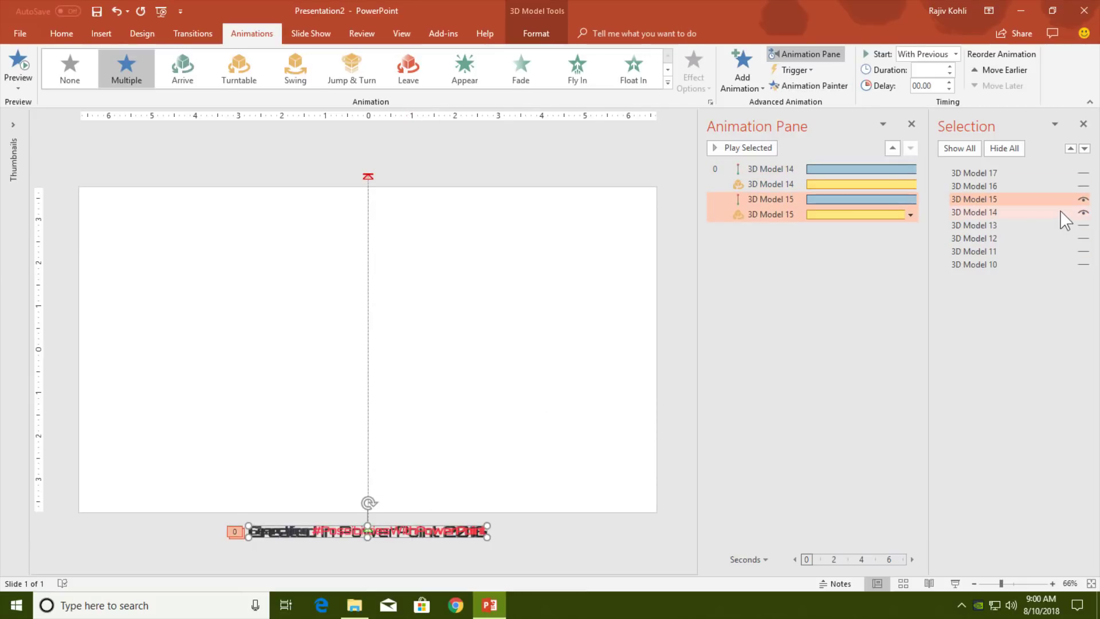
Hide 3D Model 14, and copy 3D Model 15's animations to the unhidden 3D Model 16.
{"action": "left_click", "coordinate": [1083, 212]}
{"action": "left_click", "coordinate": [828, 87]}
{"action": "left_click", "coordinate": [1084, 185]}
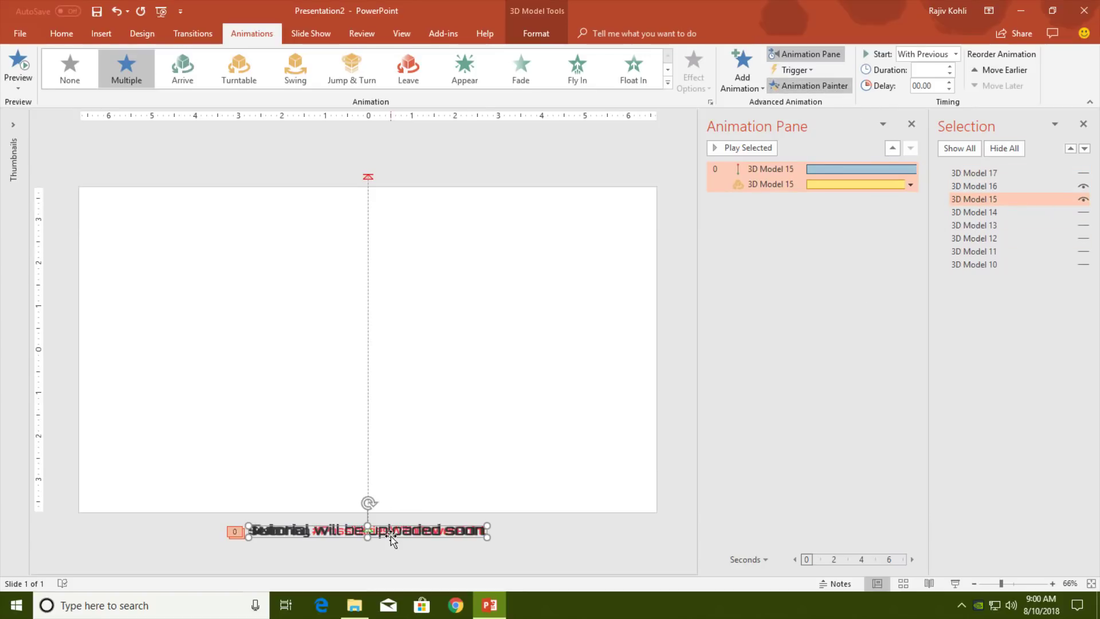
{"action": "left_click", "coordinate": [391, 537]}
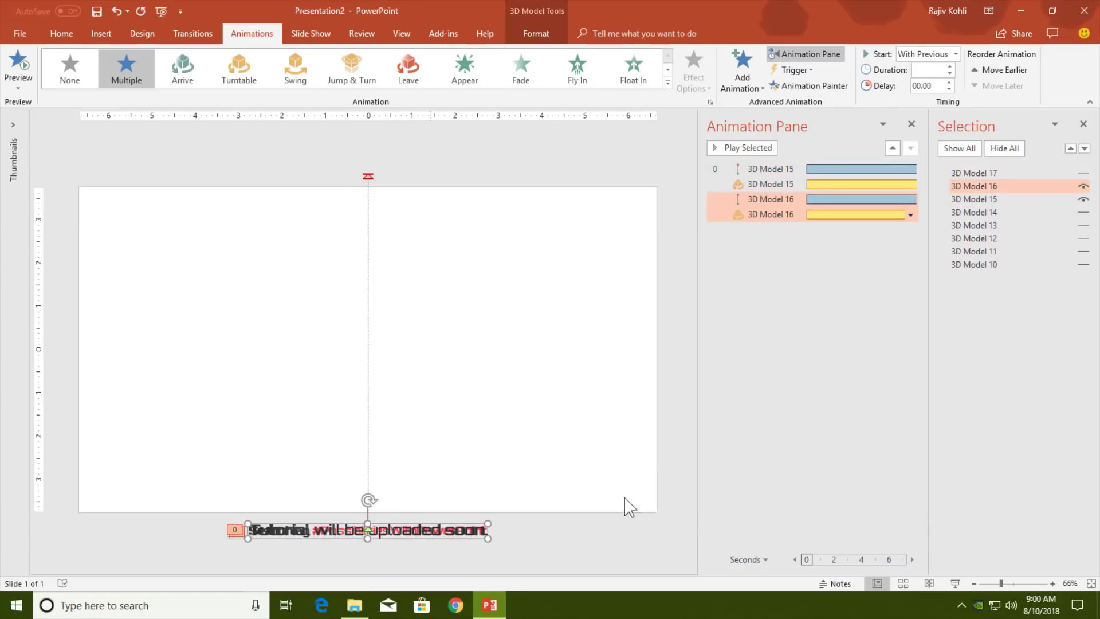
Copy 3D Model 16's animations to the unhidden 3D Model 17 with Animation Painter, and unhide all the models.
{"action": "left_click", "coordinate": [1083, 198]}
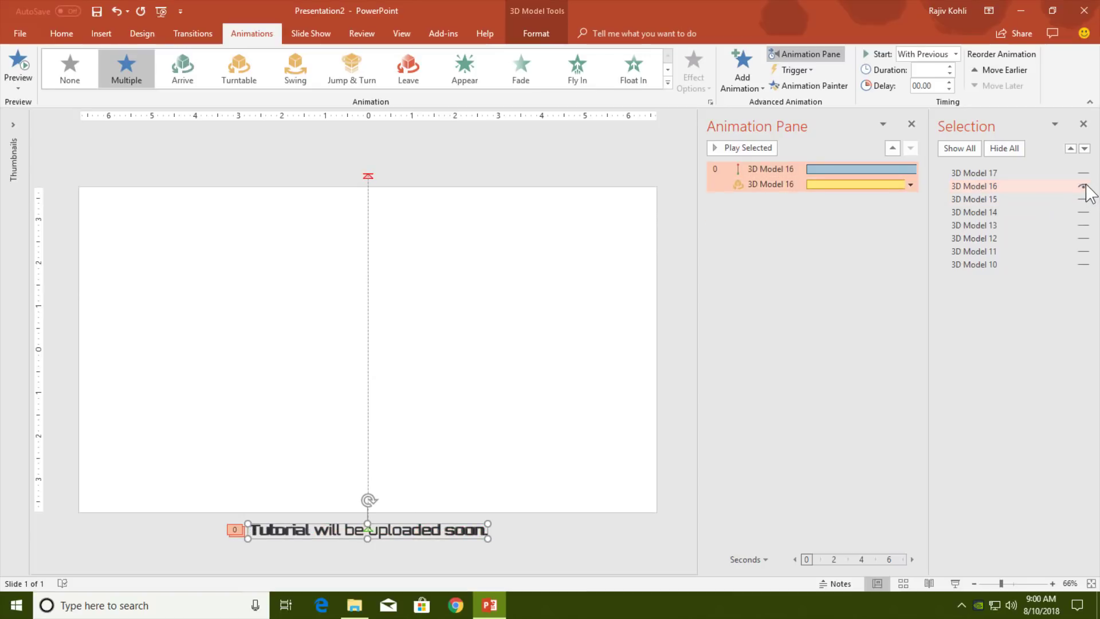
{"action": "left_click", "coordinate": [816, 87]}
{"action": "left_click", "coordinate": [1084, 185]}
{"action": "left_click", "coordinate": [1084, 172]}
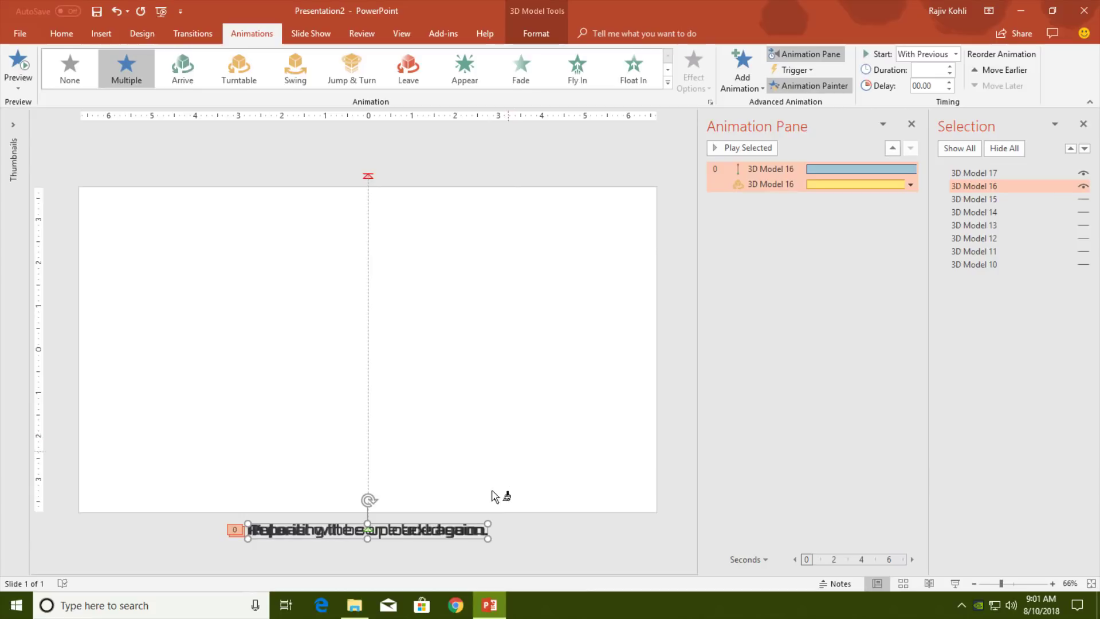
{"action": "left_click", "coordinate": [430, 531]}
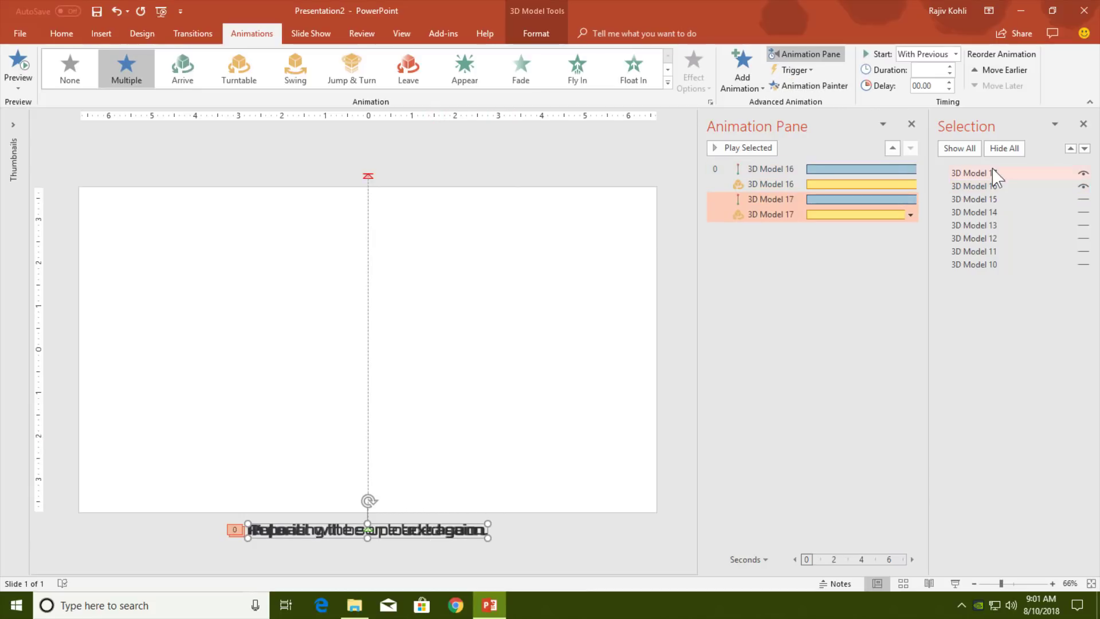
{"action": "left_click", "coordinate": [960, 149]}
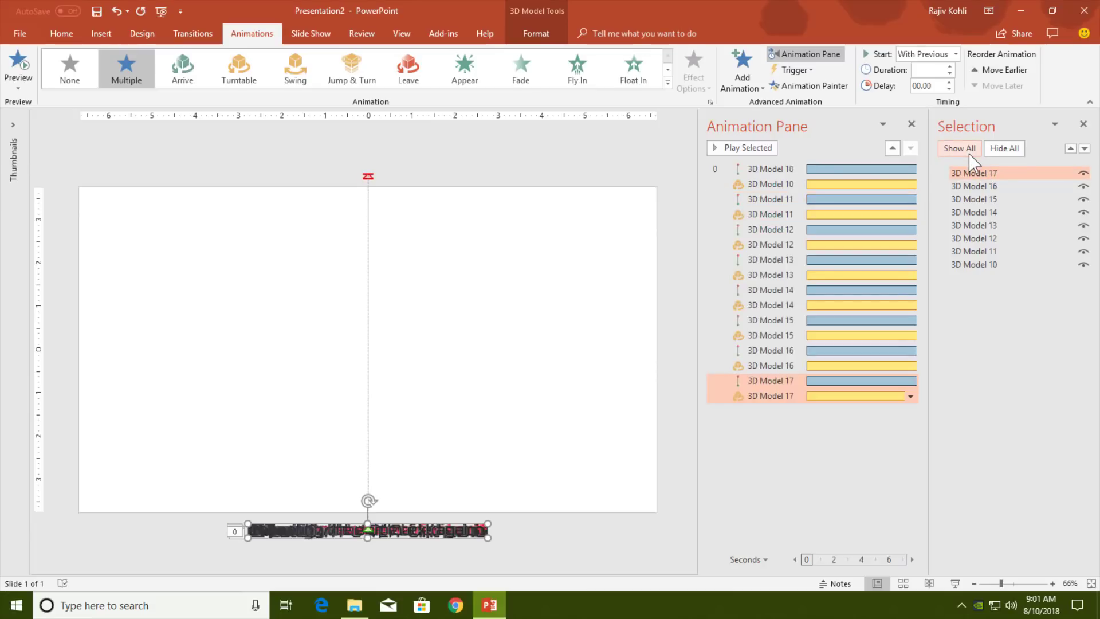
{"action": "left_click", "coordinate": [1083, 125]}
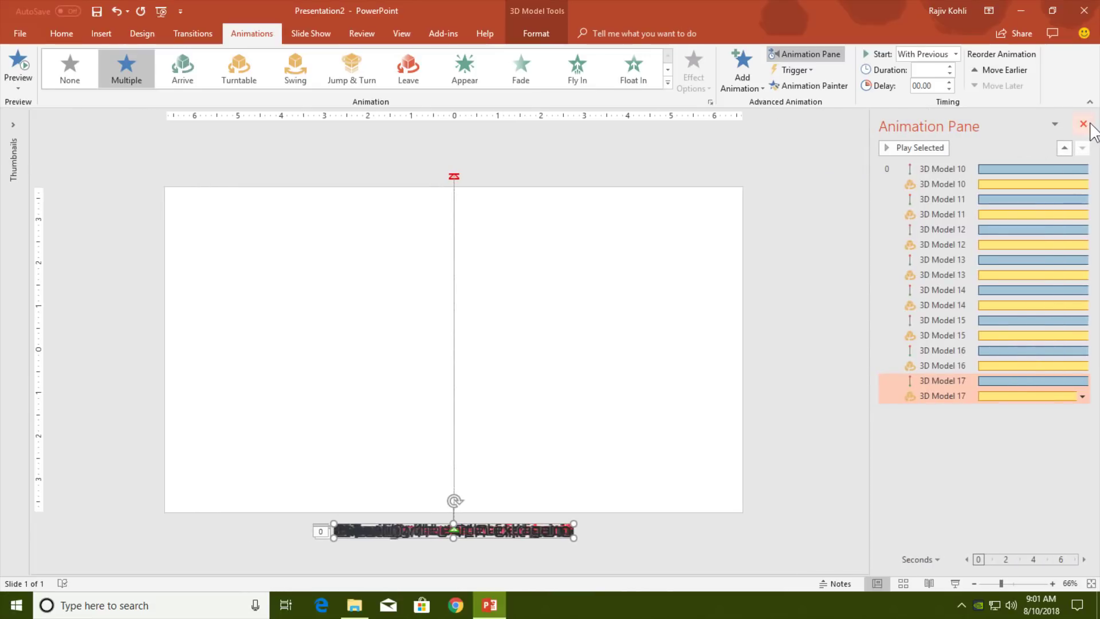
Widen the animation timeline, and delay both 3D Model 11 animations by 1 second.
{"action": "left_click", "coordinate": [952, 199]}
{"action": "left_click_drag", "start_coordinate": [868, 226], "coordinate": [797, 225]}
{"action": "left_click", "coordinate": [908, 214], "text": "shift"}
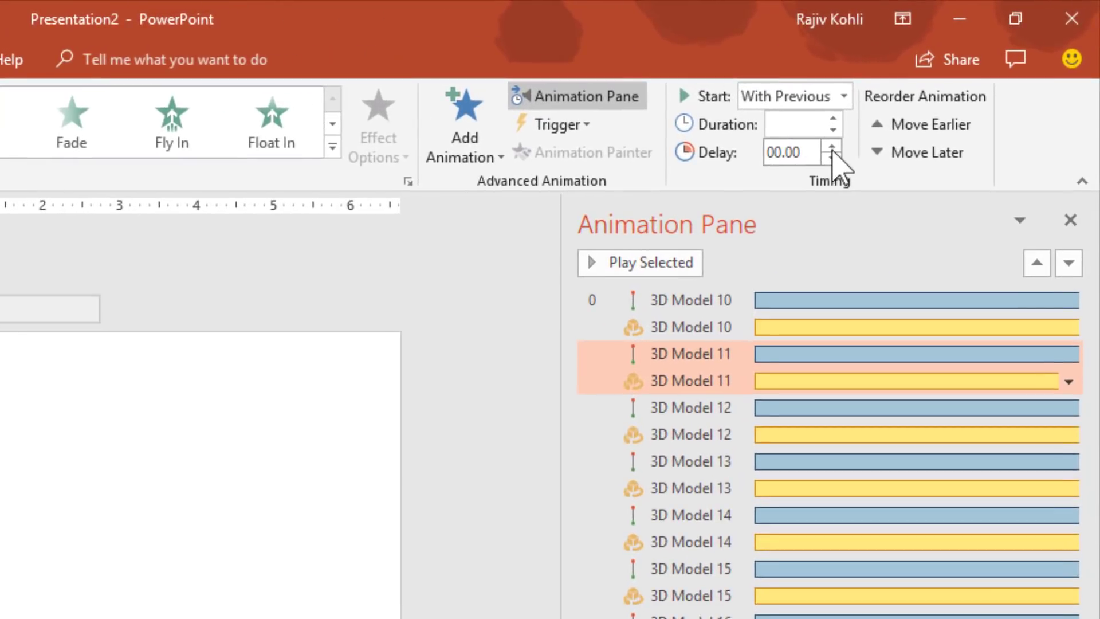
{"action": "left_click", "coordinate": [833, 147]}
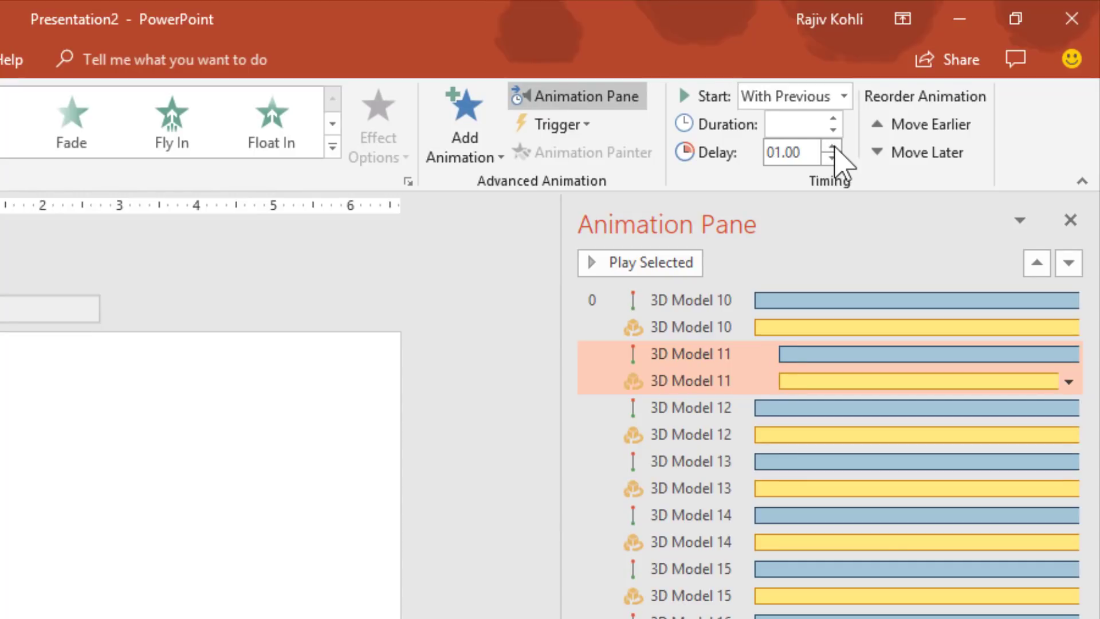
Set the delay of both 3D Model 12 animations to 2 seconds.
{"action": "left_click", "coordinate": [727, 408]}
{"action": "left_click", "coordinate": [720, 434], "text": "ctrl"}
{"action": "left_click", "coordinate": [807, 154]}
{"action": "type", "text": "2"}
{"action": "key", "text": "Return"}
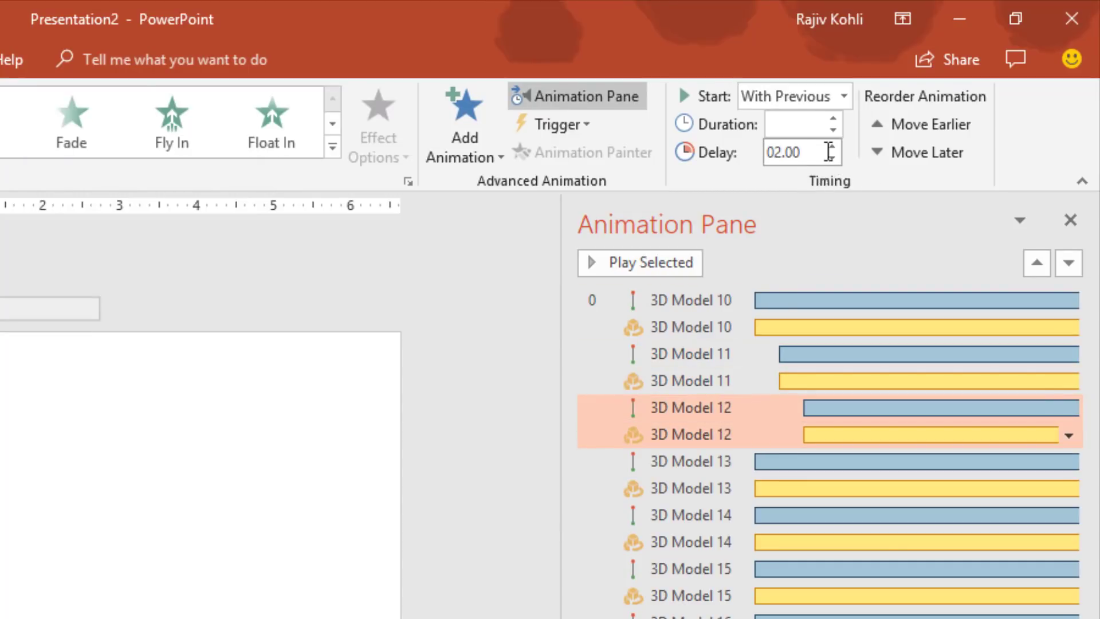
Set the delay of both 3D Model 13 animations to 3 seconds.
{"action": "left_click", "coordinate": [700, 461]}
{"action": "left_click", "coordinate": [702, 488], "text": "ctrl"}
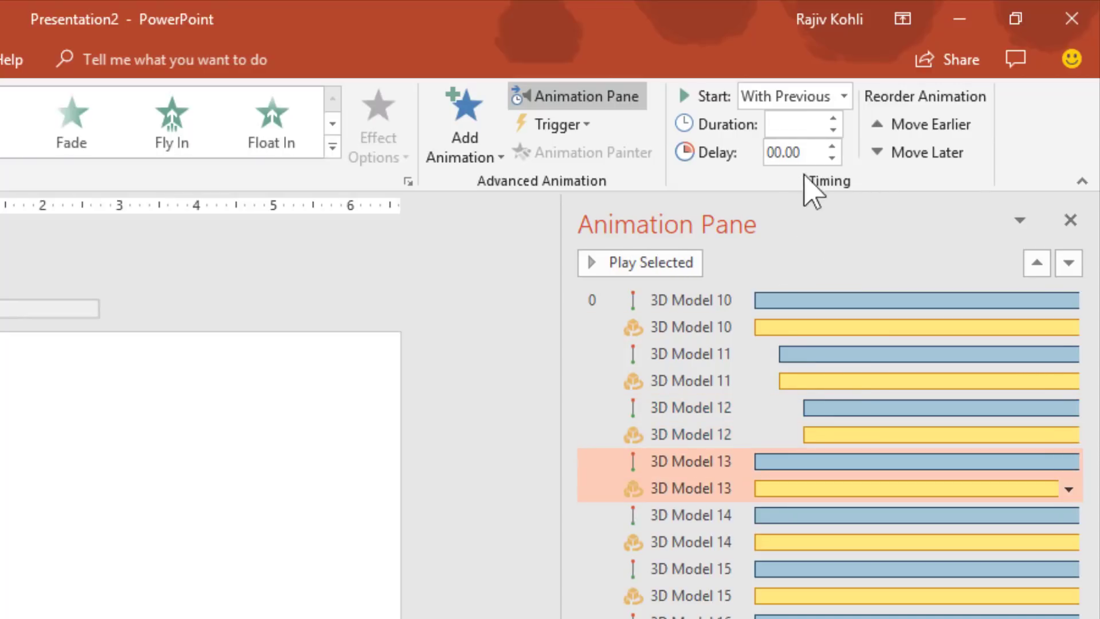
{"action": "left_click", "coordinate": [808, 151]}
{"action": "type", "text": "3"}
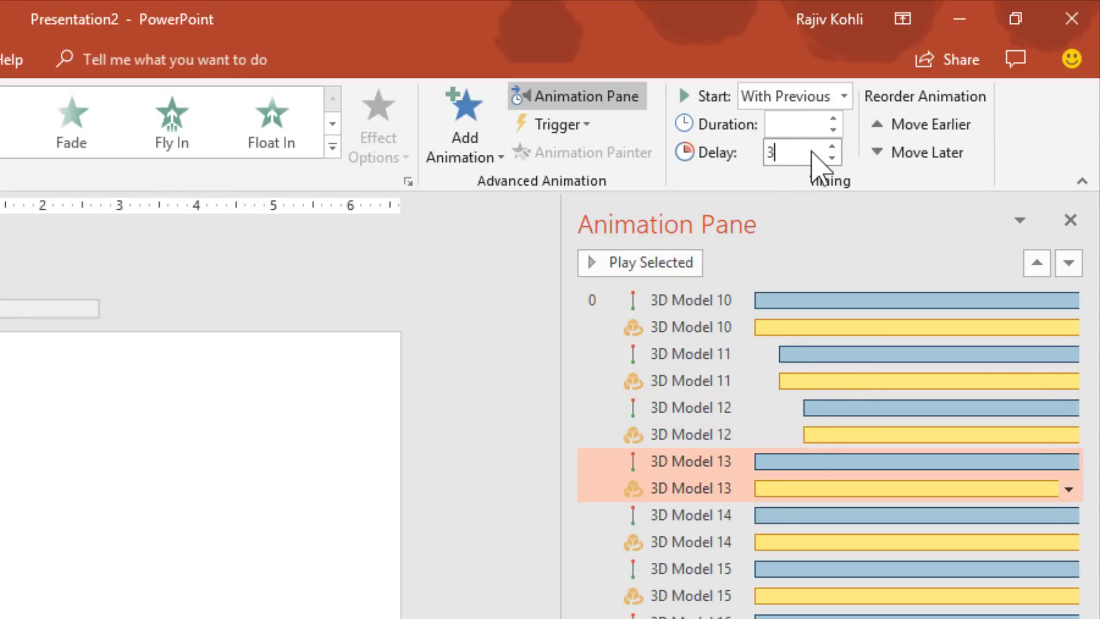
{"action": "key", "text": "Return"}
Set the delay of both 3D Model 14 animations to 4 seconds.
{"action": "left_click", "coordinate": [719, 516]}
{"action": "left_click", "coordinate": [719, 543], "text": "ctrl"}
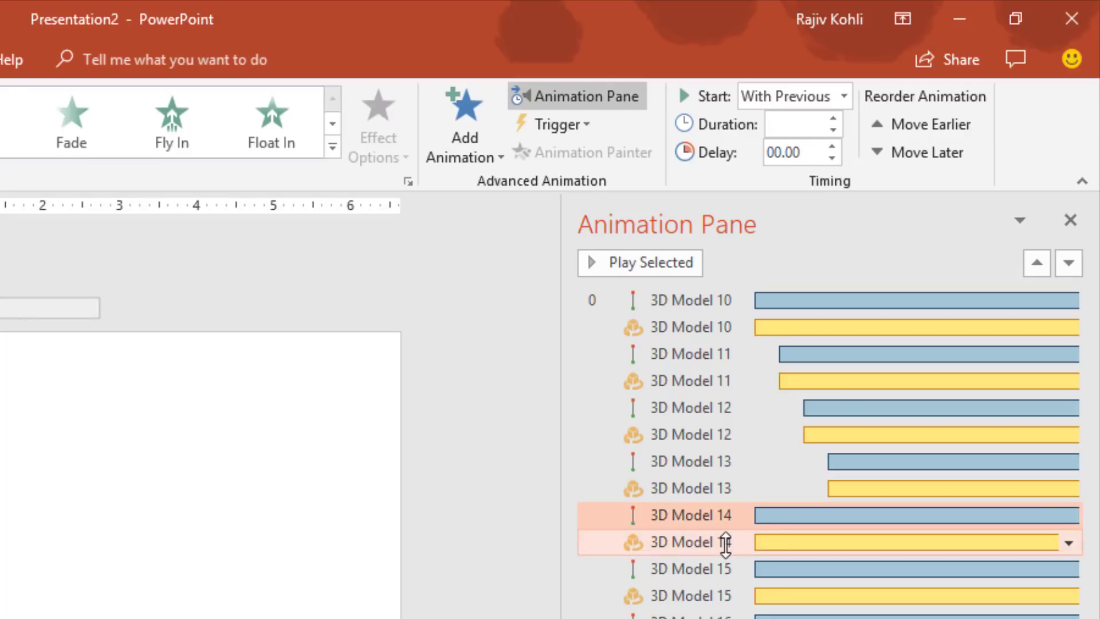
{"action": "left_click", "coordinate": [808, 154]}
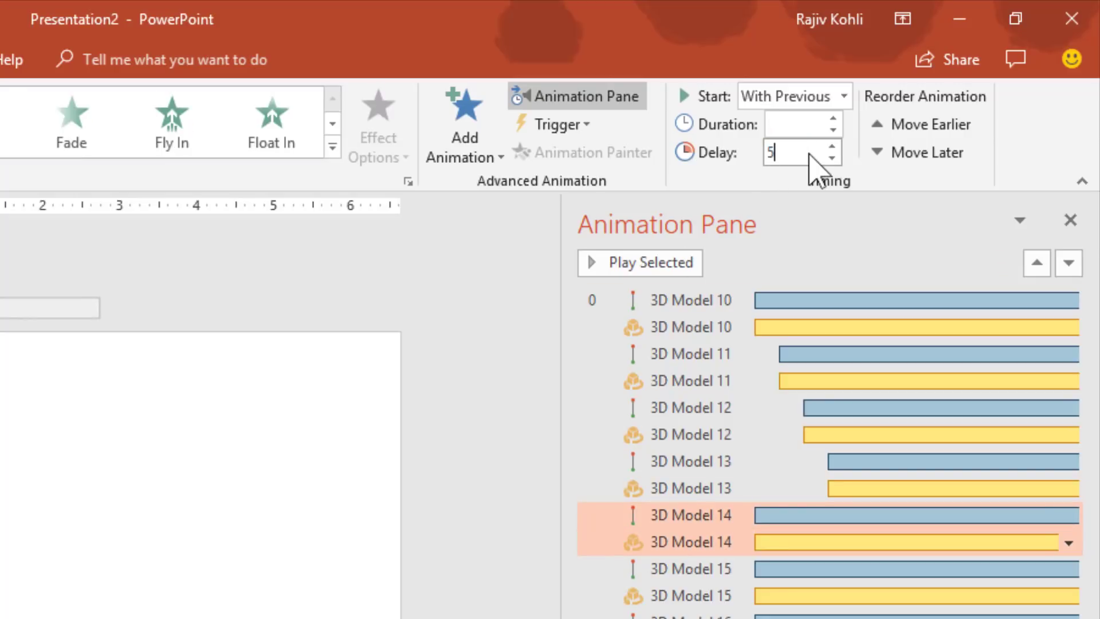
{"action": "type", "text": "4"}
{"action": "key", "text": "Return"}
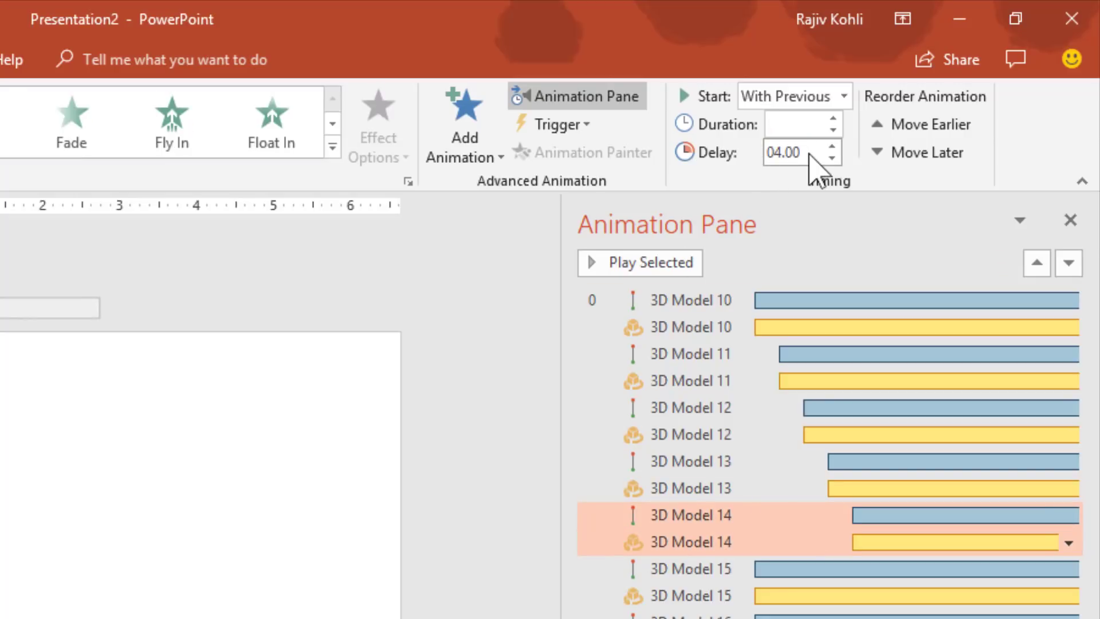
Set the delay of both 3D Model 15 animations to 5 seconds.
{"action": "left_click", "coordinate": [723, 569]}
{"action": "left_click", "coordinate": [723, 596], "text": "ctrl"}
{"action": "left_click", "coordinate": [808, 153]}
{"action": "type", "text": "5"}
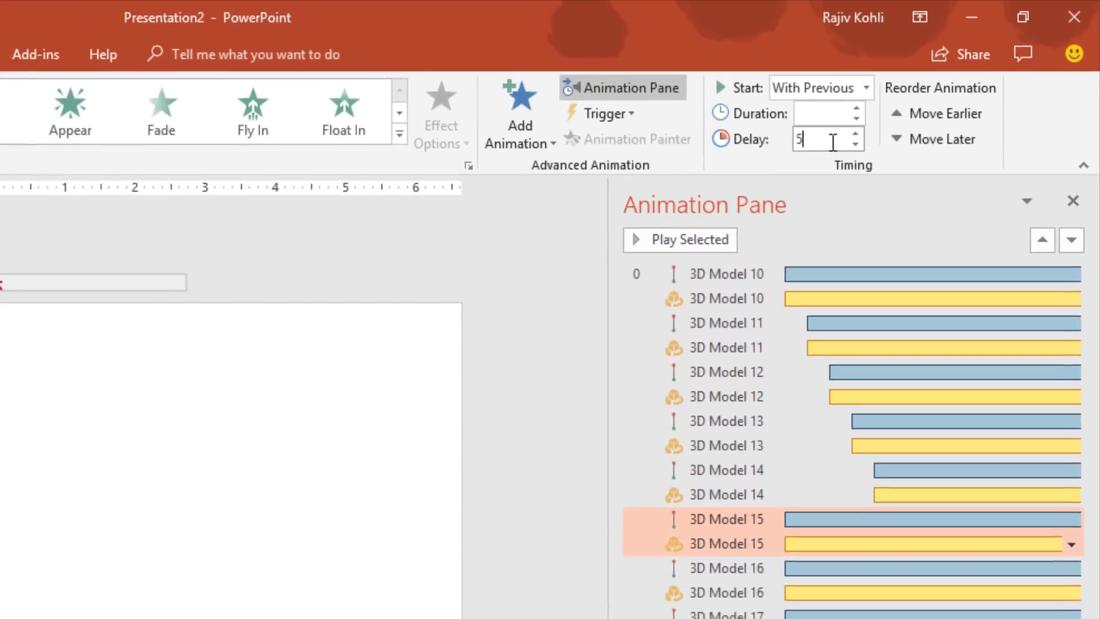
{"action": "key", "text": "Return"}
Set the delay of both 3D Model 16 animations to 6 seconds.
{"action": "left_click", "coordinate": [797, 526]}
{"action": "left_click", "coordinate": [798, 547], "text": "ctrl"}
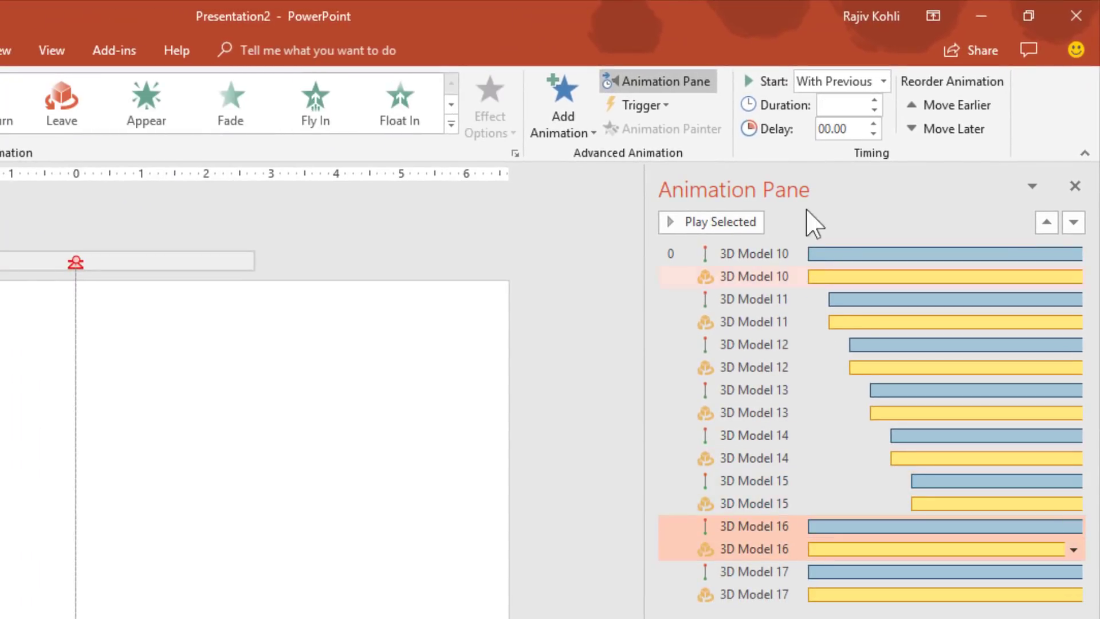
{"action": "key", "text": "Return"}
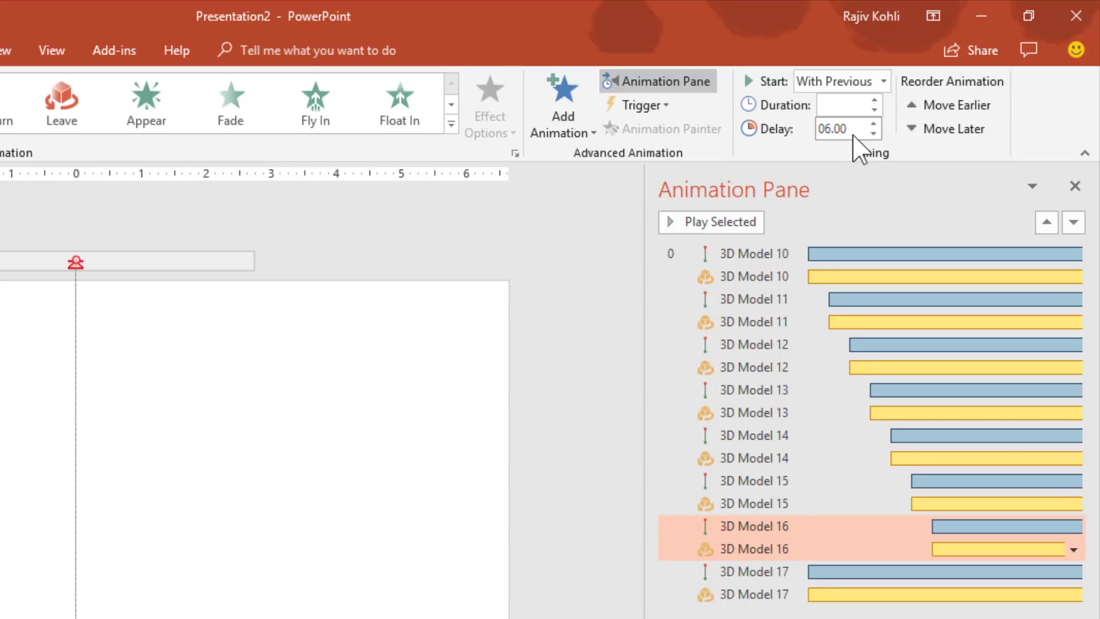
Set the delay of both 3D Model 17 animations to 7 seconds, and preview the result as a slide show.
{"action": "left_click", "coordinate": [766, 593]}
{"action": "left_click", "coordinate": [762, 572]}
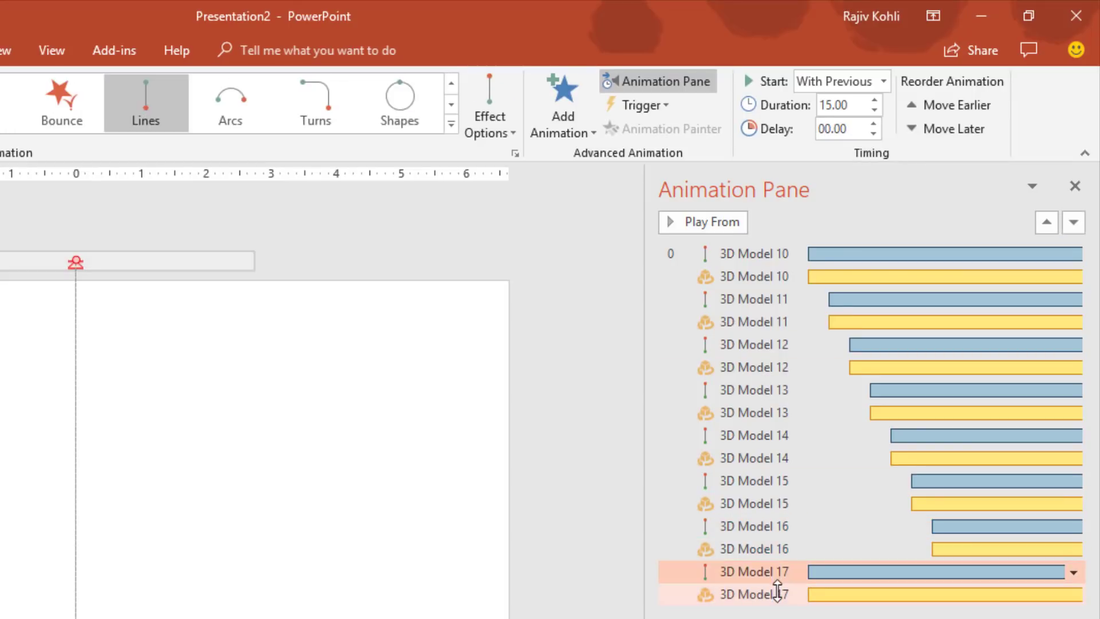
{"action": "left_click", "coordinate": [778, 590], "text": "ctrl"}
{"action": "left_click", "coordinate": [834, 129]}
{"action": "type", "text": "7"}
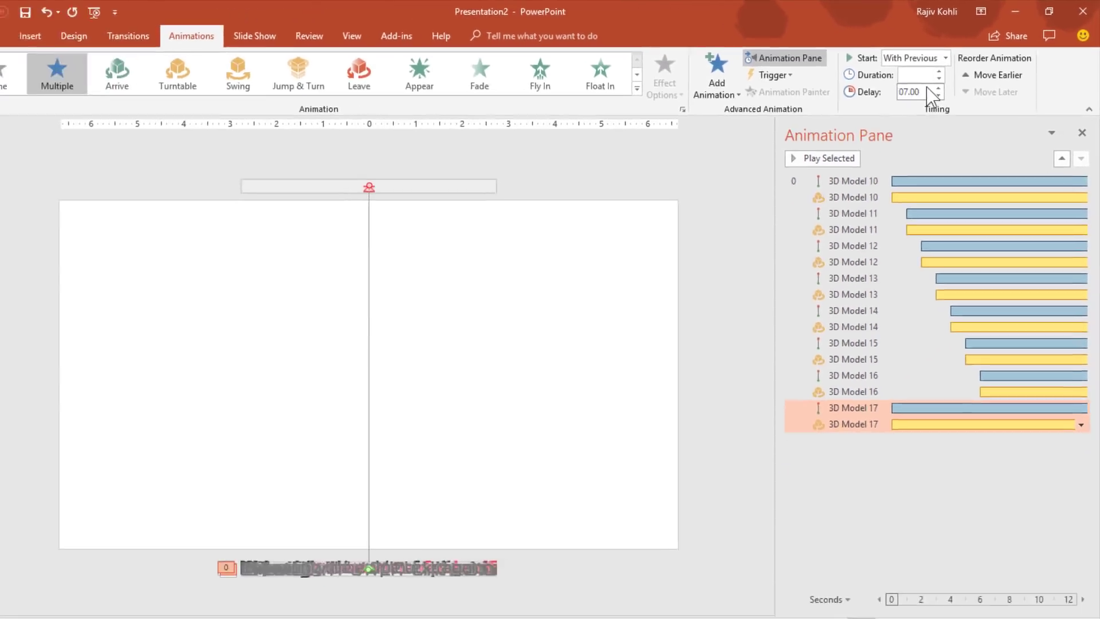
{"action": "key", "text": "Return"}
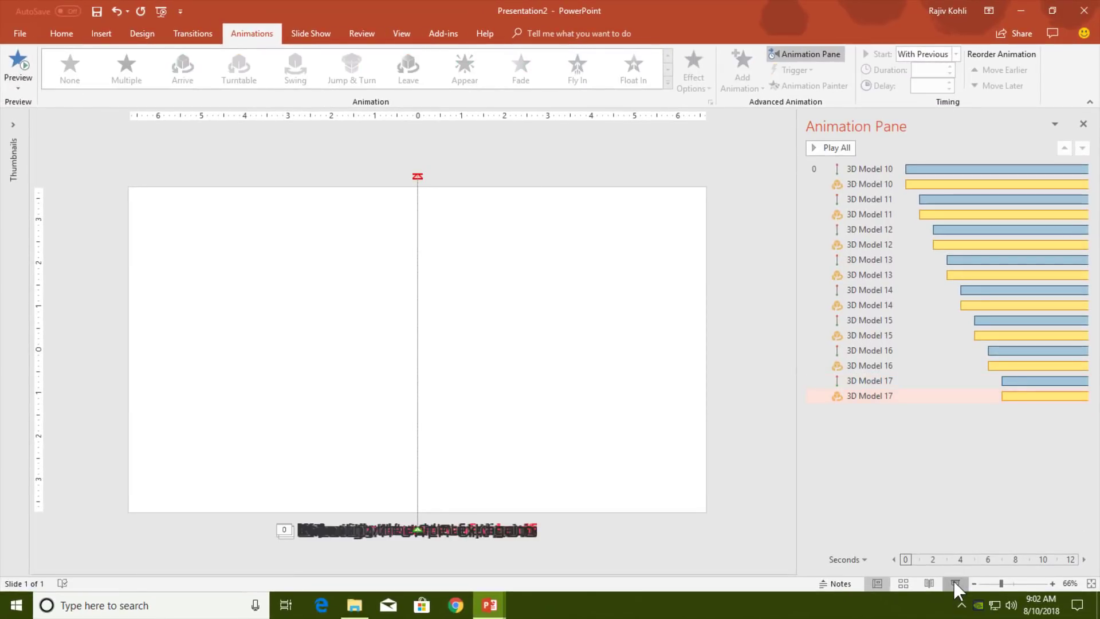
{"action": "left_click", "coordinate": [954, 581]}
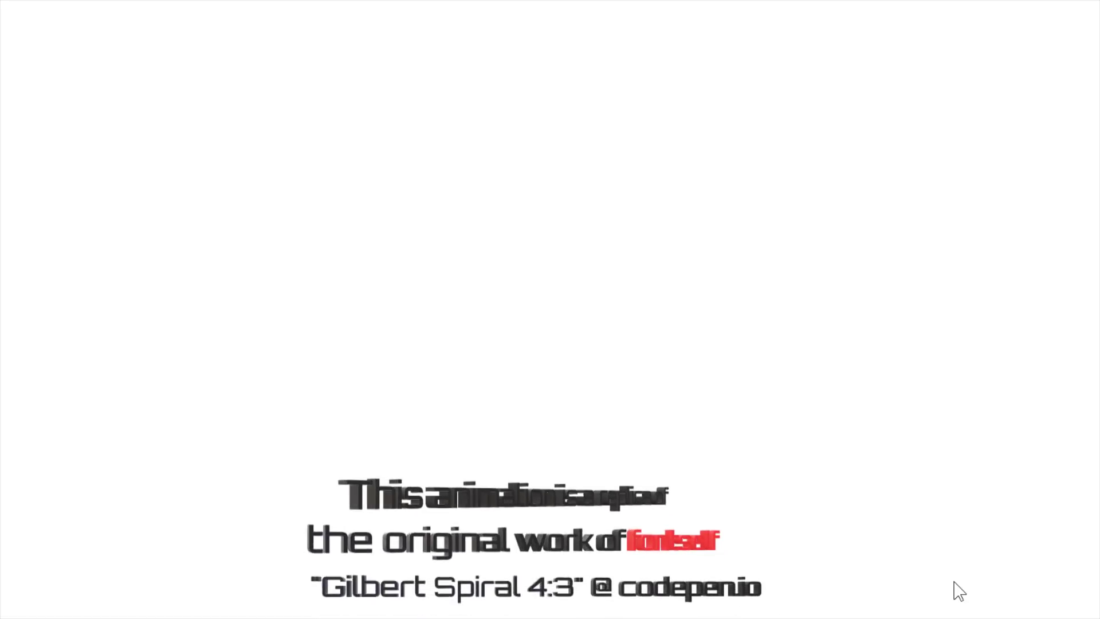
{"action": "key", "text": "Escape"}
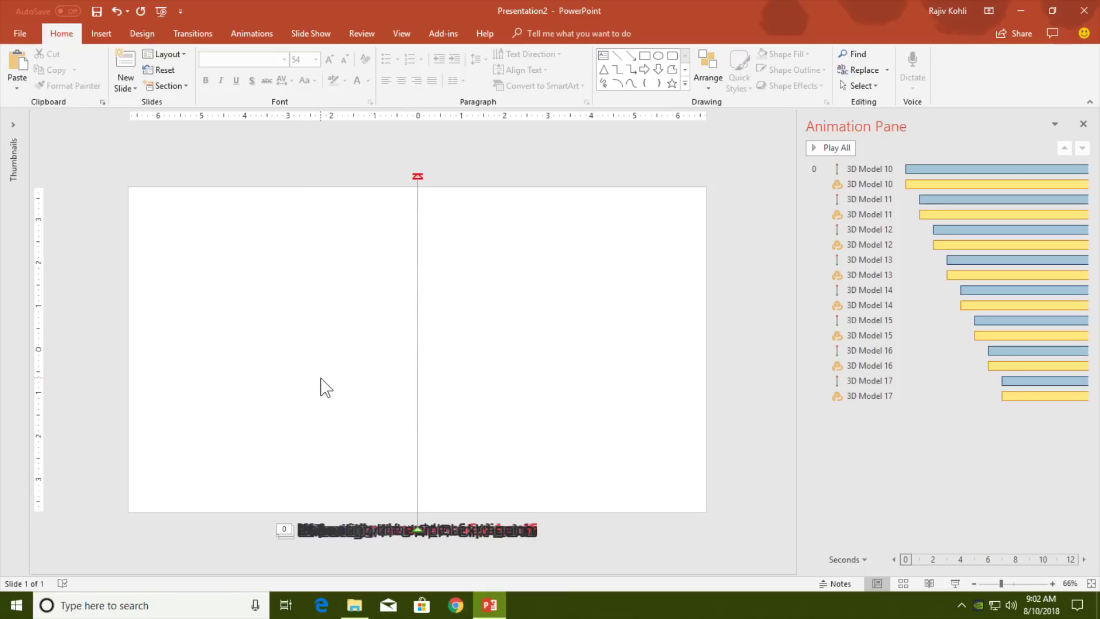
Select all the 3D models on the slide, and open the object list and the 3D model formatting options.
{"action": "left_click", "coordinate": [862, 86]}
{"action": "left_click", "coordinate": [873, 104]}
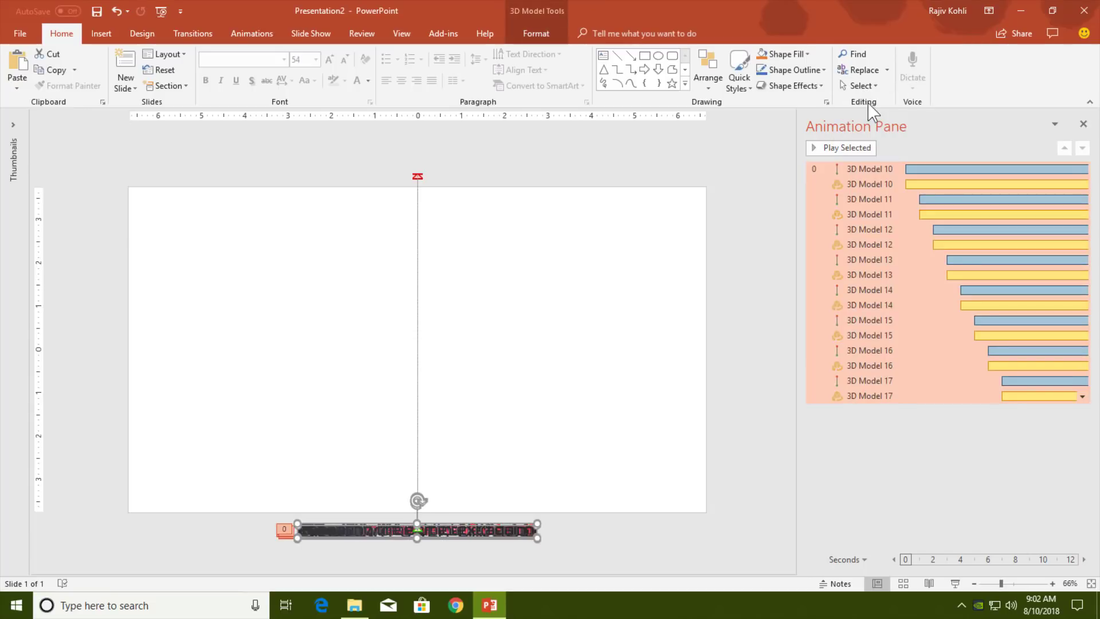
{"action": "left_click", "coordinate": [863, 86]}
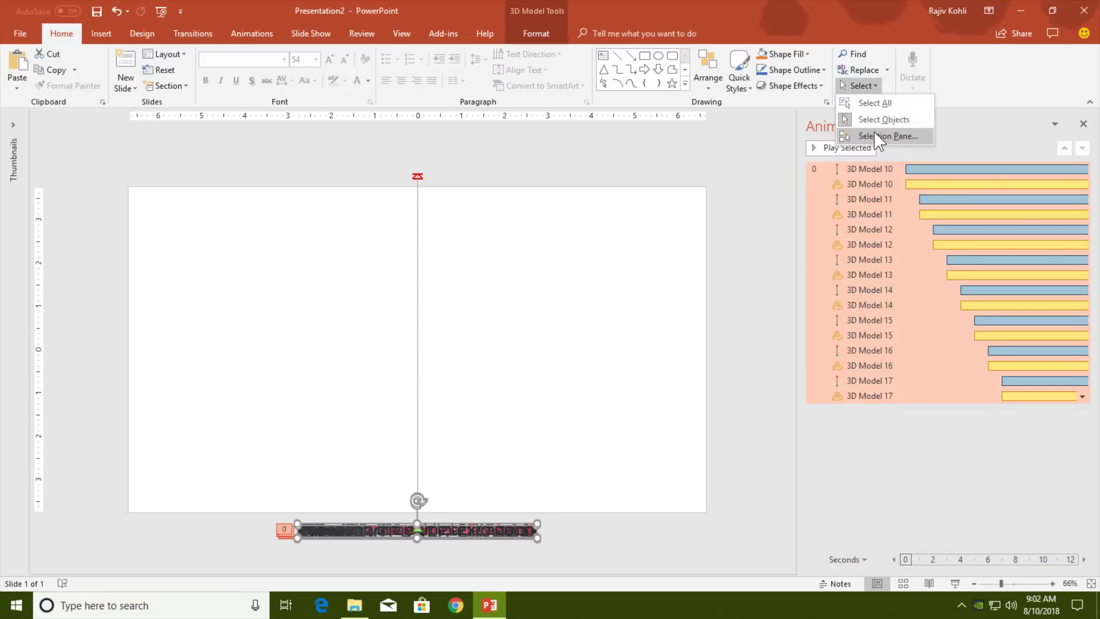
{"action": "left_click", "coordinate": [875, 131]}
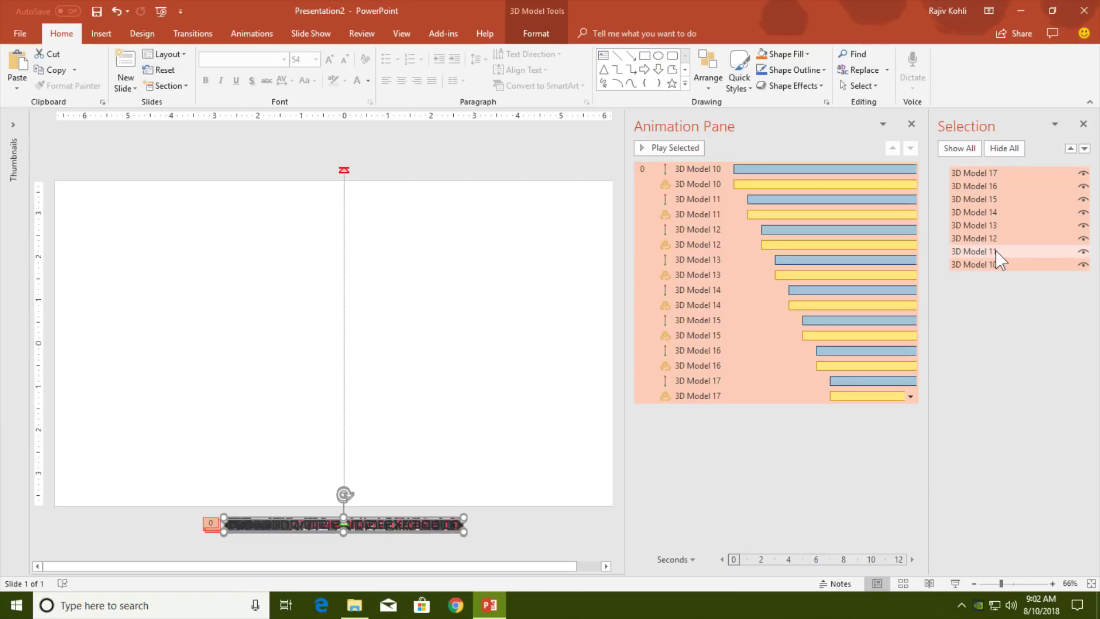
{"action": "right_click", "coordinate": [401, 523]}
{"action": "left_click", "coordinate": [450, 492]}
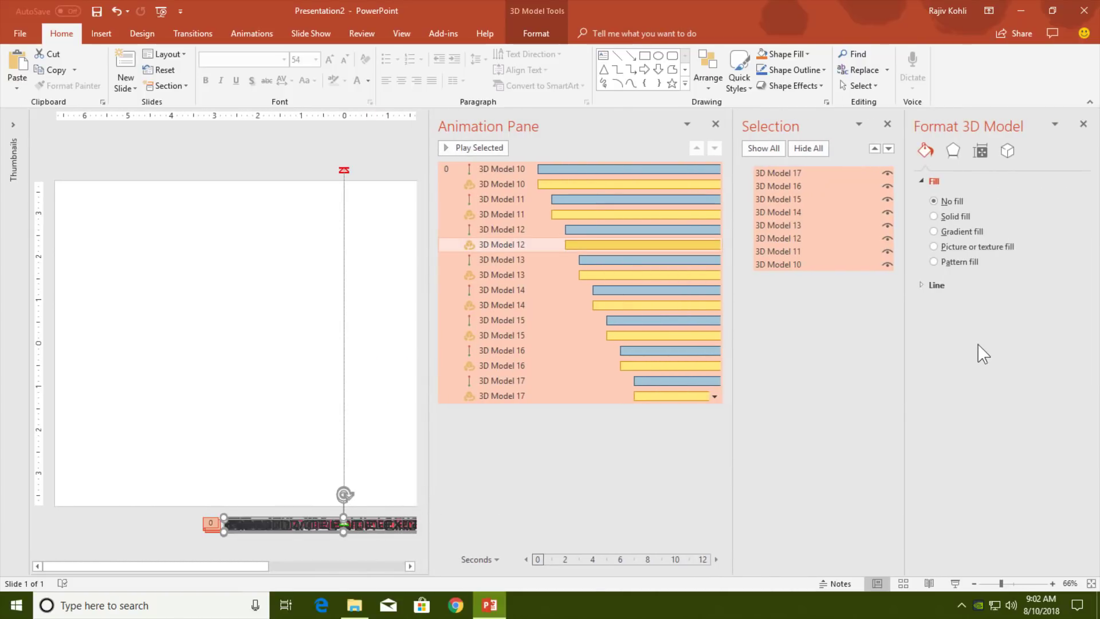
Set the Y rotation of all selected 3D models to 60°, and preview the slide show.
{"action": "left_click", "coordinate": [1007, 151]}
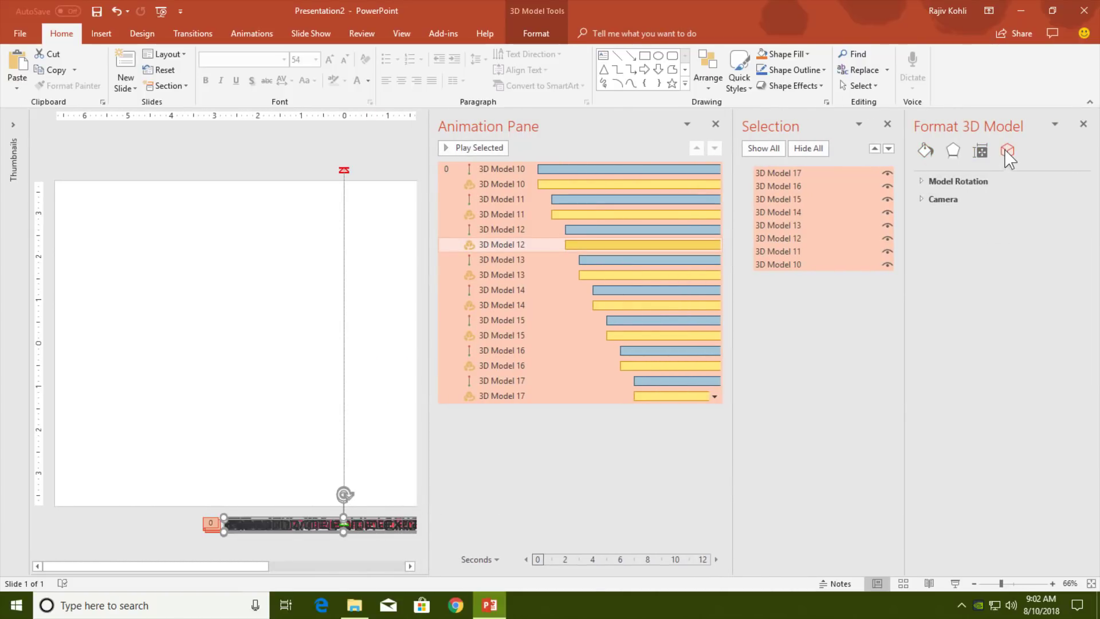
{"action": "left_click", "coordinate": [923, 180]}
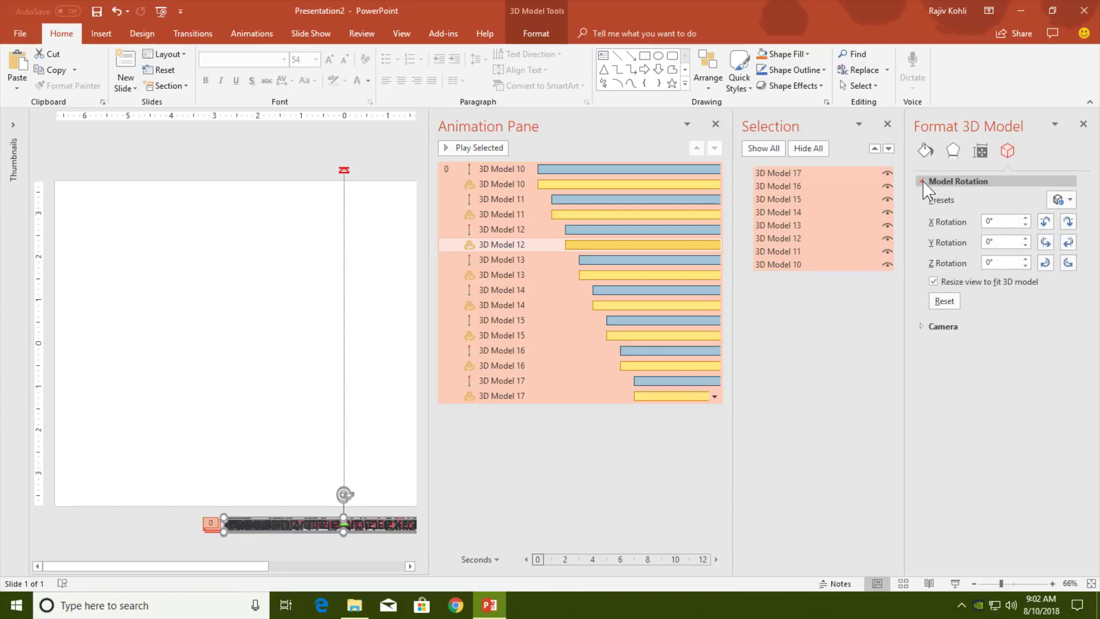
{"action": "left_click", "coordinate": [1045, 243]}
{"action": "left_click", "coordinate": [1045, 243]}
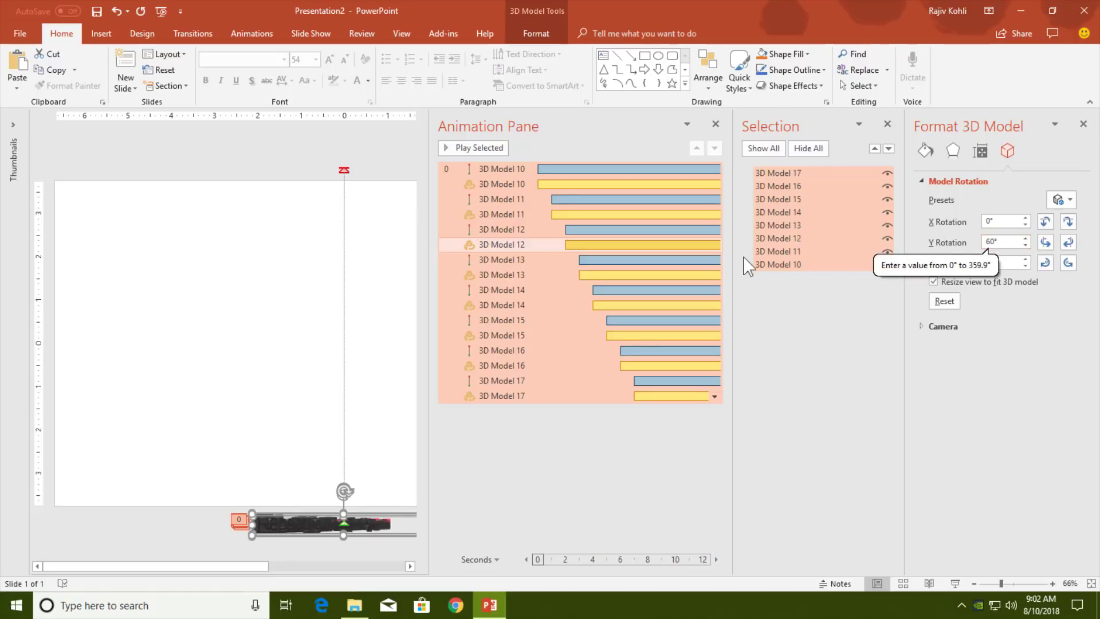
{"action": "left_click", "coordinate": [955, 583]}
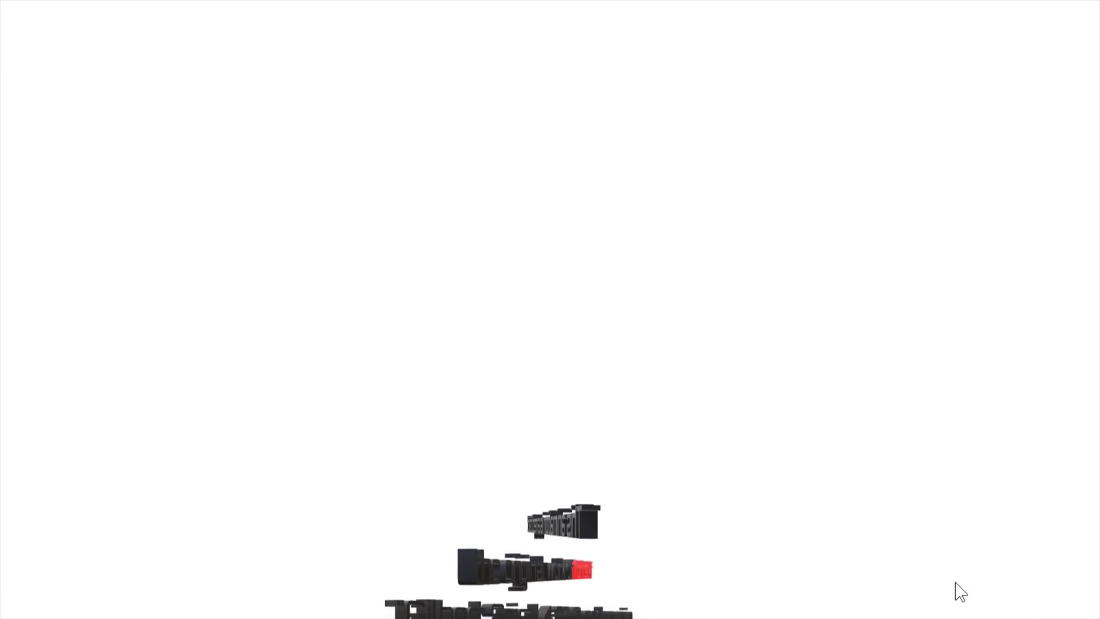
{"action": "key", "text": "Escape"}
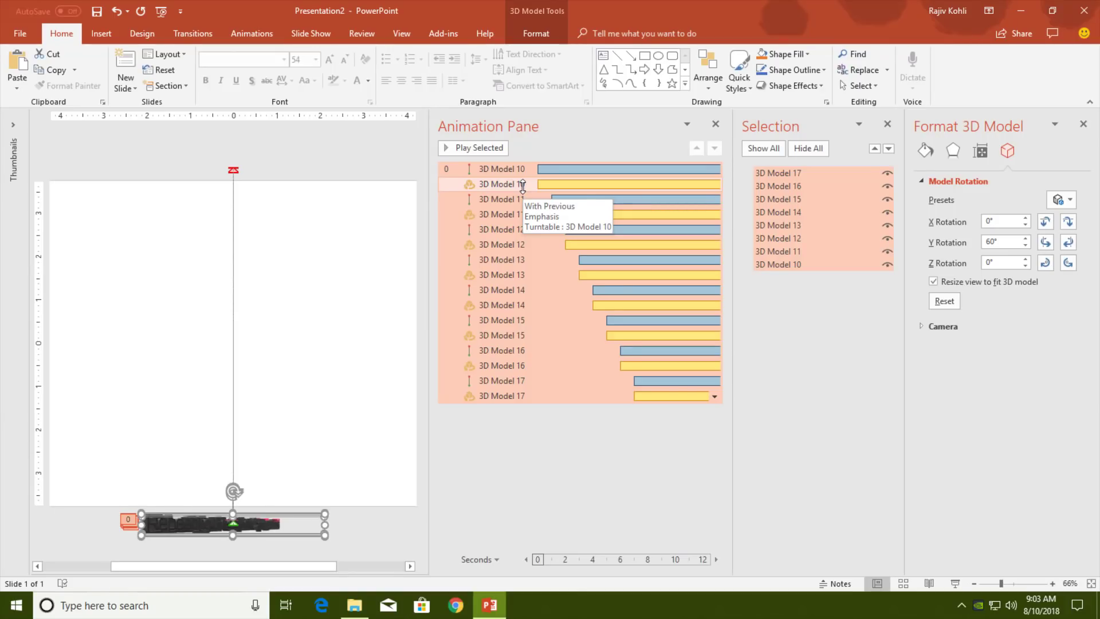
Set the rotation direction of the Turntable animations on 3D Models 10 to 17 to Left, after trying Counterclockwise.
{"action": "left_click", "coordinate": [523, 184]}
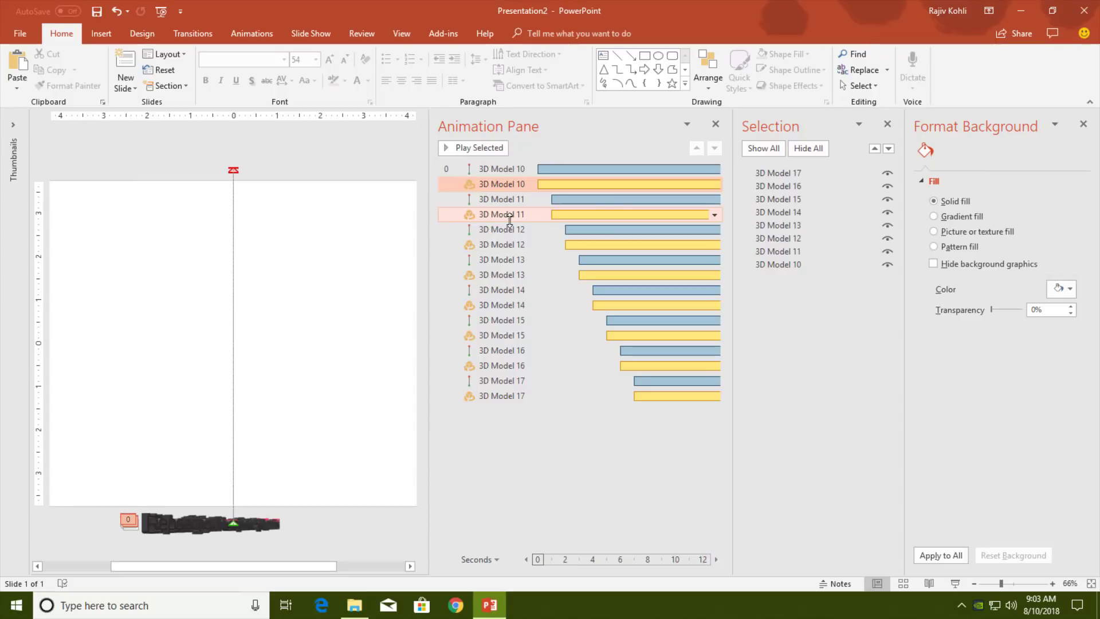
{"action": "left_click", "coordinate": [509, 218], "text": "ctrl"}
{"action": "left_click", "coordinate": [516, 244], "text": "ctrl"}
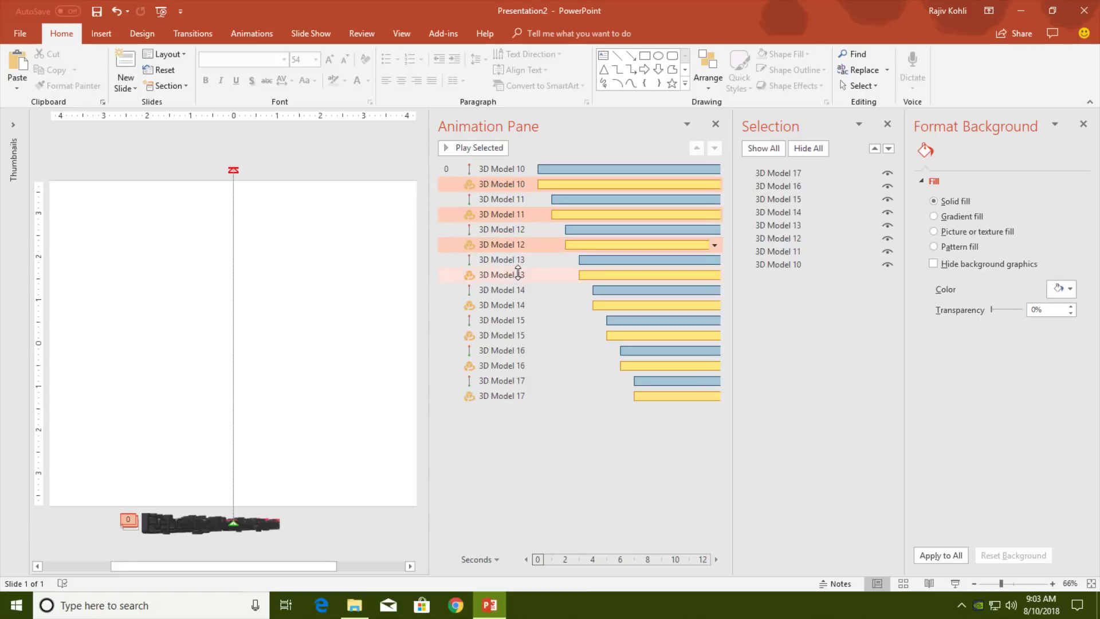
{"action": "left_click", "coordinate": [516, 275], "text": "ctrl"}
{"action": "left_click", "coordinate": [511, 305], "text": "ctrl"}
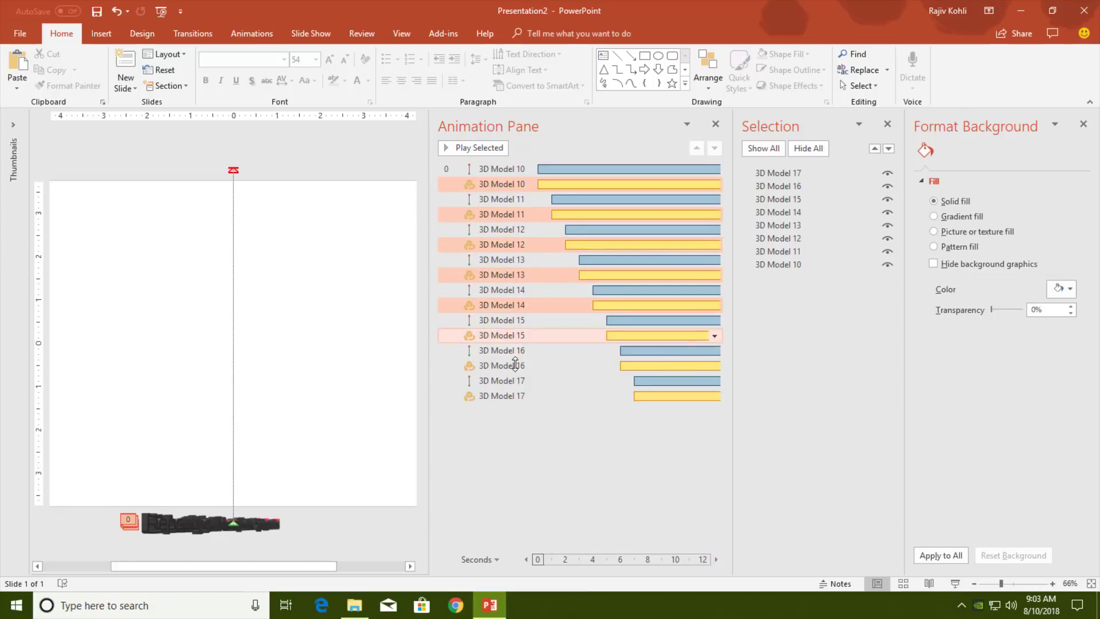
{"action": "left_click", "coordinate": [509, 365], "text": "ctrl"}
{"action": "left_click", "coordinate": [510, 396], "text": "ctrl"}
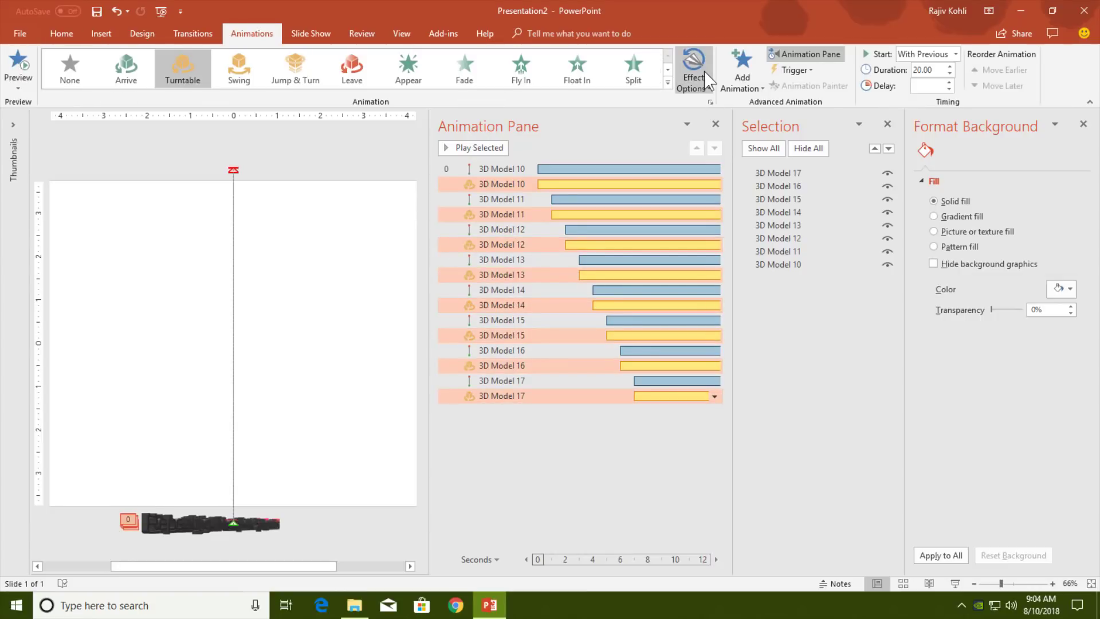
{"action": "left_click", "coordinate": [709, 81]}
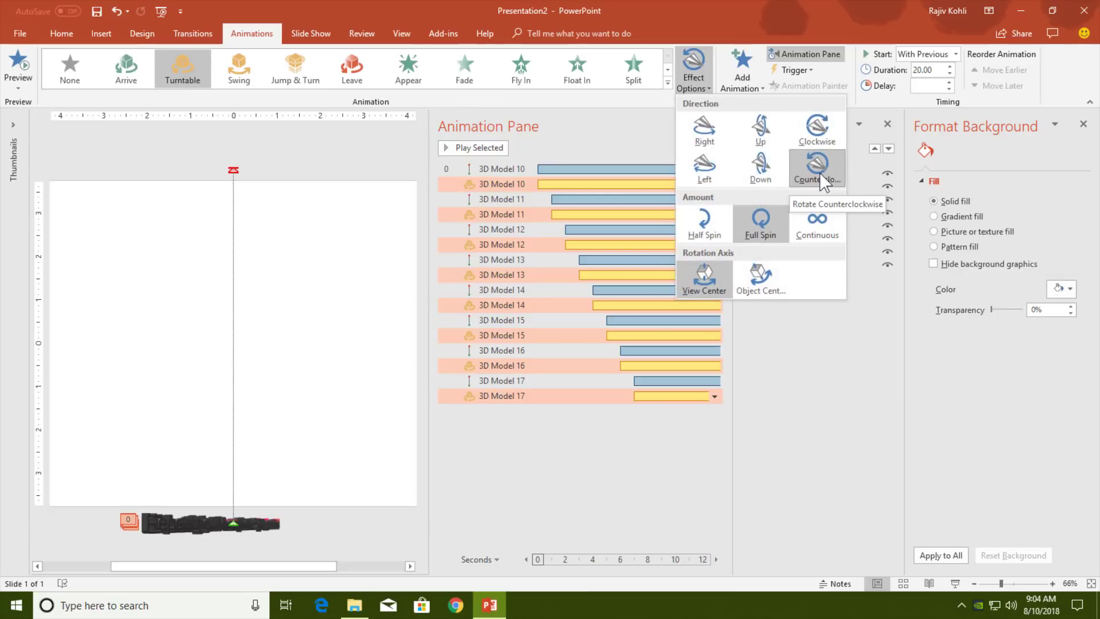
{"action": "left_click", "coordinate": [819, 173]}
{"action": "left_click", "coordinate": [696, 64]}
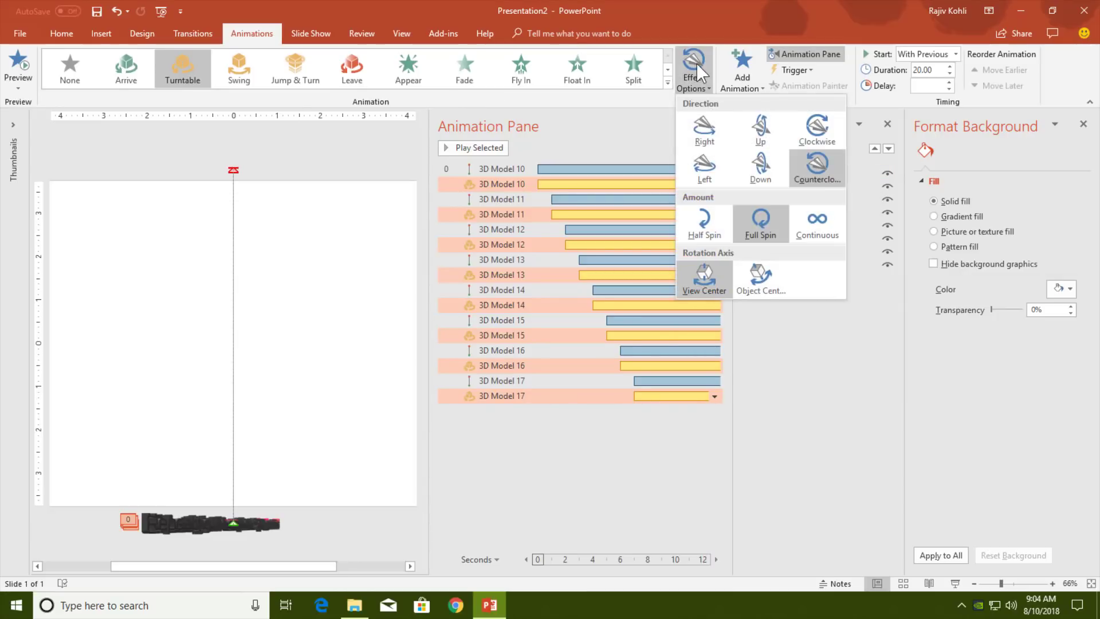
{"action": "left_click", "coordinate": [699, 167]}
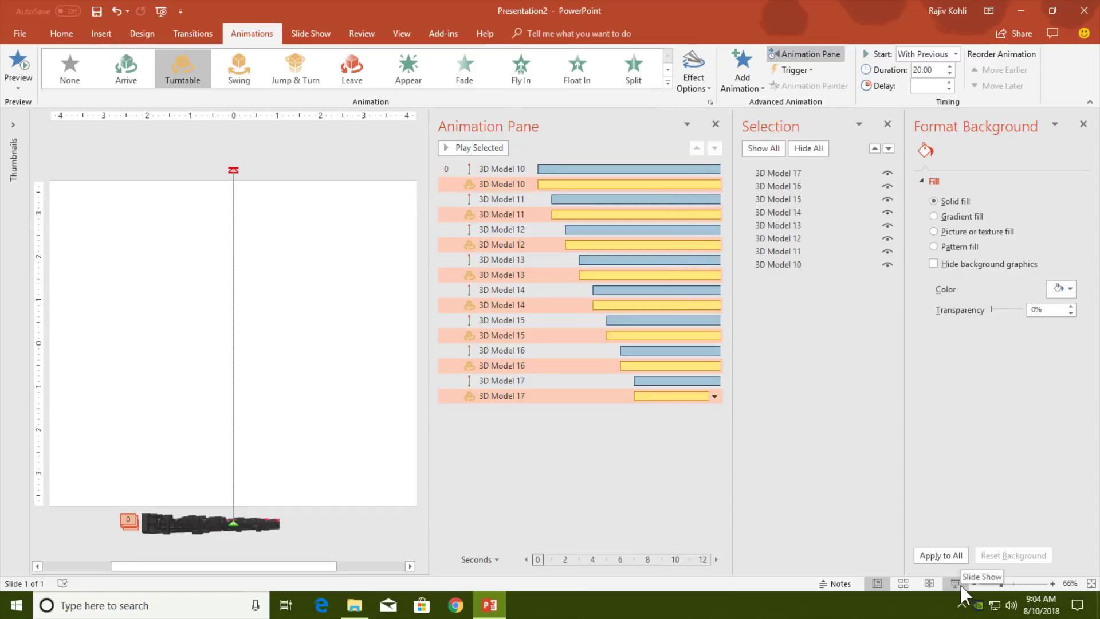
Preview the leftward Turntable rotation as a slide show, and return to the slide with no animations selected.
{"action": "left_click", "coordinate": [960, 586]}
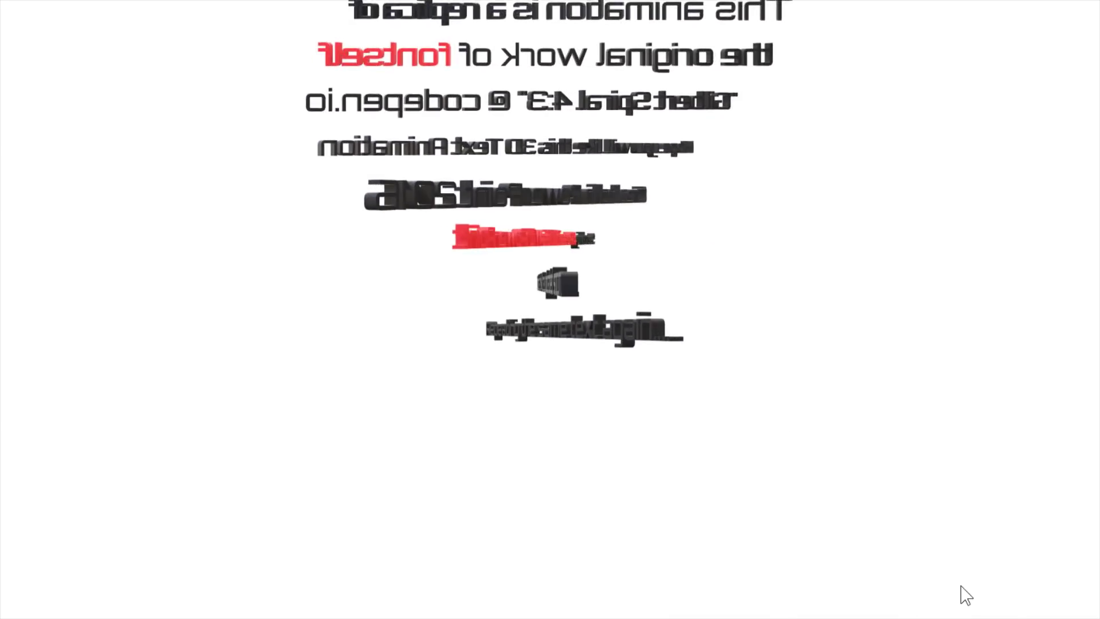
{"action": "key", "text": "Escape"}
{"action": "left_click", "coordinate": [358, 164]}
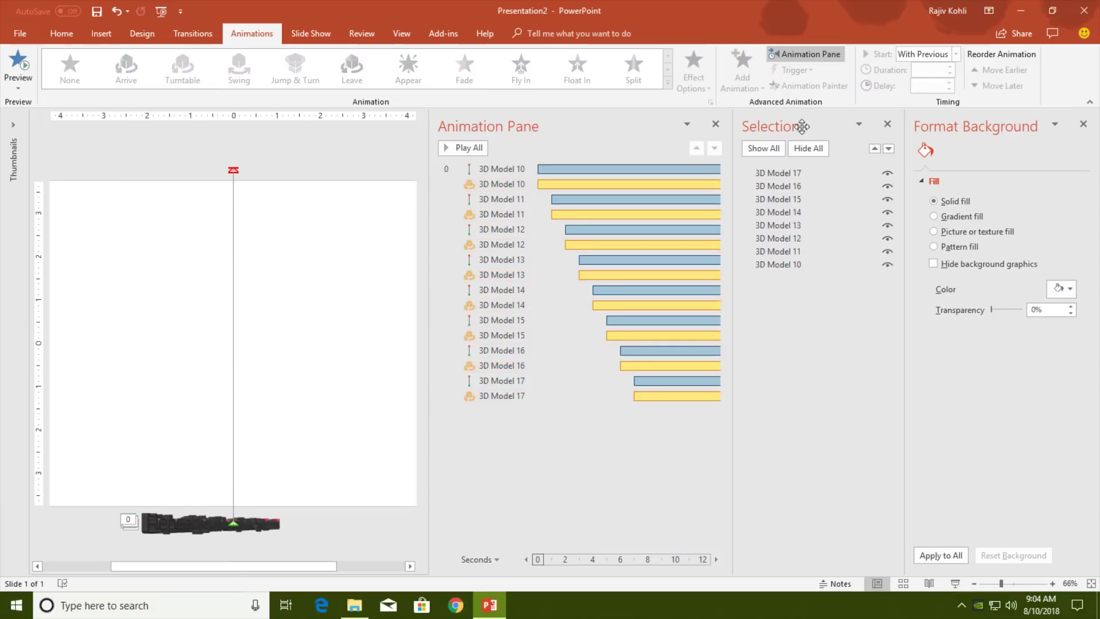
Close the animation list, the object selection list and the background formatting options.
{"action": "left_click", "coordinate": [715, 124]}
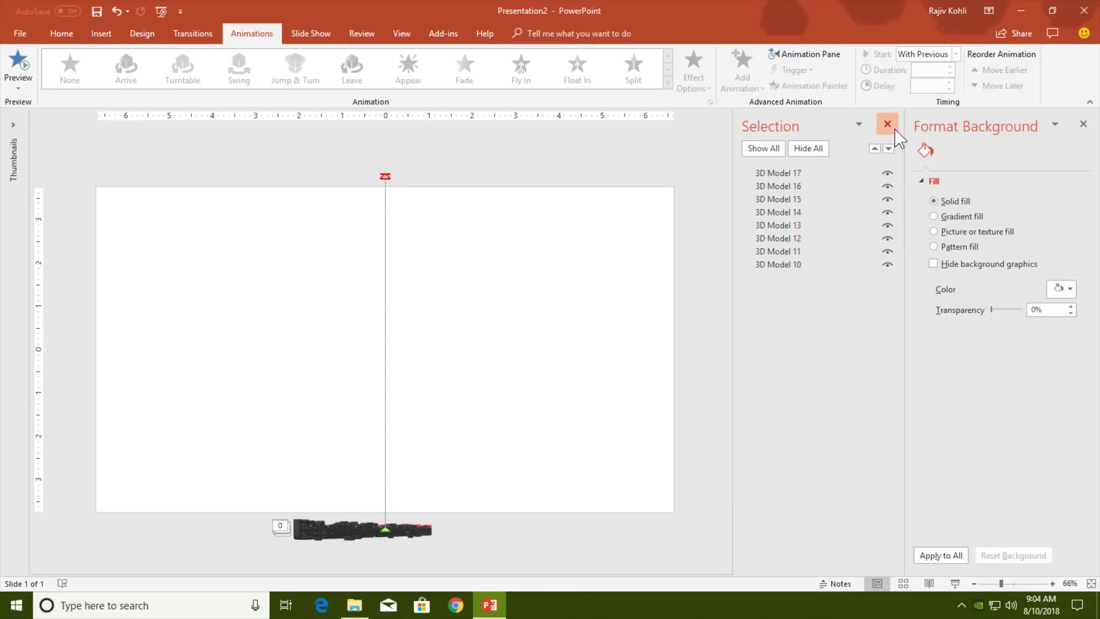
{"action": "left_click", "coordinate": [887, 123]}
{"action": "left_click", "coordinate": [1084, 124]}
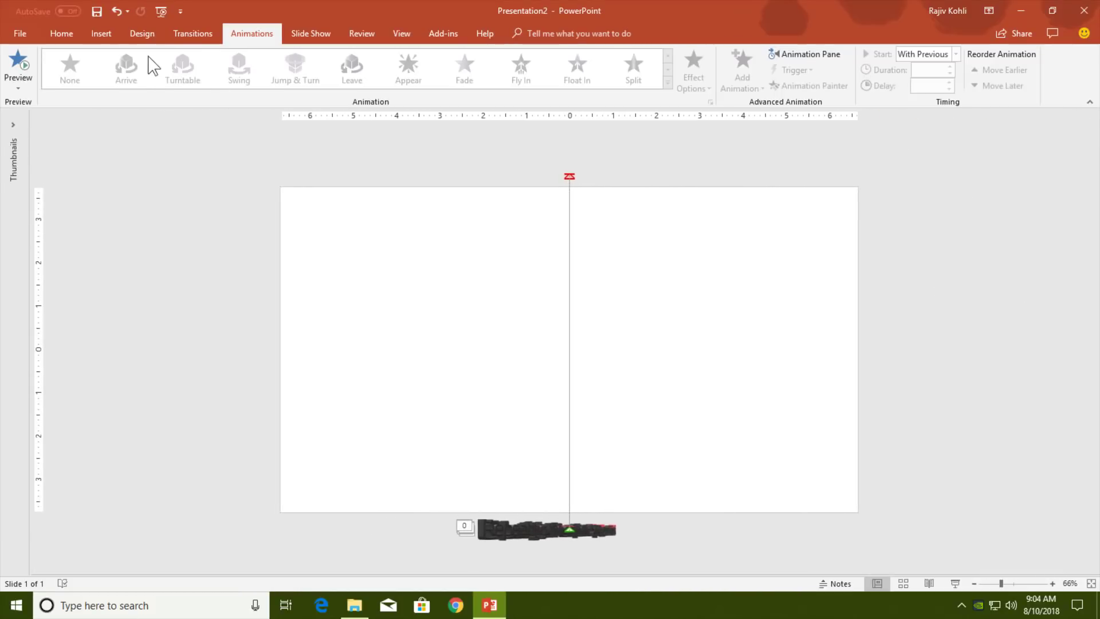
Export the presentation as a Full HD (1080p) video with 5 seconds per slide and no recorded timings or narrations.
{"action": "left_click", "coordinate": [30, 32]}
{"action": "left_click", "coordinate": [31, 248]}
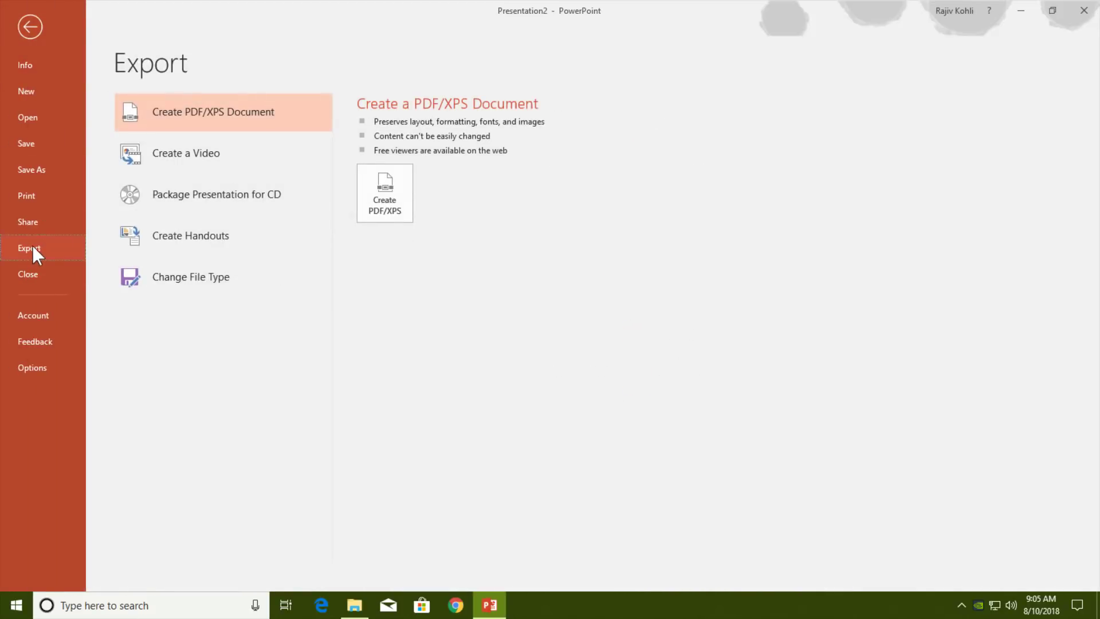
{"action": "left_click", "coordinate": [248, 156]}
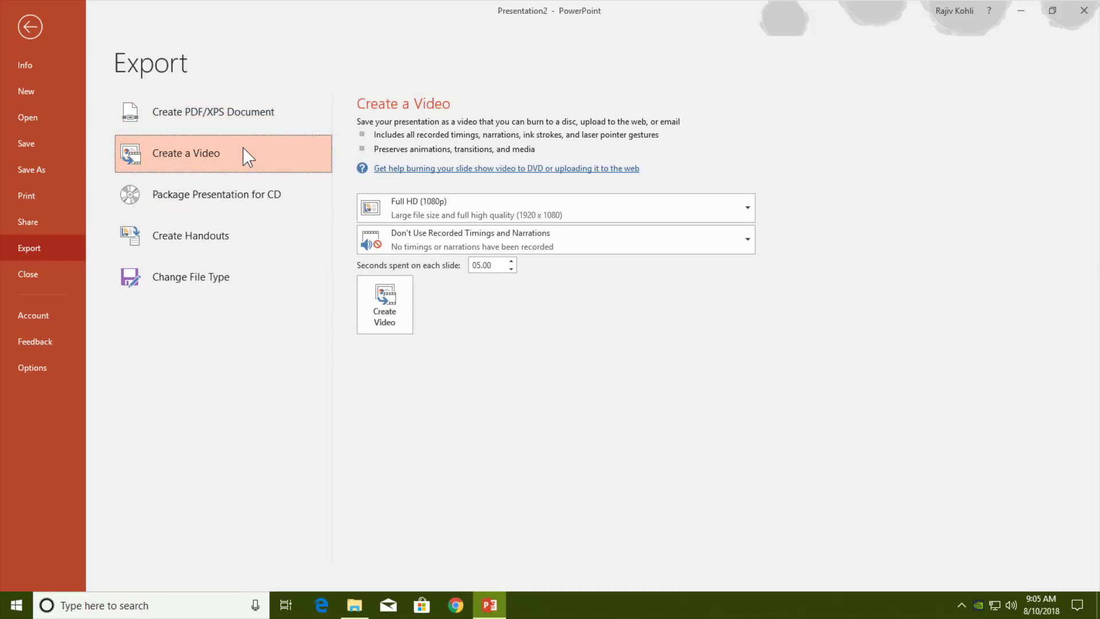
{"action": "left_click", "coordinate": [378, 303]}
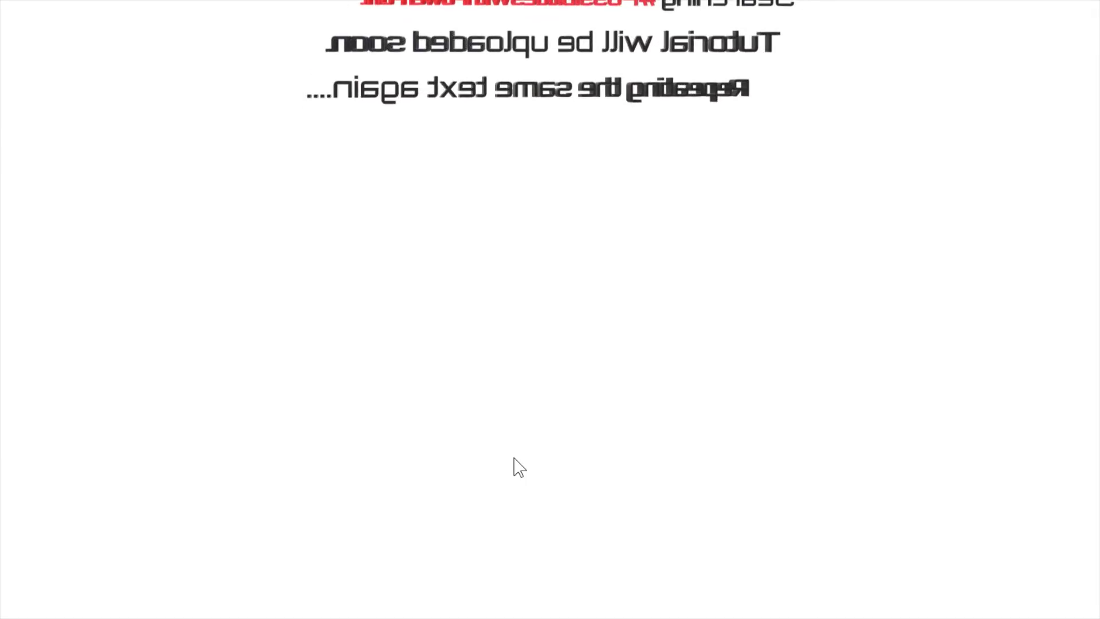
End the running slide show and replay the text animation from the beginning.
{"action": "key", "text": "Escape"}
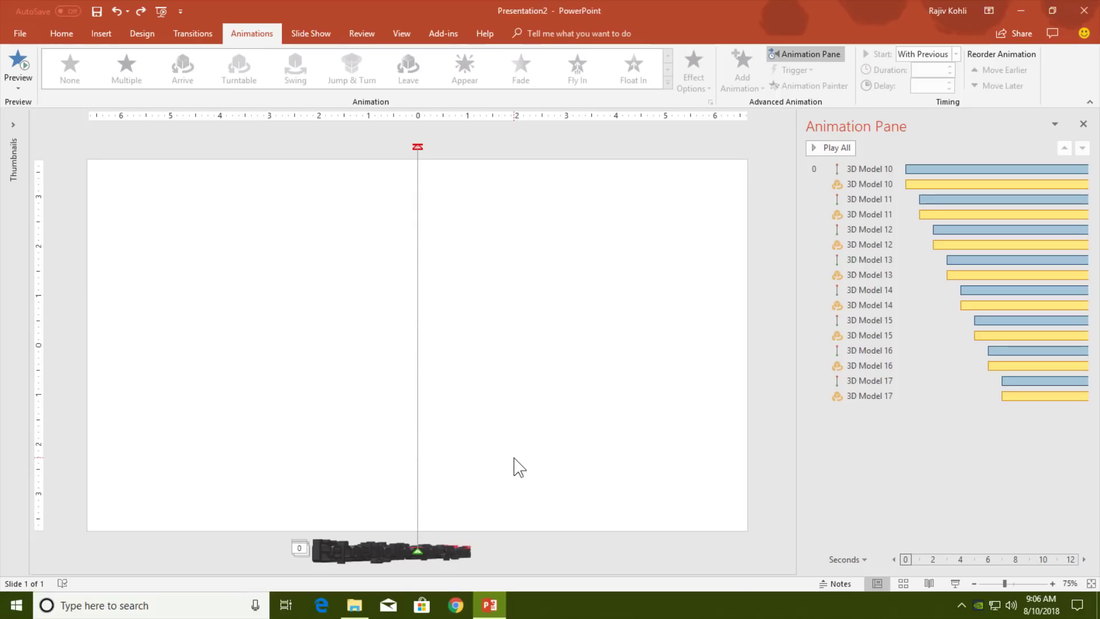
{"action": "key", "text": "F5"}
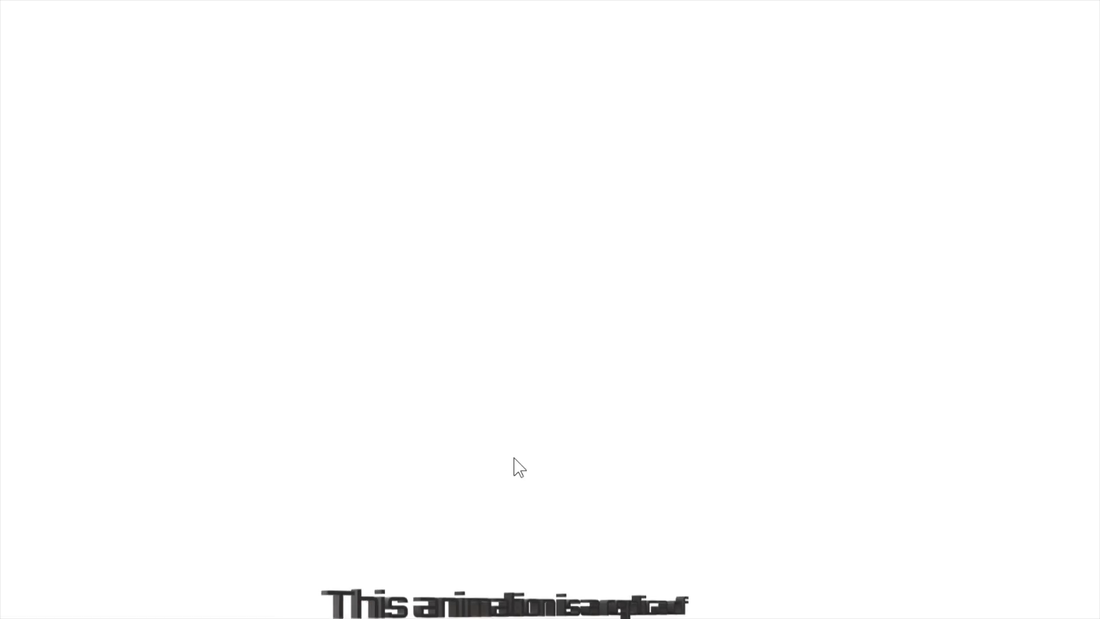